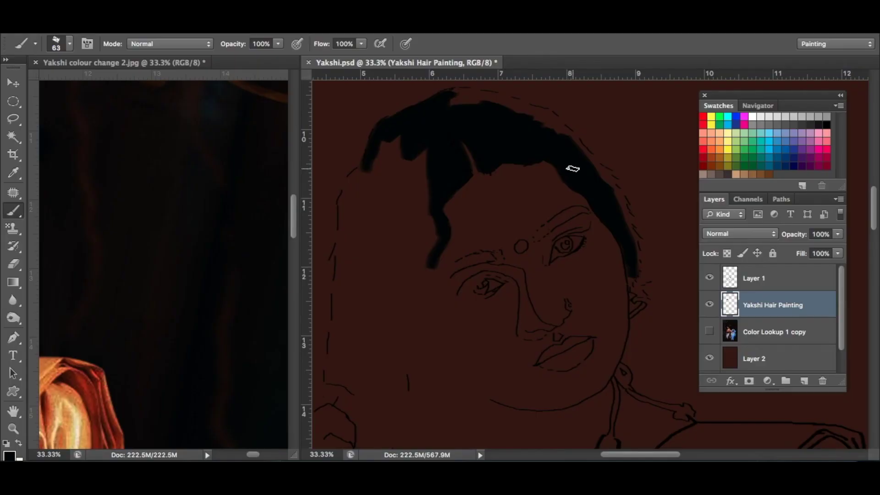
Step: Block the hair in solid black, darken its right edge, and add soft bluish strands along the top
mouse_move(580, 166)
left_mouse_down()
mouse_move(552, 114)
mouse_move(491, 92)
mouse_move(440, 97)
mouse_move(481, 89)
mouse_move(514, 103)
mouse_move(559, 142)
left_mouse_up()
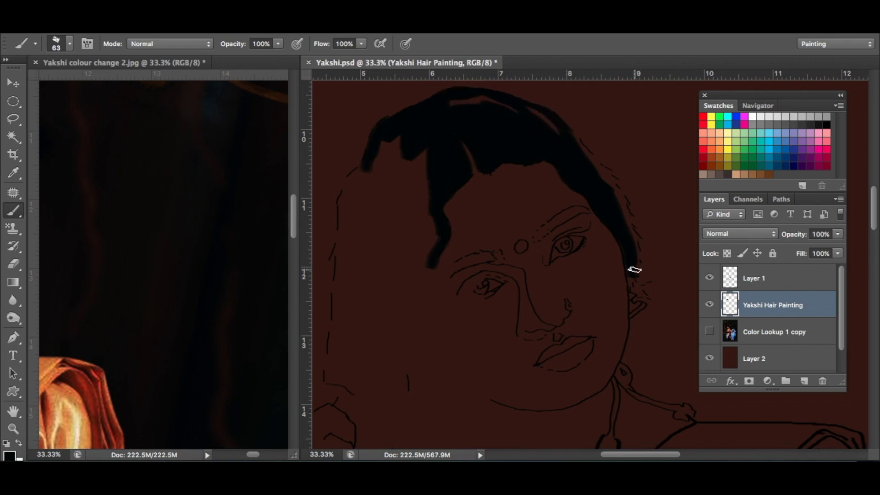
mouse_move(628, 255)
left_mouse_down()
mouse_move(608, 193)
mouse_move(475, 92)
left_mouse_up()
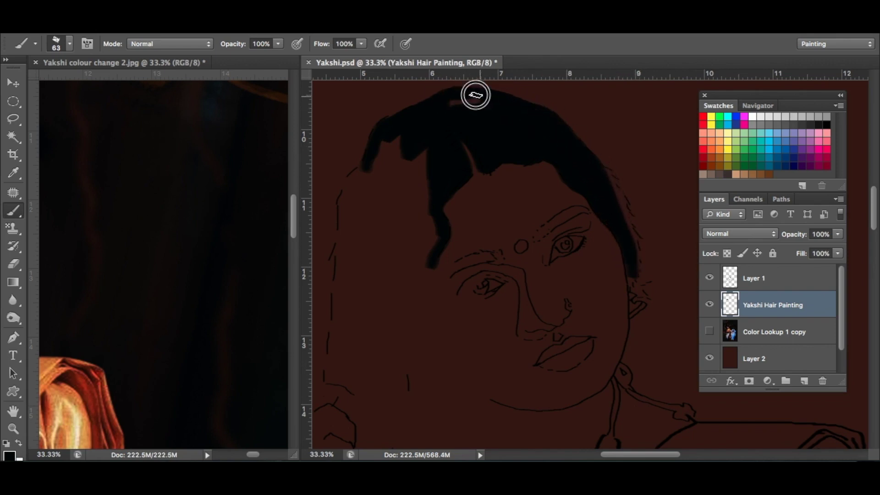
key("bracketleft")
key("bracketleft")
key("bracketleft")
mouse_move(637, 266)
left_mouse_down()
mouse_move(628, 214)
mouse_move(603, 166)
left_mouse_up()
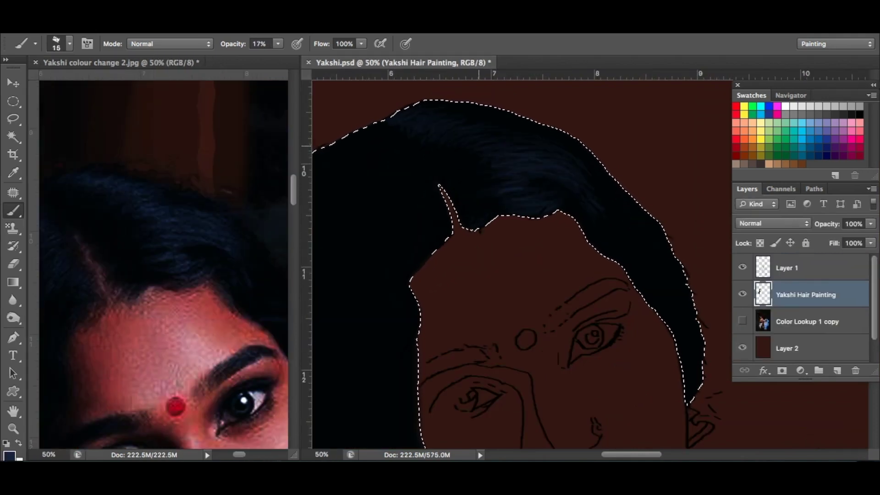
left_click_drag(527, 185, 457, 135)
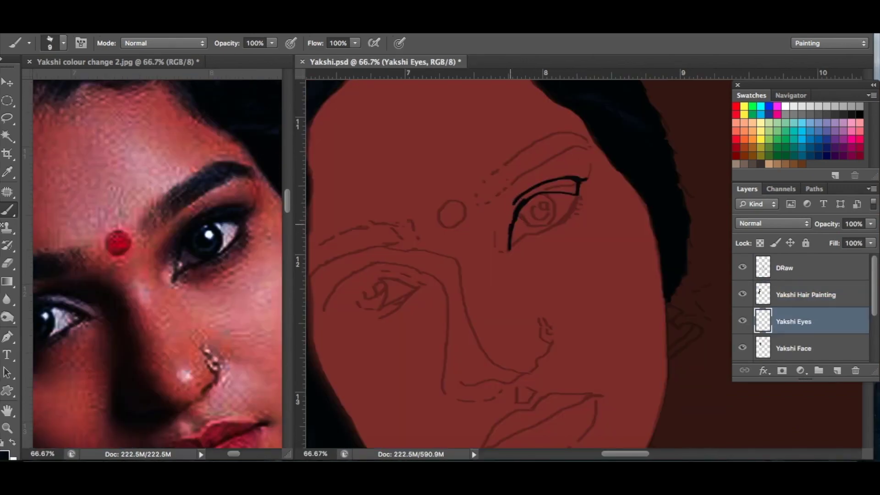
Step: Paint thick black upper eyeliner with a pointed outer tip, plus the lower eyeliner
mouse_move(509, 224)
left_mouse_down()
mouse_move(512, 204)
mouse_move(556, 183)
left_mouse_up()
key("bracketright")
key("bracketright")
key("bracketleft")
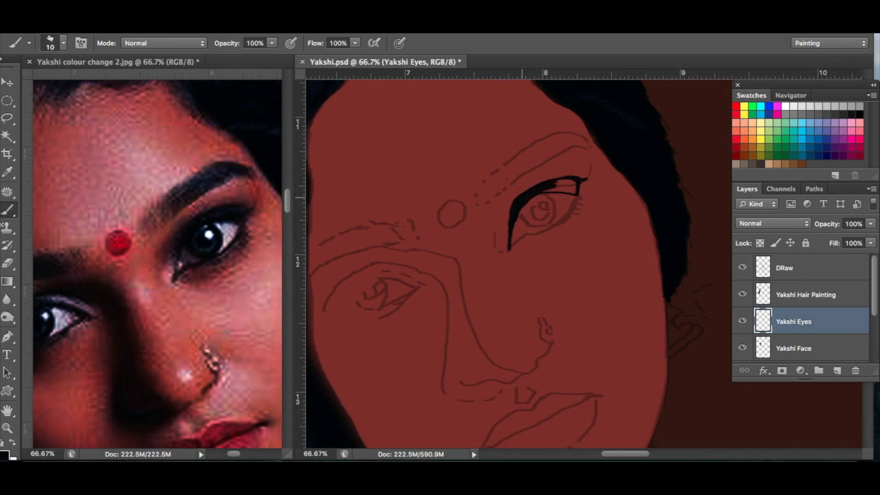
mouse_move(556, 182)
left_mouse_down()
mouse_move(568, 186)
mouse_move(546, 190)
mouse_move(574, 188)
left_mouse_up()
key("bracketright")
key("bracketright")
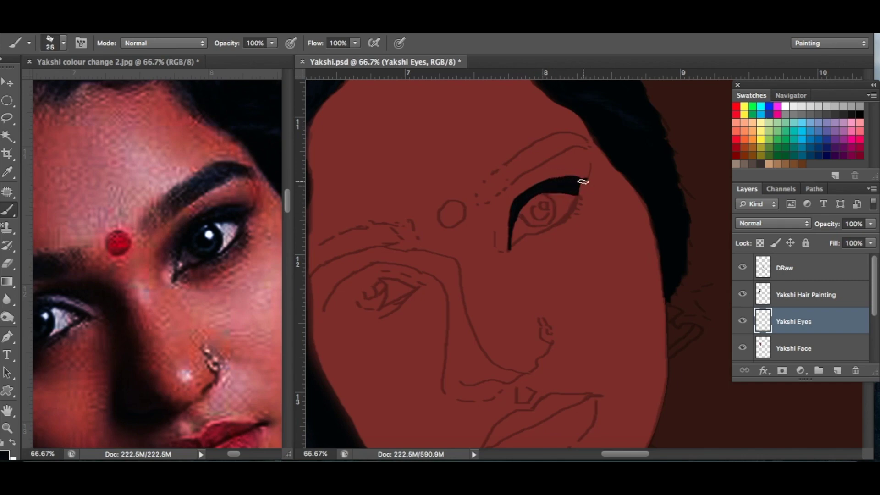
left_click_drag(580, 181, 588, 178)
key("bracketleft")
key("bracketleft")
mouse_move(518, 239)
left_mouse_down()
mouse_move(571, 214)
mouse_move(574, 200)
left_mouse_up()
key("bracketright")
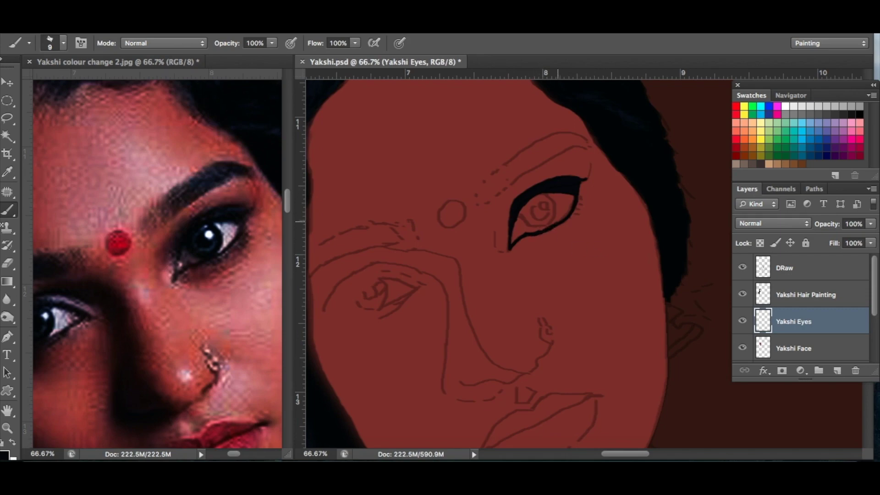
Step: Outline and fill the round dark iris, then sample white for the highlight from the reference
key("bracketright")
key("bracketright")
mouse_move(527, 204)
left_mouse_down()
mouse_move(553, 196)
mouse_move(524, 208)
left_mouse_up()
key("bracketleft")
key("bracketright")
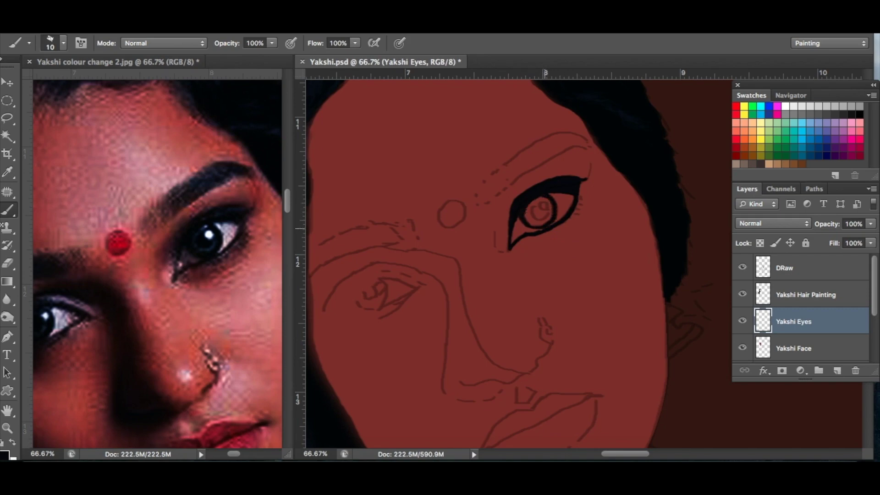
key("bracketleft")
key("bracketright")
key("bracketright")
key("bracketright")
mouse_move(534, 212)
left_mouse_down()
mouse_move(530, 202)
mouse_move(545, 210)
mouse_move(536, 223)
left_mouse_up()
key("bracketleft")
key("bracketleft")
key("bracketright")
key("bracketleft")
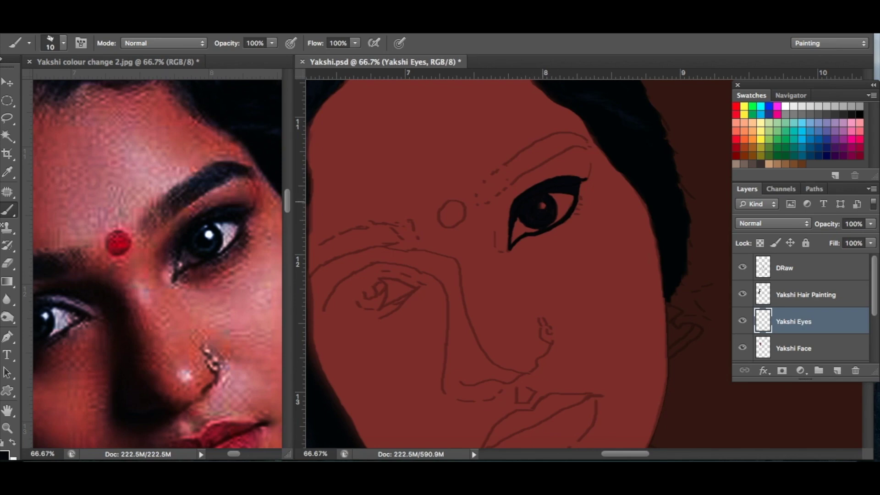
key("bracketleft")
left_click(210, 233, "alt")
Step: Replace the oversized highlight with a soft round brush glow and dab a white catchlight on the left eye
key("ctrl+z")
key("bracketright")
left_click(63, 43)
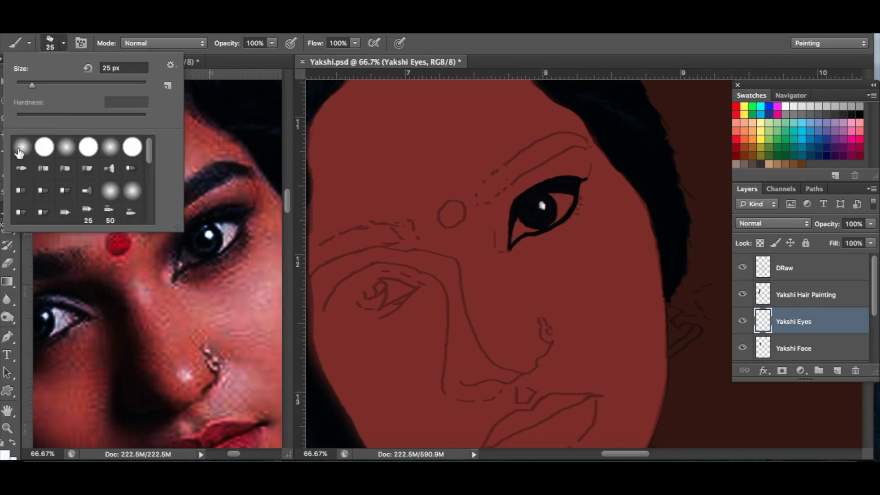
double_click(20, 153)
left_click_drag(539, 207, 544, 203)
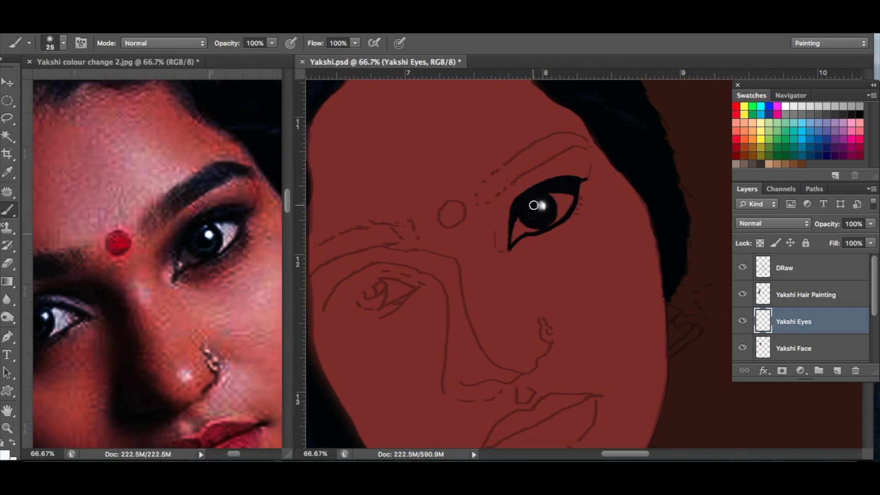
key("bracketleft")
left_click(379, 287)
Step: Switch to a textured brush tip and sample dark and white tones from the reference eye
left_click(63, 43)
double_click(110, 193)
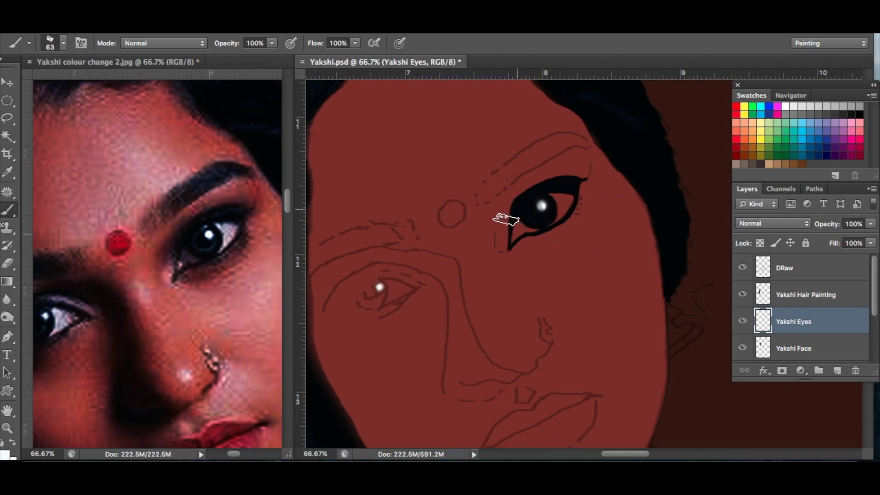
left_click(211, 246, "alt")
key("bracketleft")
key("bracketleft")
key("bracketleft")
key("bracketleft")
key("bracketleft")
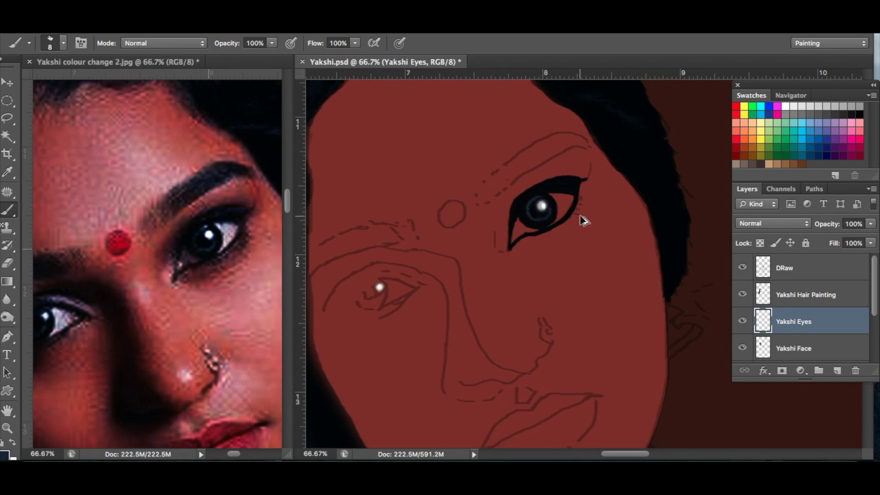
left_click(213, 229, "alt")
Step: Add a new layer named 'Eye White' above Yakshi Face
left_click(806, 348)
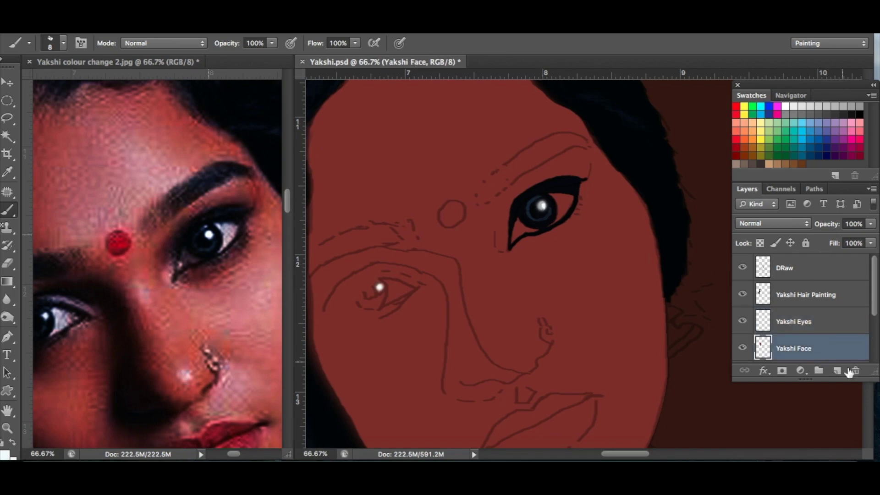
left_click(836, 370)
double_click(792, 348)
type("Eye")
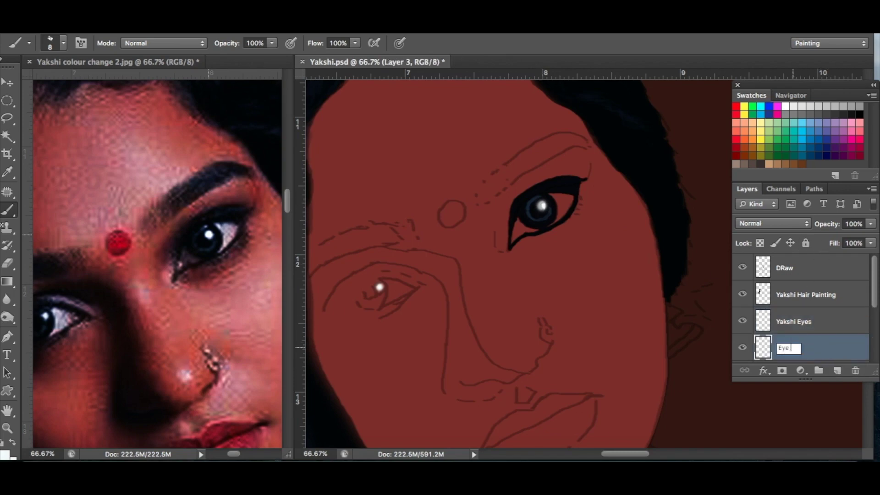
type(" White")
key("Return")
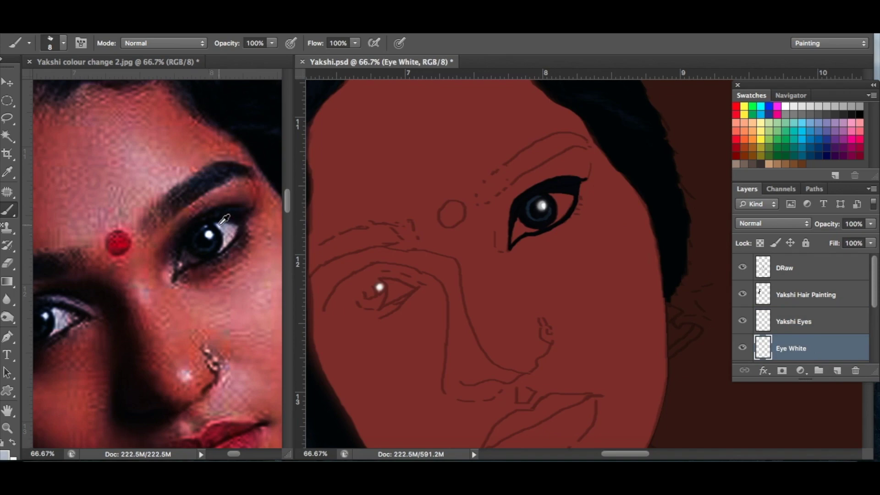
Step: Paint white into the eye's inner and outer corners and darken it beside the iris
key("bracketright")
key("bracketright")
left_click_drag(513, 241, 517, 220)
key("bracketright")
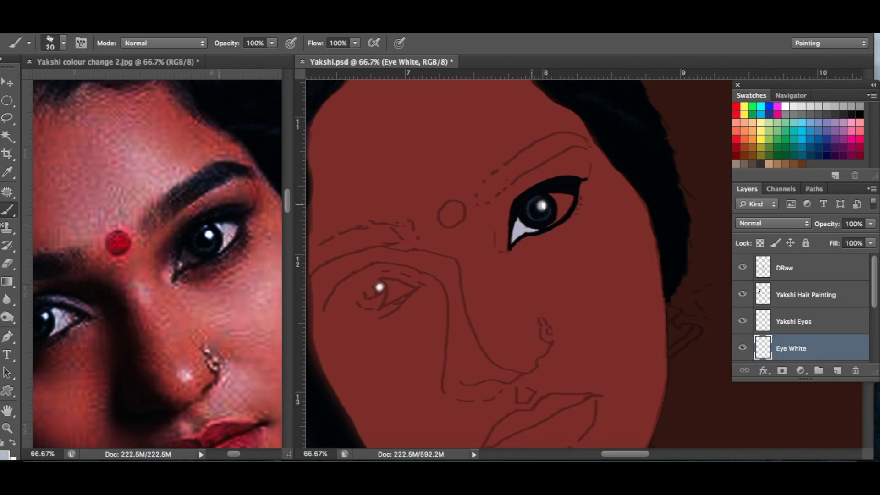
mouse_move(550, 196)
left_mouse_down()
mouse_move(568, 201)
mouse_move(554, 196)
left_mouse_up()
key("bracketright")
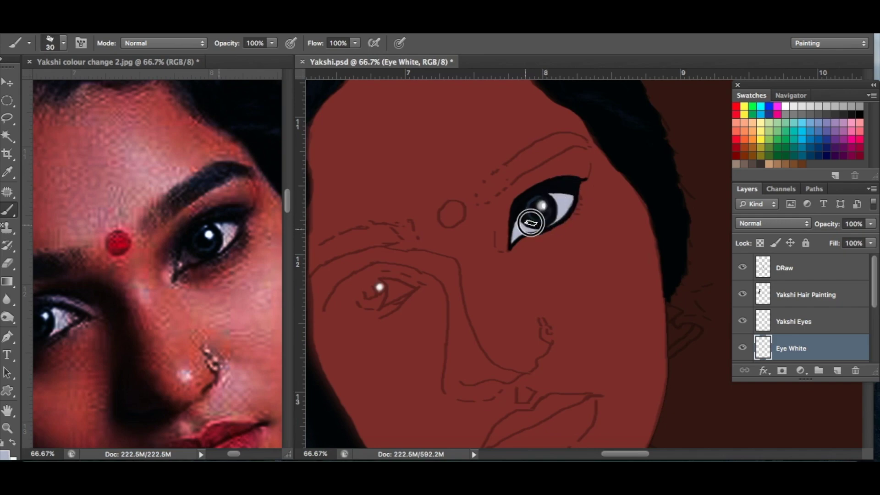
key("bracketleft")
left_click(195, 252, "alt")
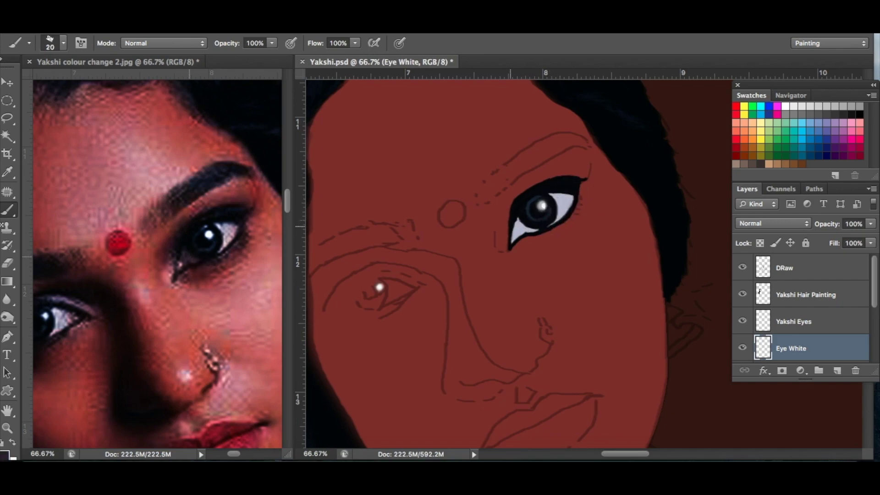
left_click_drag(513, 234, 522, 231)
Step: Tint the eye's inner lower corner pink and lower brush opacity to 44%
left_click(188, 262, "alt")
left_click(515, 235)
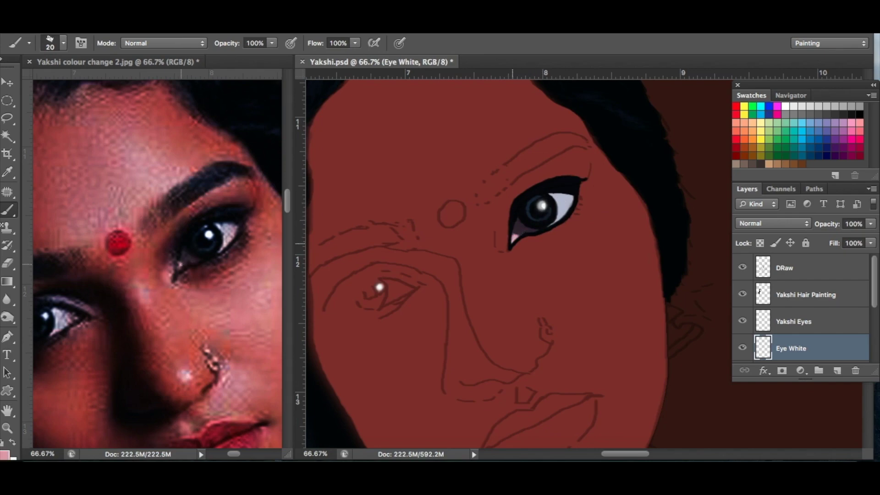
left_click(186, 267, "alt")
key("bracketleft")
left_click_drag(272, 43, 238, 62)
Step: Sample pink and dark corner tones from the reference and drop brush opacity to 19%
left_click(186, 259, "alt")
left_click(187, 255, "alt")
left_click_drag(272, 42, 256, 58)
key("bracketright")
key("bracketleft")
key("bracketleft")
key("bracketleft")
key("bracketleft")
left_click(245, 227, "alt")
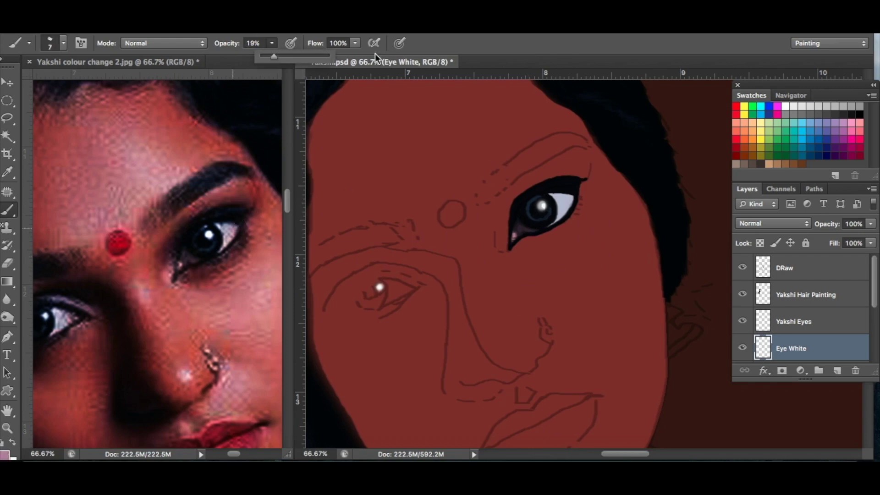
Step: At full opacity, extend the pink eye white into the outer corner and repaint it light pink
key("0")
key("bracketright")
key("bracketright")
key("bracketright")
left_click_drag(564, 210, 570, 190)
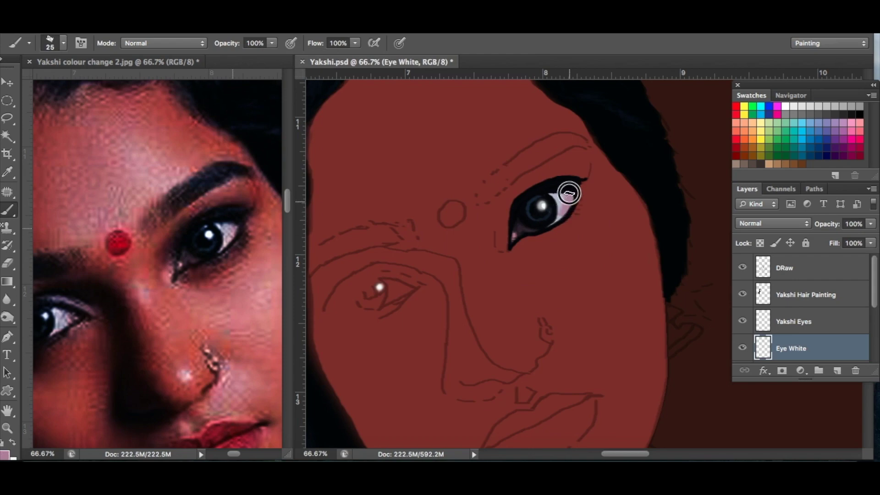
left_click(225, 231, "alt")
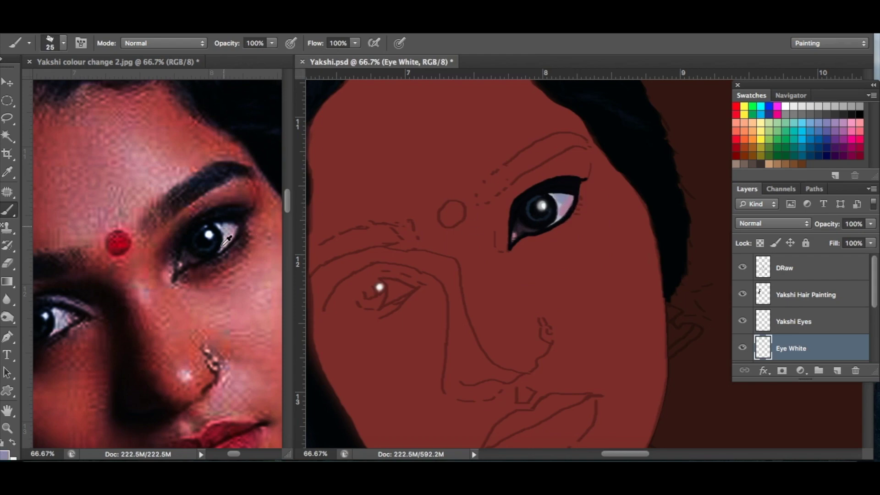
left_click(229, 239, "alt")
left_click_drag(550, 224, 563, 213)
Step: At 17% opacity, lighten the eye white with lavender and shade its outer corner darker
left_click_drag(272, 43, 219, 55)
left_click(233, 218, "alt")
left_click_drag(565, 198, 559, 210)
left_click(238, 220, "alt")
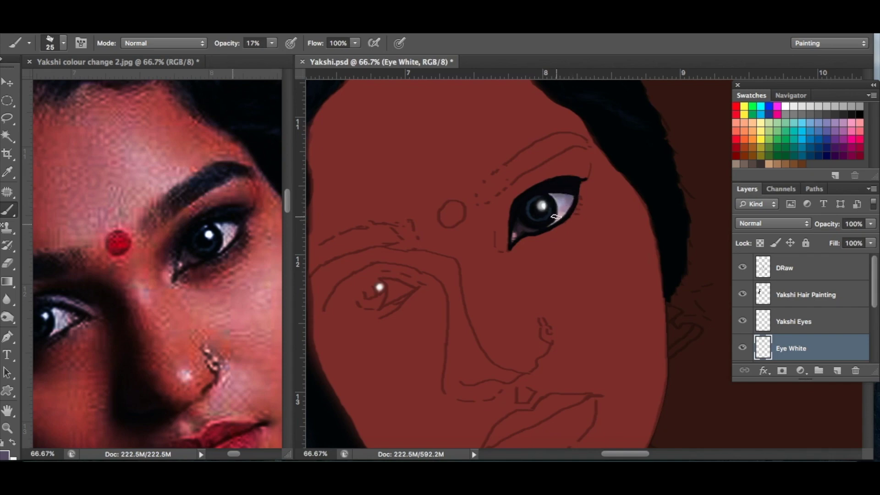
left_click_drag(568, 196, 560, 214)
left_click(239, 224, "alt")
left_click(245, 230, "alt")
key("bracketleft")
mouse_move(572, 198)
left_mouse_down()
mouse_move(566, 213)
mouse_move(555, 193)
left_mouse_up()
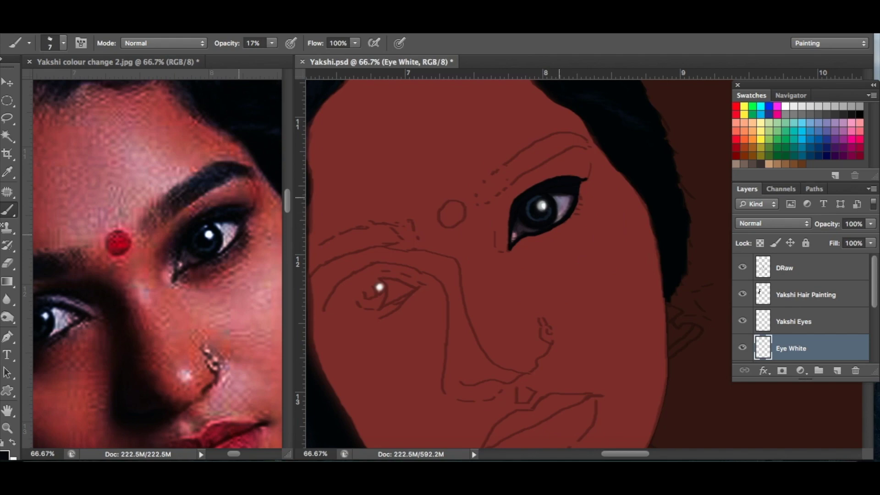
Step: Sample grey, lavender, pink and skin tones from the reference and raise brush opacity to 27%
left_click(224, 219, "alt")
left_click(233, 225, "alt")
left_click(237, 227, "alt")
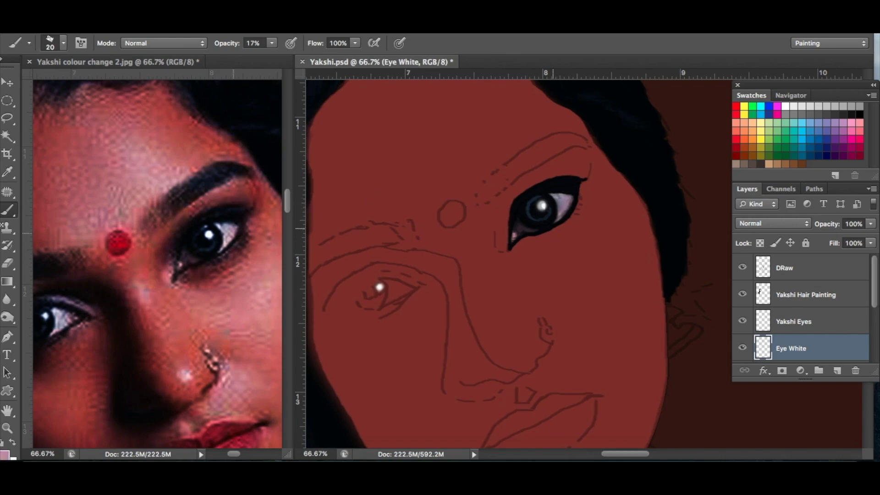
left_click(231, 241, "alt")
left_click(229, 221, "alt")
key("bracketleft")
left_click(243, 237, "alt")
key("2")
key("7")
left_click(201, 267, "alt")
key("3")
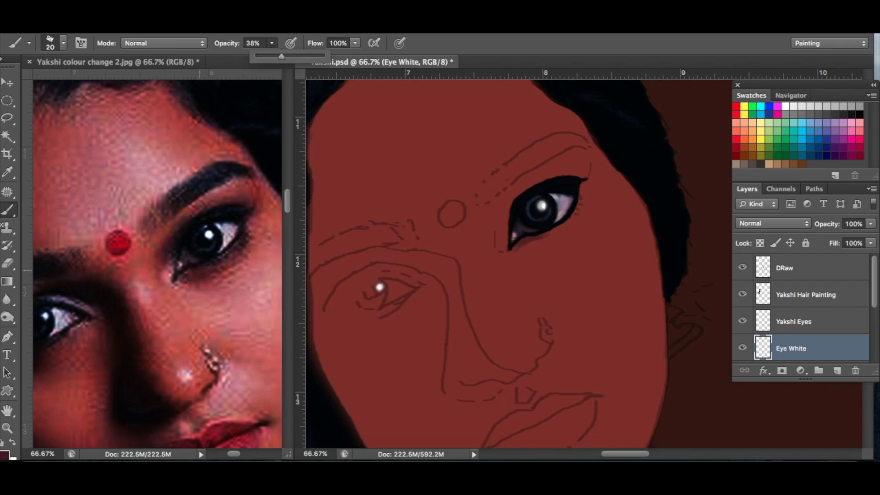
key("8")
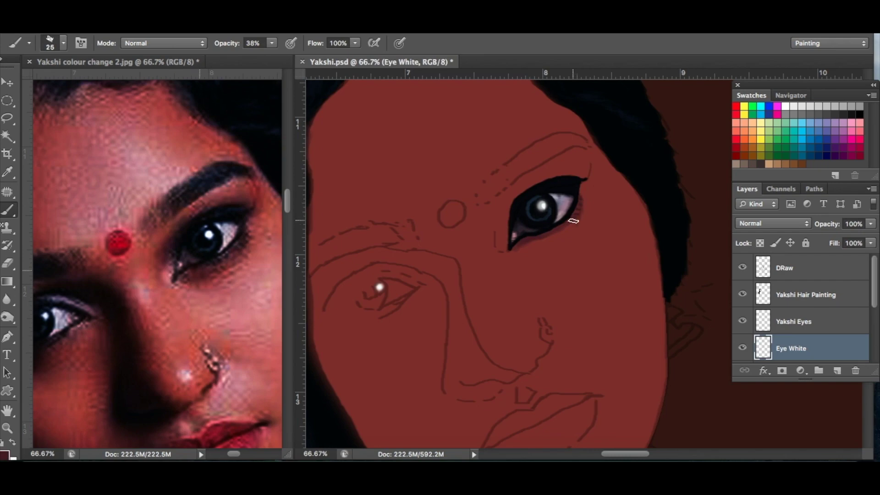
key("bracketright")
key("bracketright")
key("bracketright")
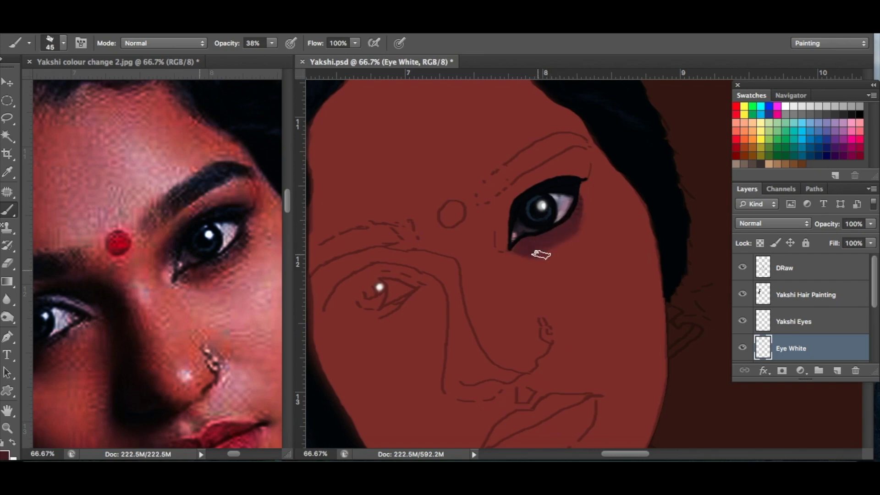
key("bracketleft")
key("bracketleft")
key("bracketleft")
left_click(246, 236, "alt")
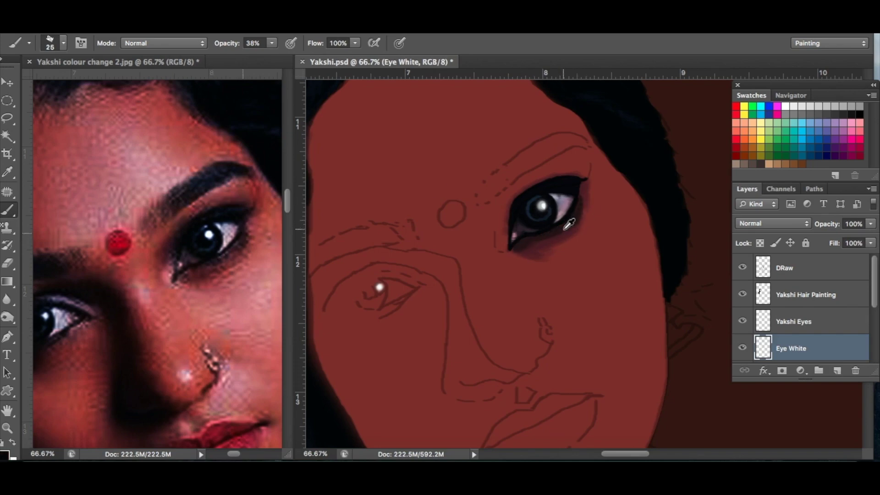
key("1")
key("8")
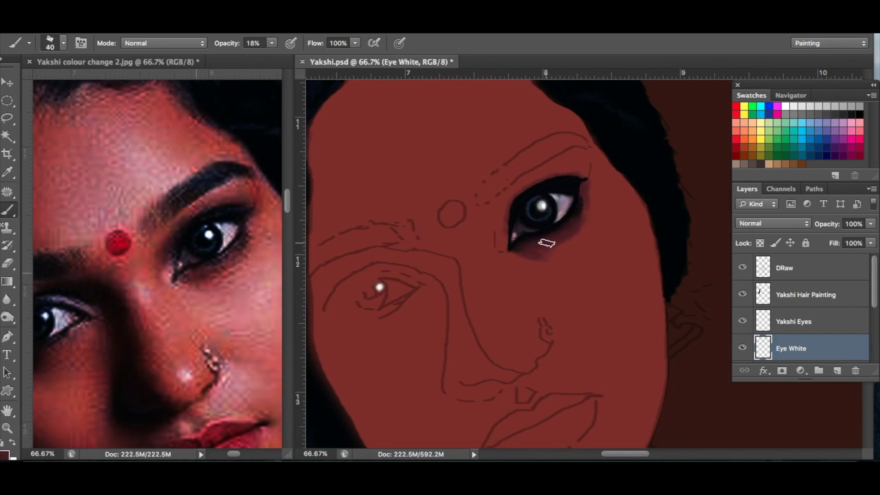
key("bracketright")
Step: On the Yakshi Eyes layer, set a small low-opacity brush and sample dark reds from the eye
left_click(825, 321)
key("bracketleft")
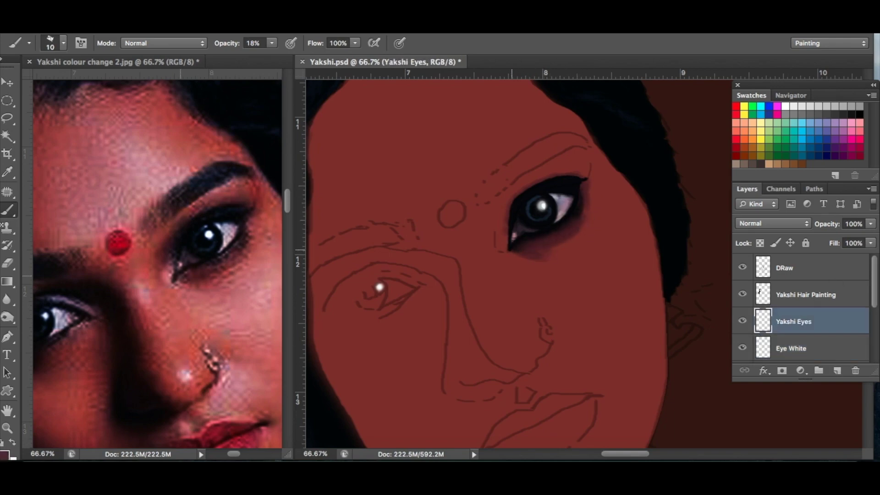
key("bracketright")
key("0")
key("8")
key("bracketleft")
left_click(564, 229, "alt")
left_click(585, 212, "alt")
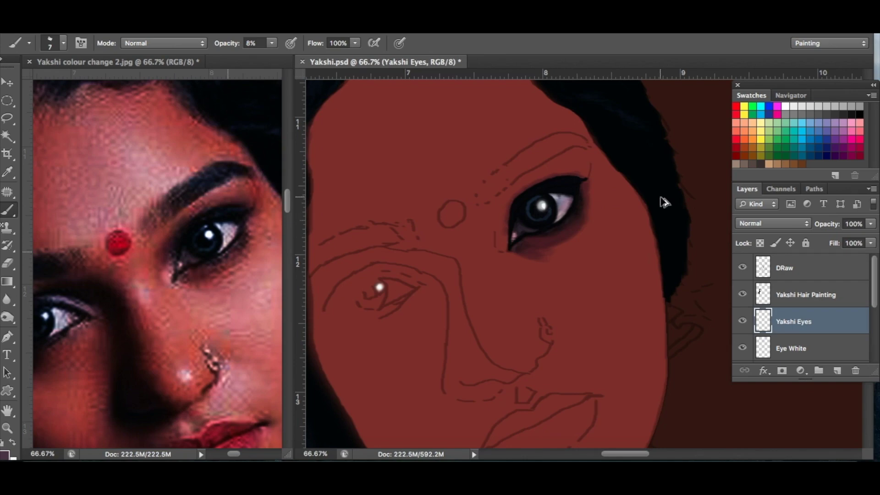
Step: Zoom in on the eye and pick black for eye detail at higher brush opacity
key("ctrl+plus")
key("ctrl+plus")
key("3")
key("bracketright")
left_click(487, 184, "alt")
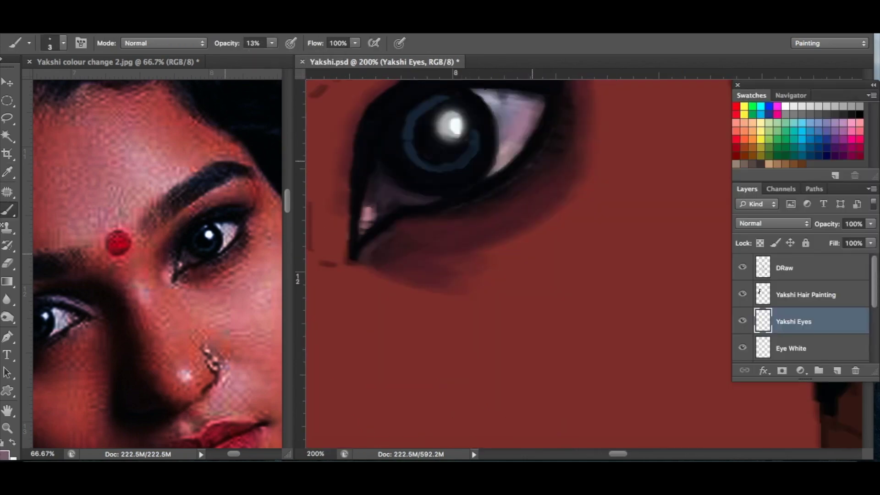
Step: On the Eye White layer, paint pink into the eye's inner corner
key("ctrl+minus")
key("ctrl+minus")
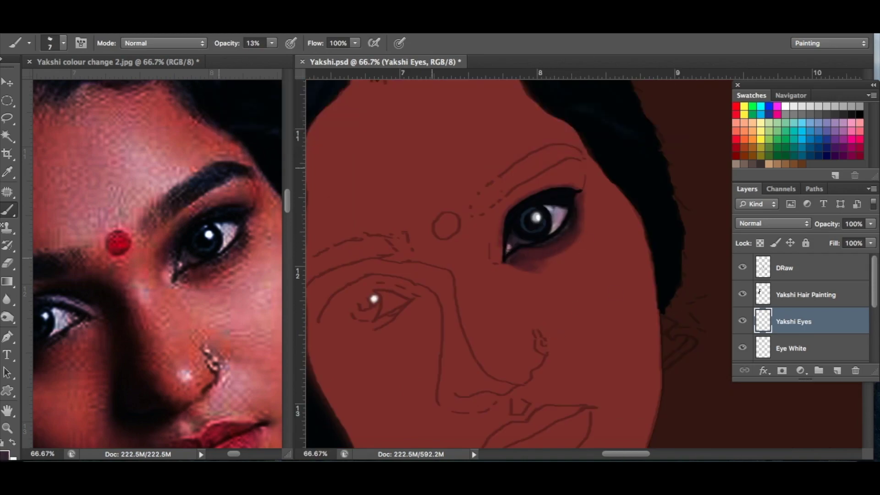
key("bracketright")
key("bracketright")
key("bracketright")
left_click(544, 234, "alt")
key("alt+bracketleft")
left_click(196, 262, "alt")
left_click_drag(494, 261, 498, 234)
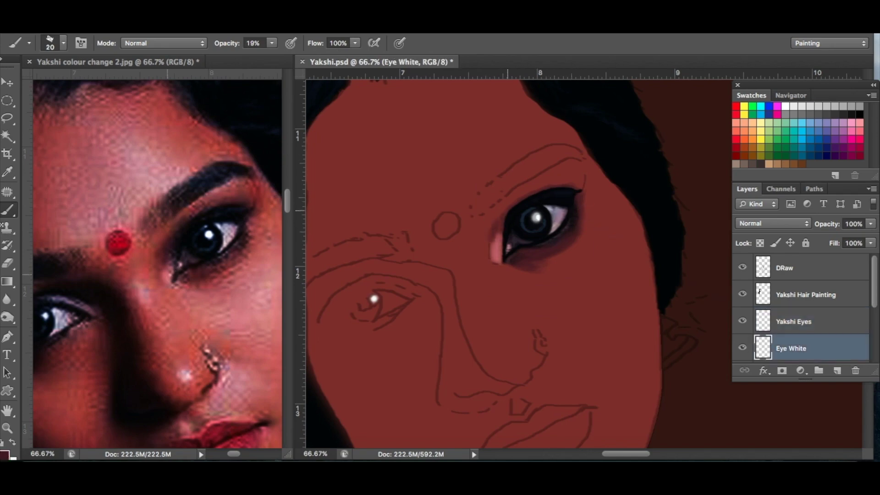
Step: Paint dark brown shadow over the upper eyelid and darken the inner corner on the Yakshi Eyes layer
left_click(236, 247, "alt")
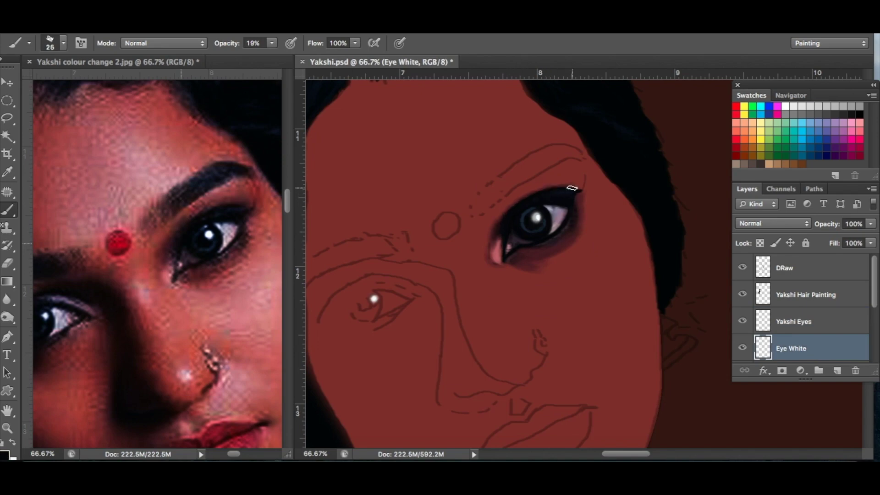
left_click(232, 194, "alt")
mouse_move(540, 190)
left_mouse_down()
mouse_move(507, 210)
mouse_move(531, 183)
left_mouse_up()
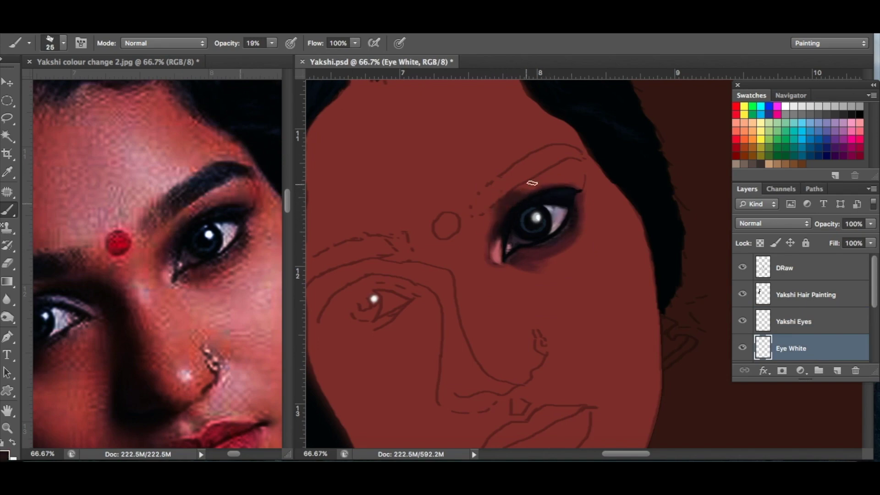
key("alt+bracketright")
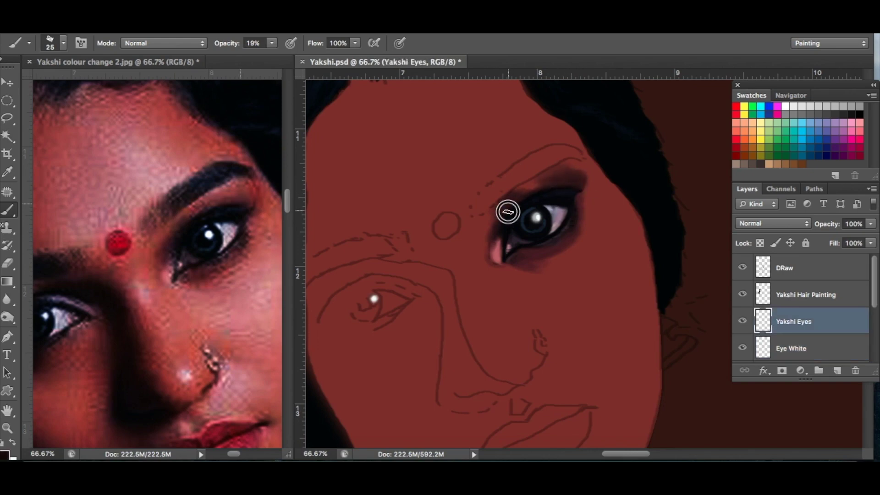
left_click_drag(508, 212, 522, 202)
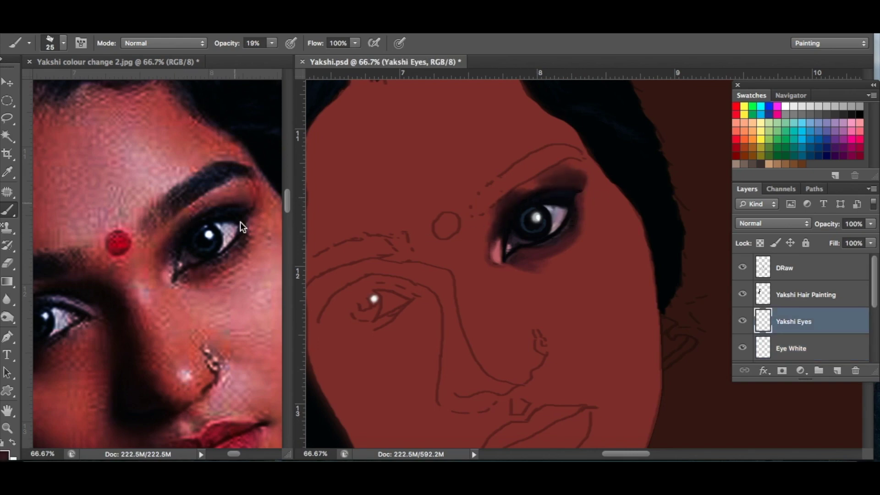
Step: Adjust brush size and opacity and sample a red skin tone from the reference photo
key("bracketleft")
key("bracketright")
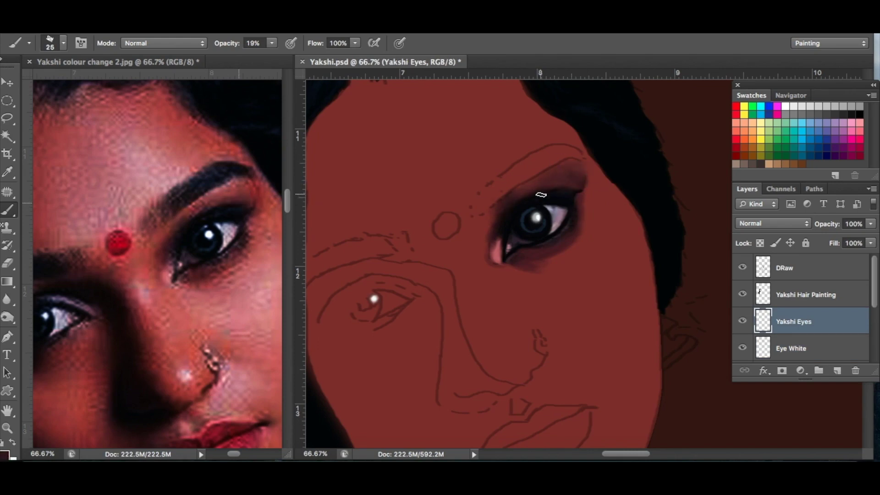
key("bracketleft")
mouse_move(272, 42)
left_mouse_down()
mouse_move(289, 57)
mouse_move(253, 57)
left_mouse_up()
key("bracketright")
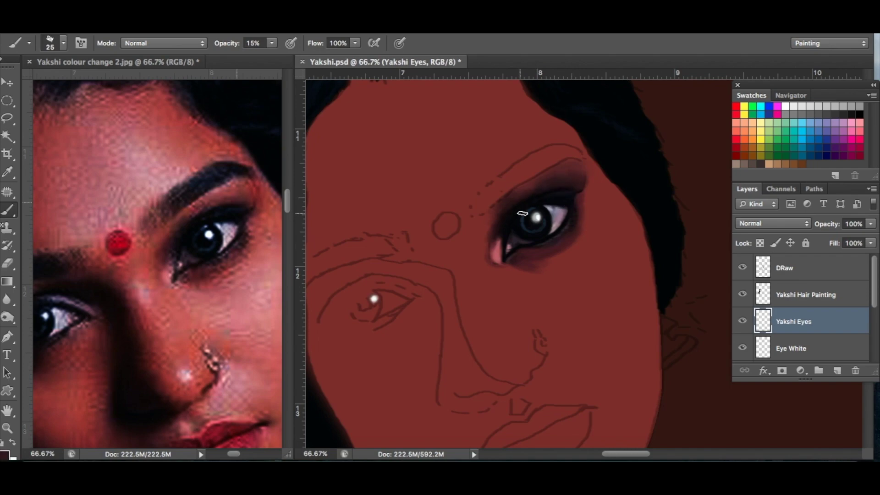
left_click(225, 184, "alt")
key("0")
key("8")
left_click(531, 191)
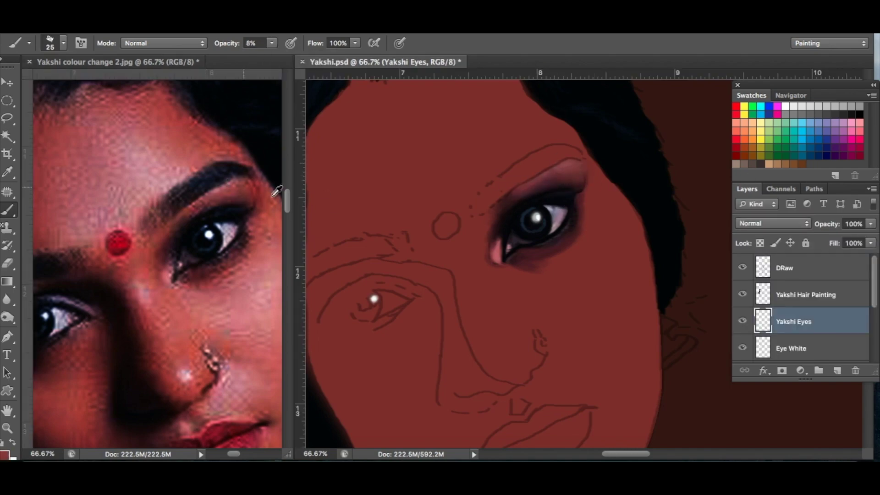
Step: Reset colours and sample dark blue-black and maroon shadow tones for the eye
key("d")
key("bracketleft")
key("bracketleft")
key("2")
key("1")
left_click(240, 203, "alt")
key("bracketright")
key("1")
left_click(524, 205, "alt")
Step: Lighten the skin below the eye with a lighter red sampled beneath it
key("1")
key("5")
key("9")
left_click(247, 196, "alt")
key("3")
key("3")
left_click(511, 265, "alt")
key("2")
key("3")
key("bracketright")
left_click_drag(501, 270, 601, 216)
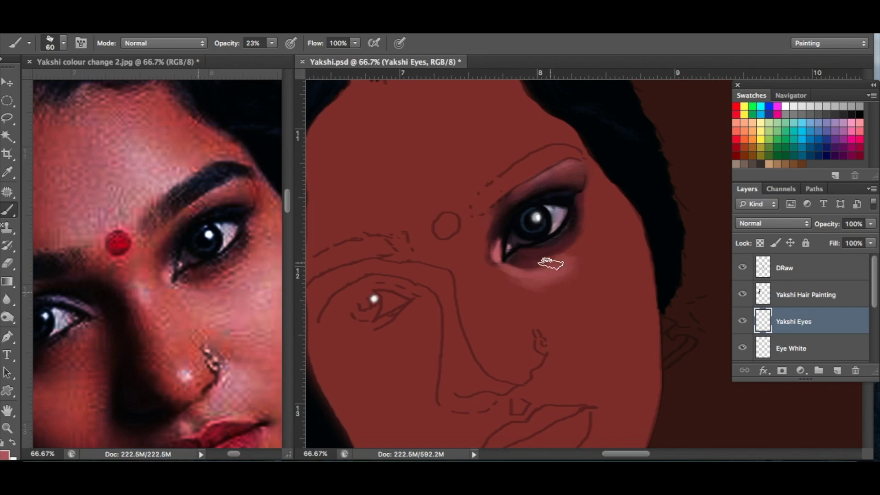
Step: Sample salmon and darker skin tones and set a smaller, lower-opacity brush for under-eye blending
left_click(256, 210, "alt")
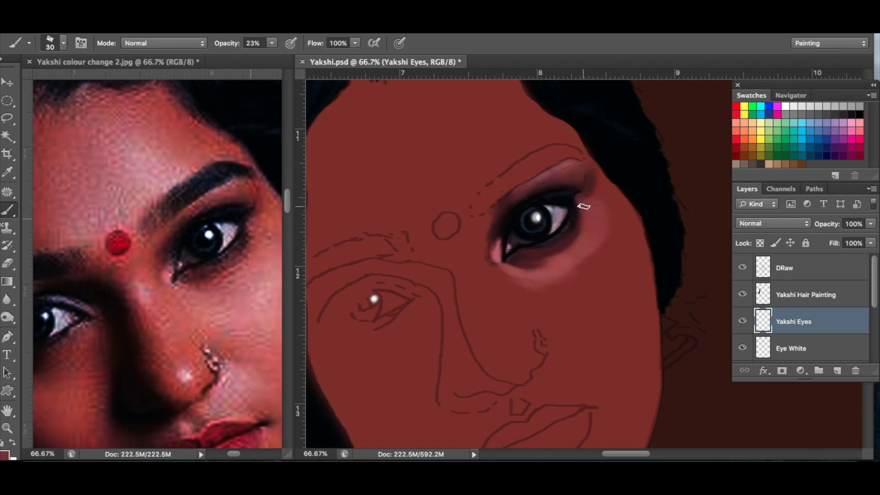
left_click(594, 190, "alt")
left_click(272, 44)
key("1")
key("bracketleft")
left_click(586, 181, "alt")
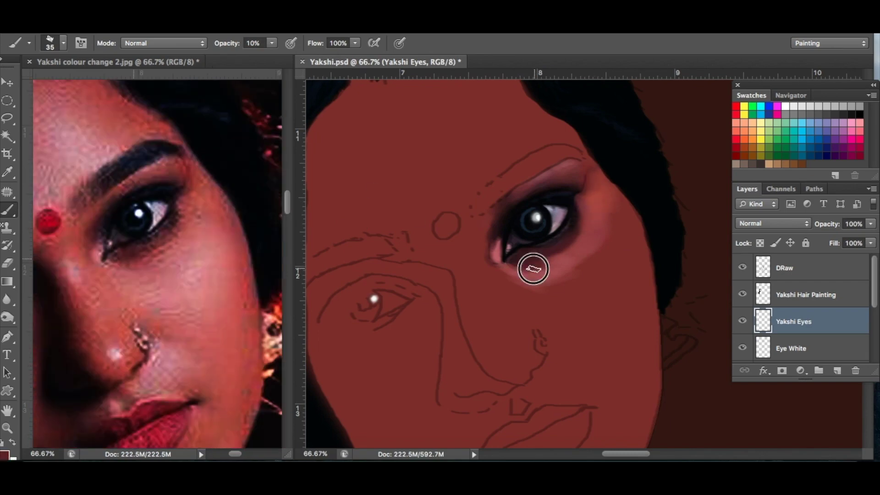
key("bracketleft")
key("bracketleft")
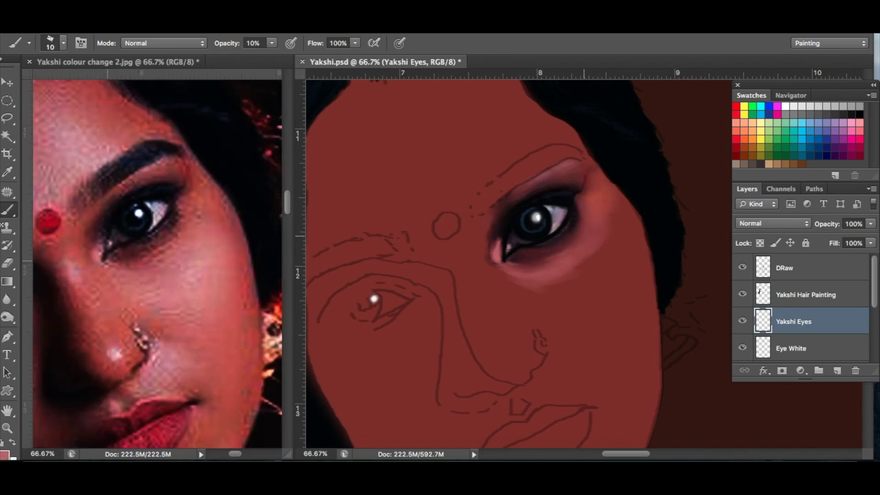
key("0")
key("7")
key("bracketright")
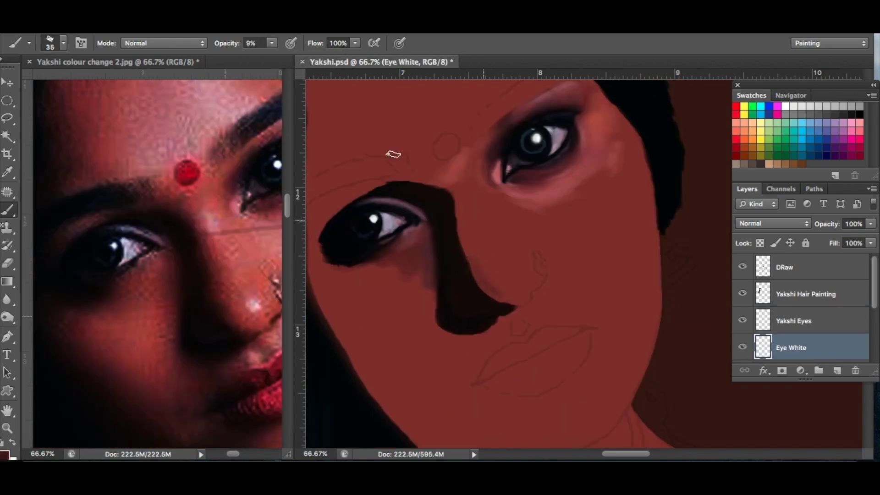
Step: Soften shading from the nose bridge up to the brow and highlight the nose's right edge and tip
left_click_drag(272, 43, 298, 58)
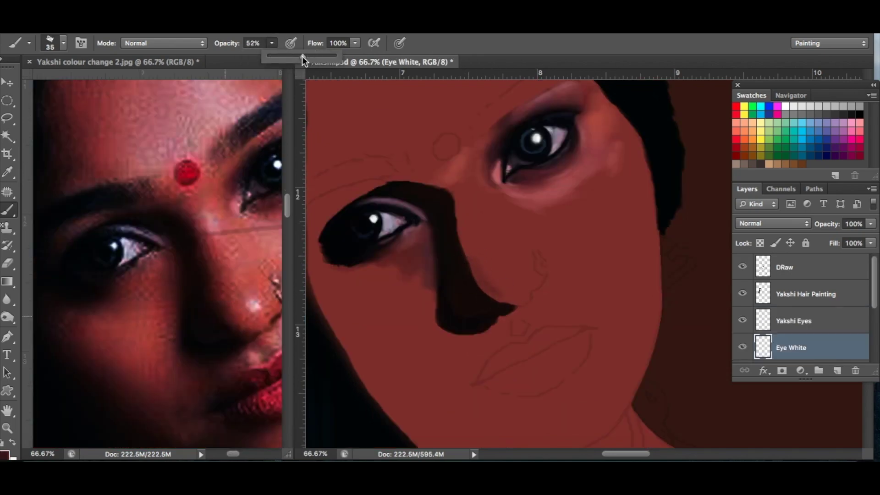
mouse_move(475, 267)
left_mouse_down()
mouse_move(453, 183)
mouse_move(397, 180)
mouse_move(462, 201)
left_mouse_up()
scroll(871, 307, "down", 1)
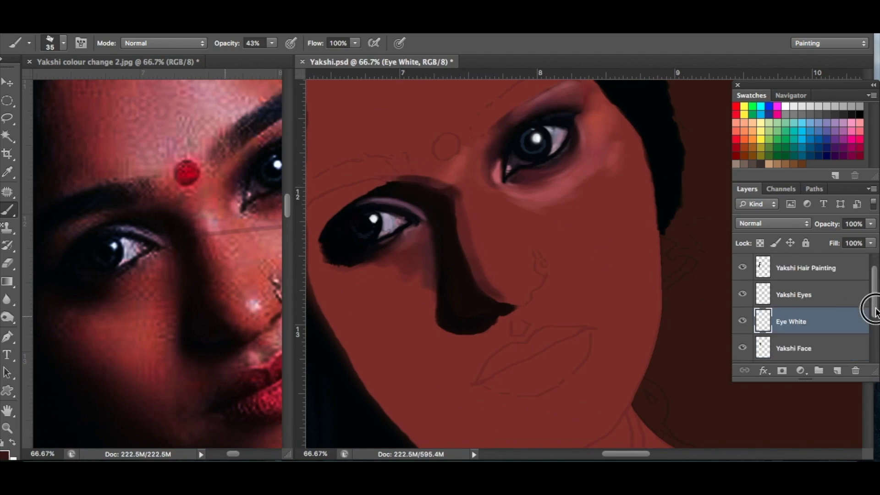
left_click(815, 295)
key("e")
key("bracketright")
key("bracketright")
key("bracketright")
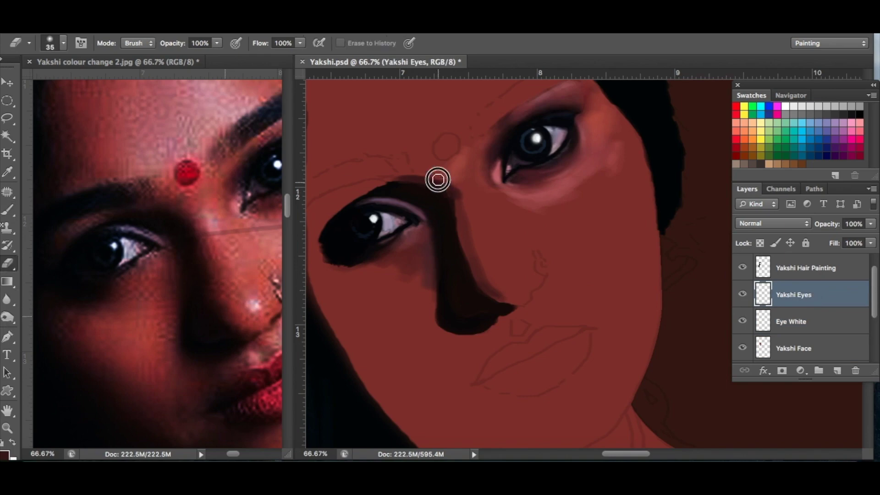
left_click(820, 321)
key("b")
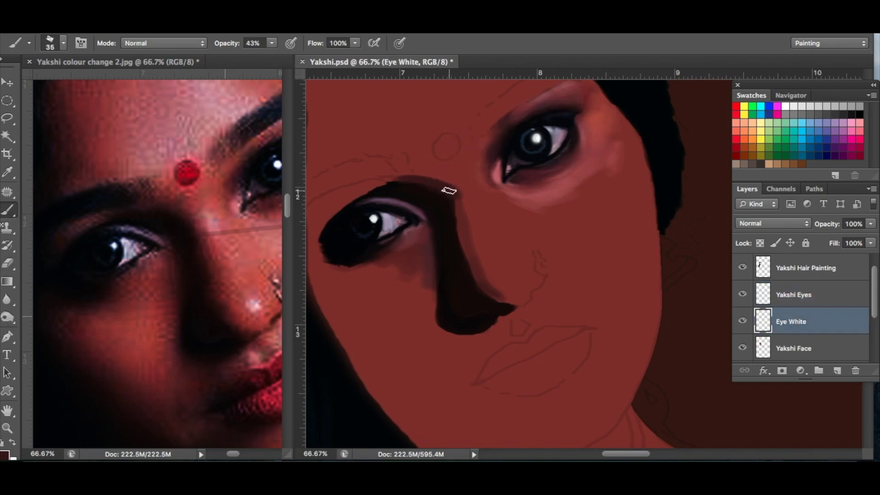
left_click_drag(486, 283, 527, 304)
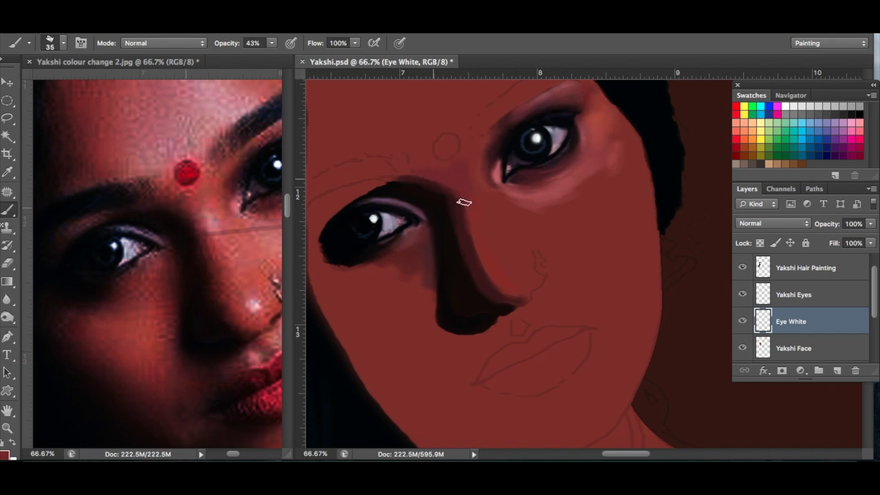
Step: Paint light pink along the nose bridge and between the brows
left_click(225, 216, "alt")
left_click_drag(481, 214, 465, 191)
left_click(226, 216, "alt")
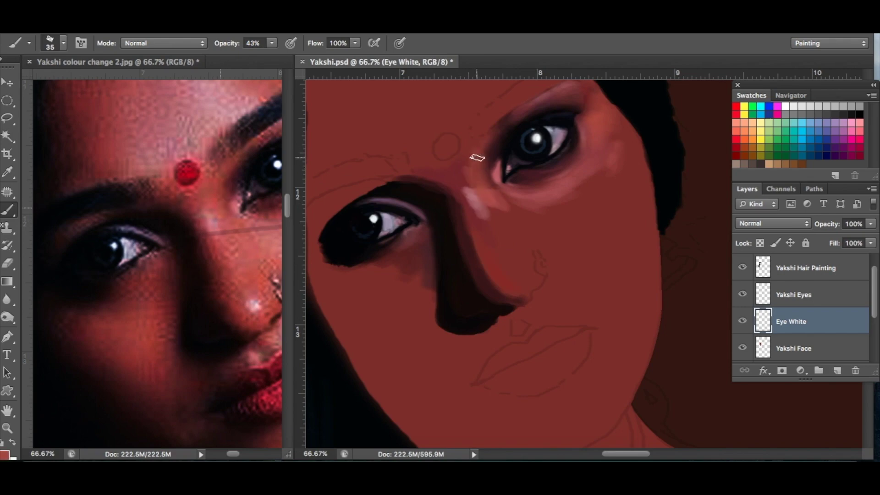
left_click(173, 185, "alt")
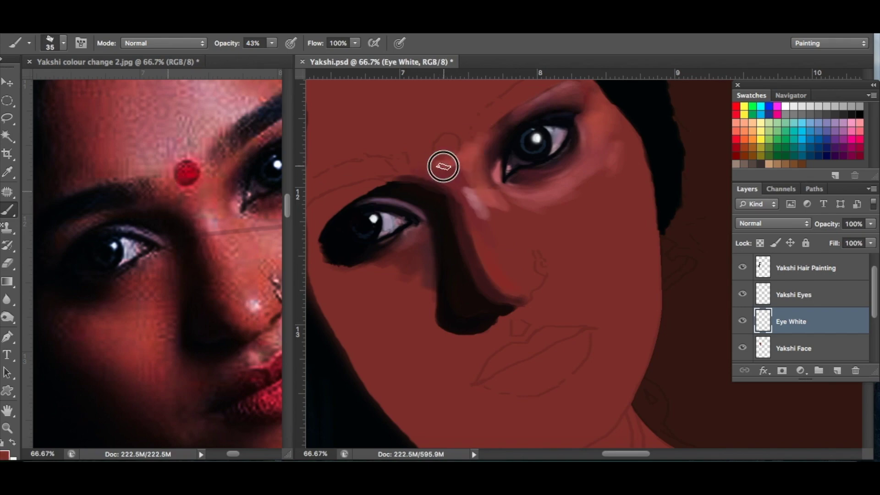
left_click(477, 147, "alt")
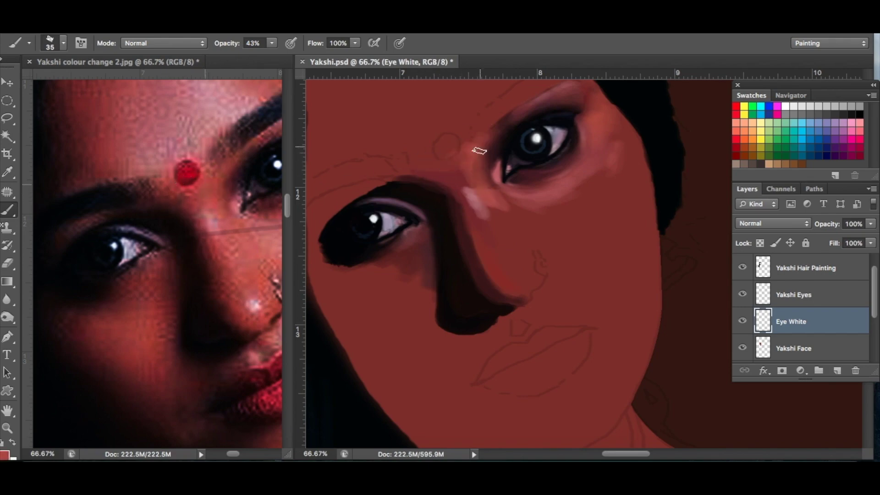
mouse_move(472, 153)
left_mouse_down()
mouse_move(461, 166)
mouse_move(417, 162)
left_mouse_up()
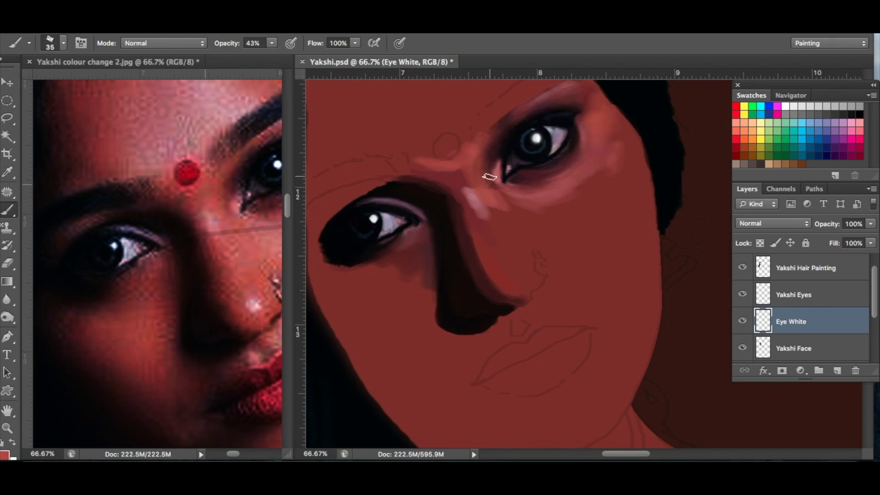
Step: Shade along the brow toward the nose bridge and blend the nose side toward the nostril
left_click(205, 201, "alt")
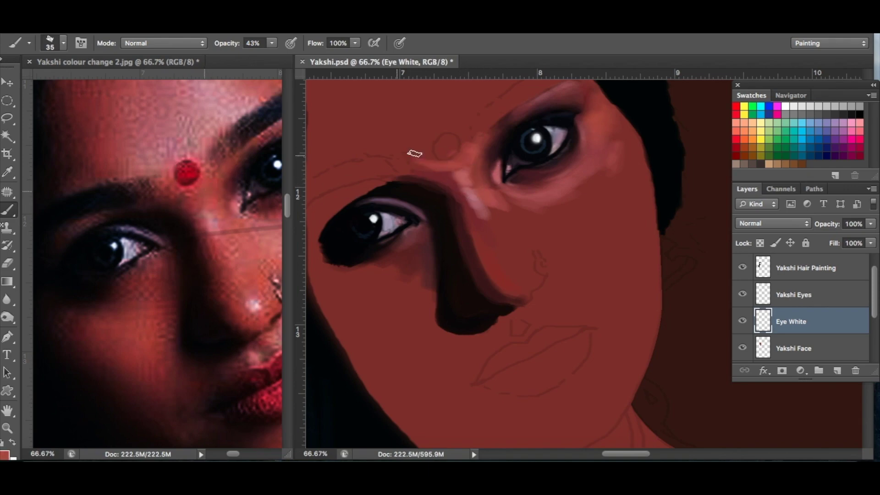
left_click(187, 208, "alt")
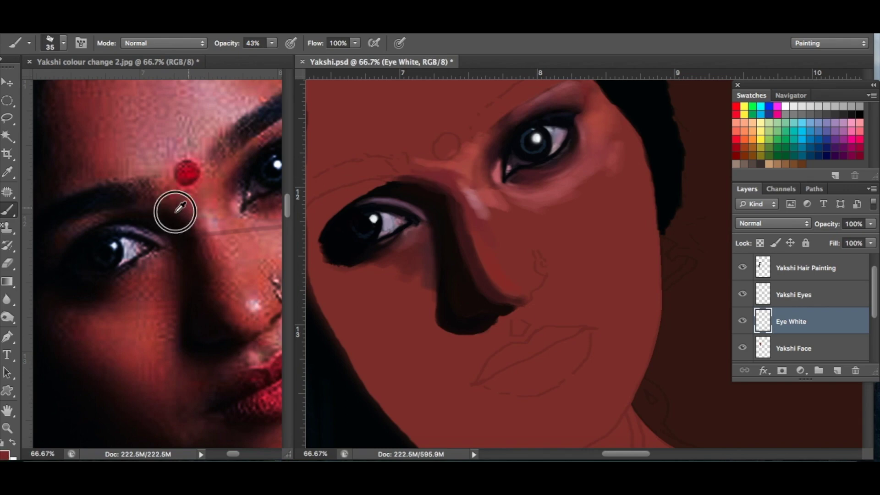
left_click_drag(429, 183, 415, 173)
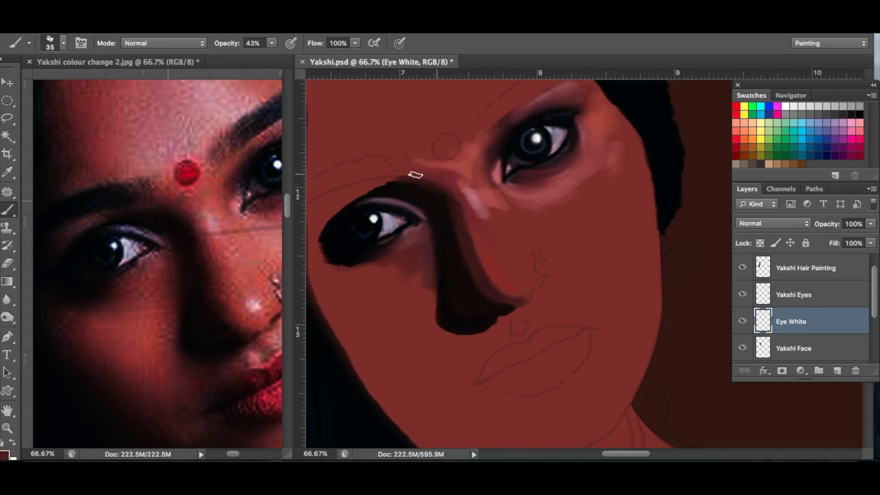
left_click(447, 196, "alt")
left_click_drag(491, 275, 485, 293)
Step: Darken and extend the shadow around the nose tip using sampled nostril colours
left_click(490, 283, "alt")
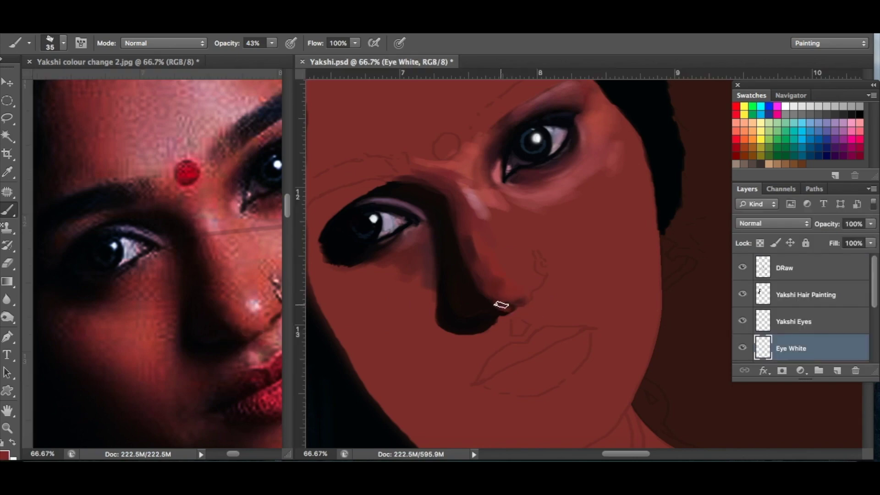
left_click(491, 299, "alt")
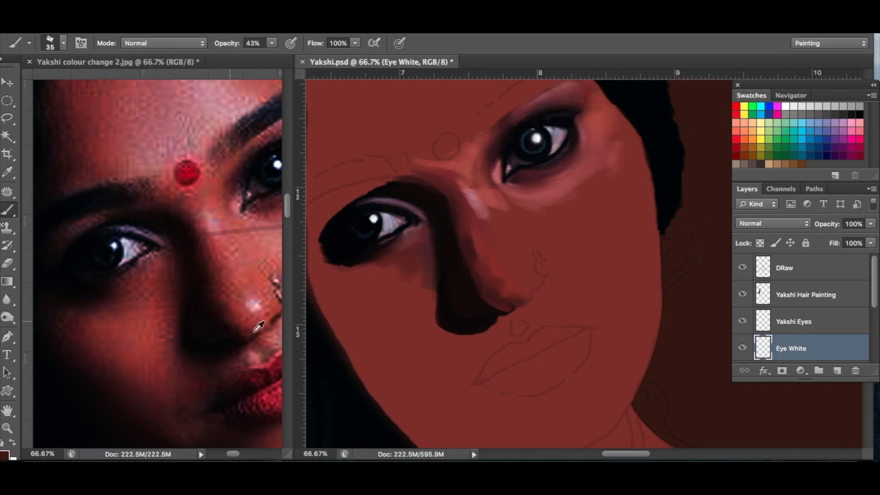
left_click(513, 300, "alt")
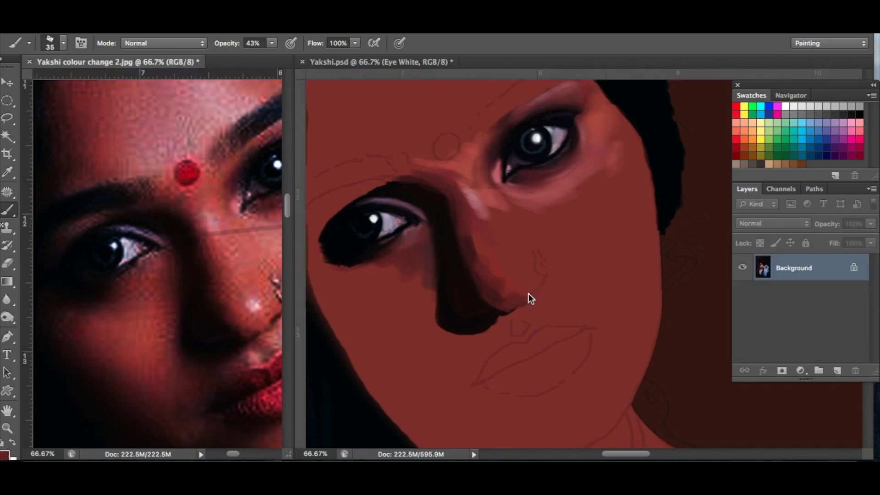
left_click_drag(526, 295, 506, 292)
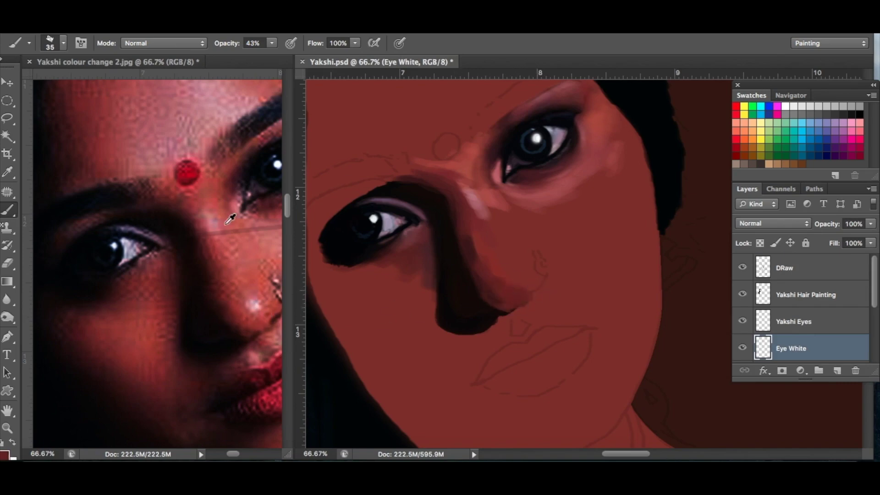
scroll(246, 342, "right", 3)
Step: Build a light highlight on the nose tip and paint lighter strokes up the bridge toward the eye
left_click(248, 303, "alt")
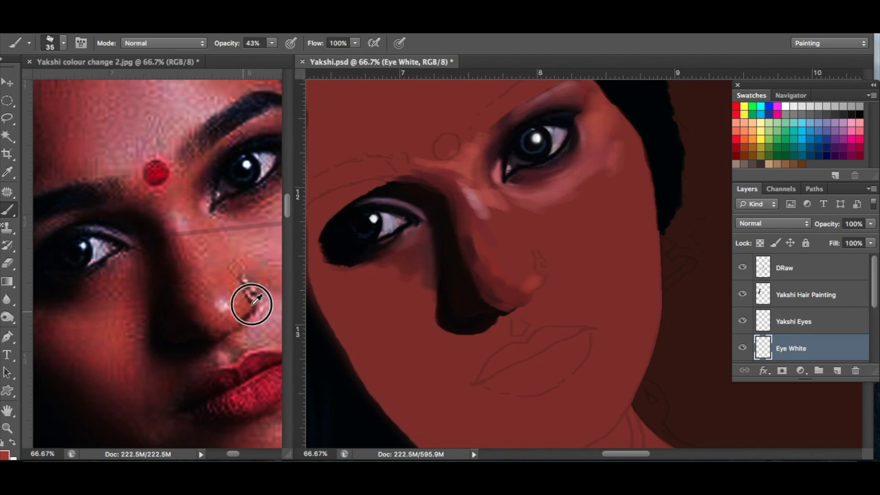
left_click(282, 306, "alt")
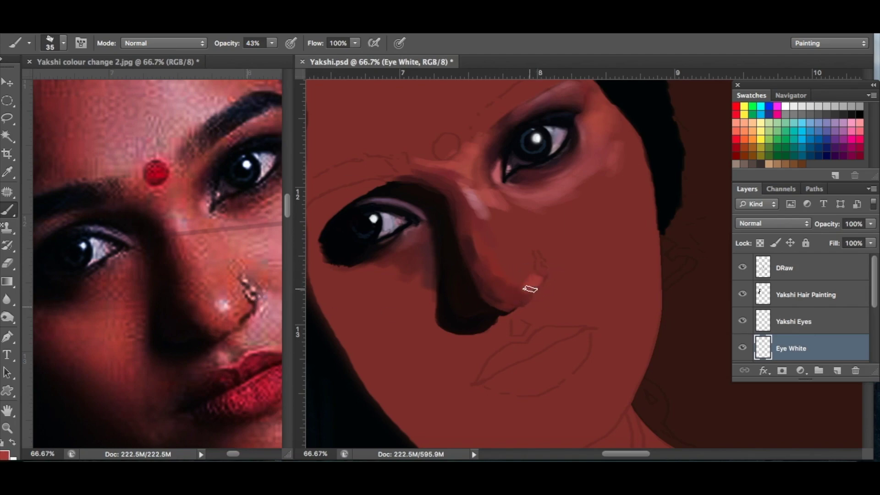
left_click(229, 304, "alt")
left_click(513, 280)
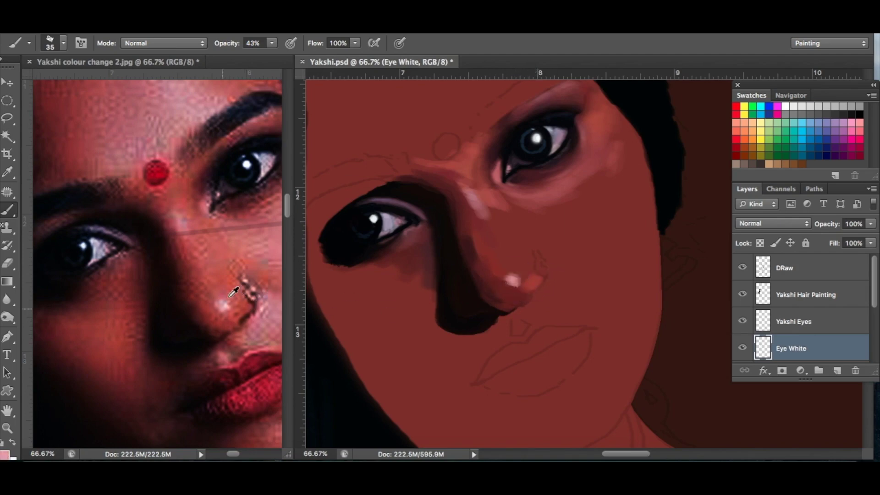
left_click_drag(514, 268, 510, 220)
left_click(212, 255, "alt")
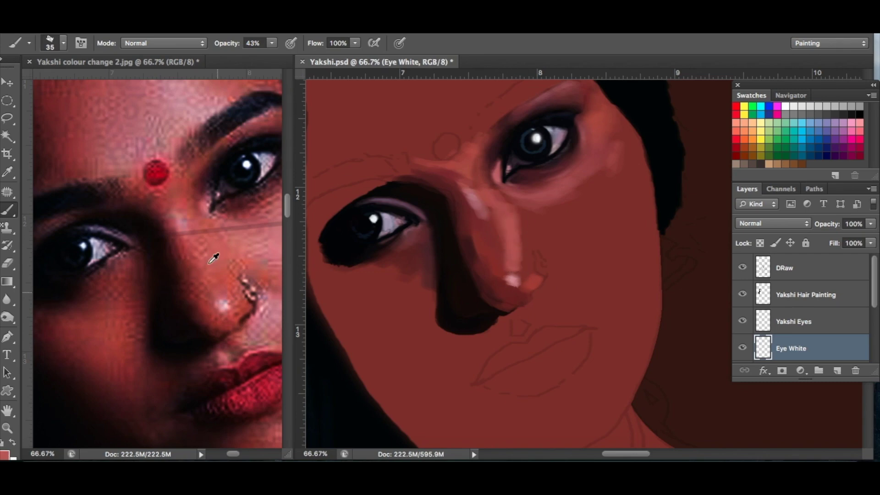
mouse_move(504, 250)
left_mouse_down()
mouse_move(492, 212)
mouse_move(490, 238)
left_mouse_up()
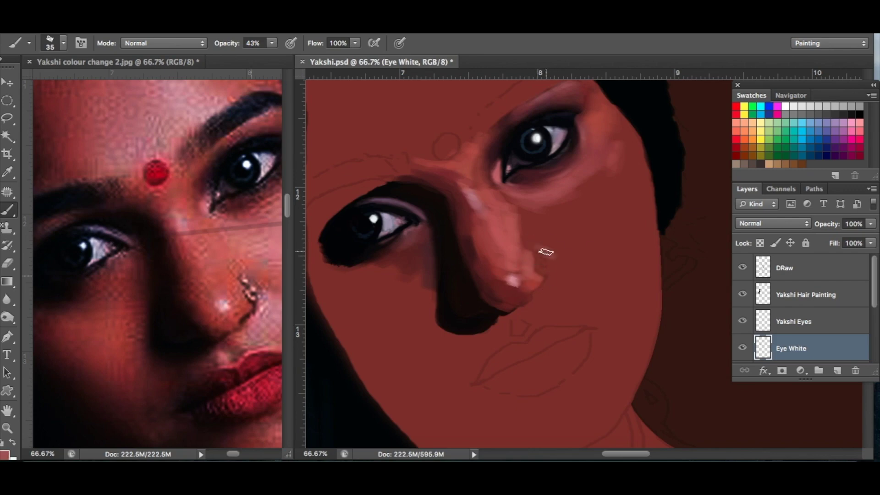
scroll(526, 249, "right", 5)
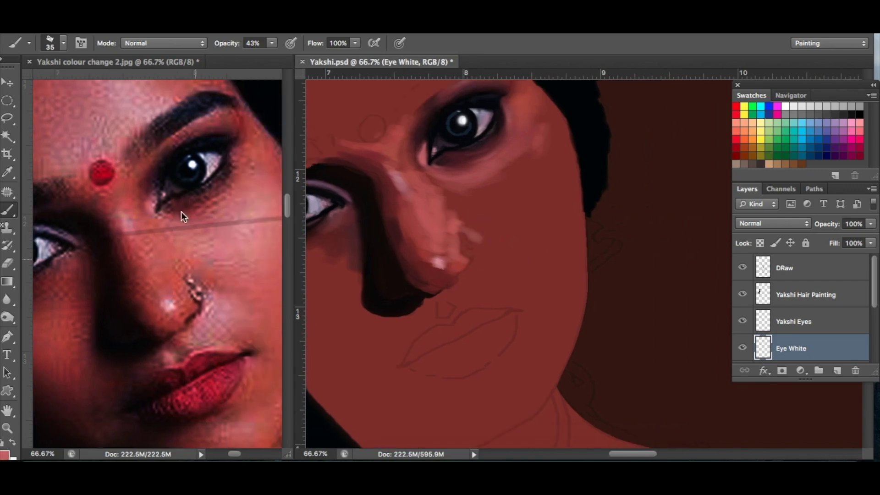
Step: Cover the cheek below the eye in light pink with a large brush
scroll(181, 211, "right", 5)
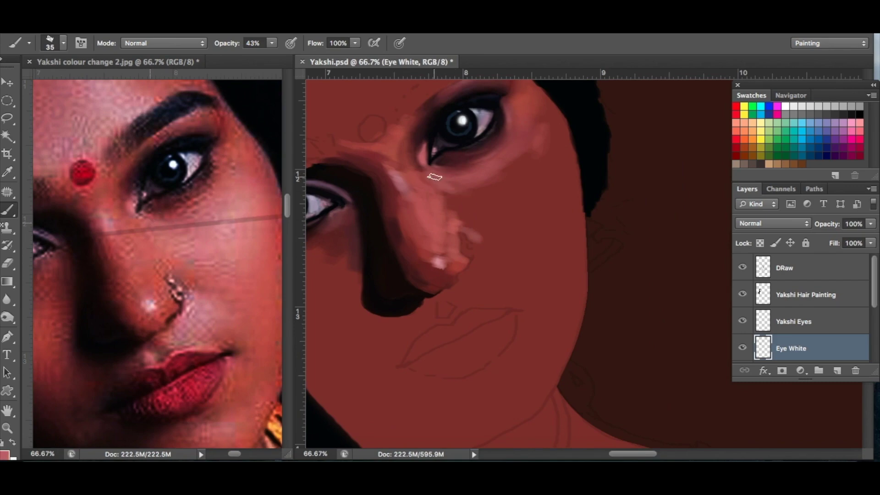
mouse_move(451, 207)
left_mouse_down()
mouse_move(507, 180)
mouse_move(496, 195)
mouse_move(550, 184)
left_mouse_up()
key("bracketright")
left_click(192, 226, "alt")
key("bracketright")
key("bracketright")
key("bracketright")
left_click_drag(523, 147, 548, 215)
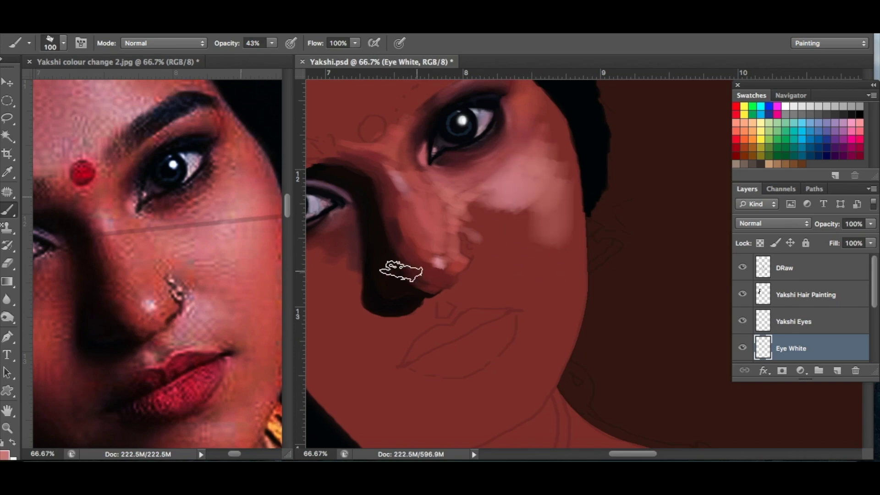
Step: Extend the light-pink cheek shading toward the nose and over the lower cheek
left_click(202, 249, "alt")
mouse_move(472, 239)
left_mouse_down()
mouse_move(498, 219)
mouse_move(531, 243)
left_mouse_up()
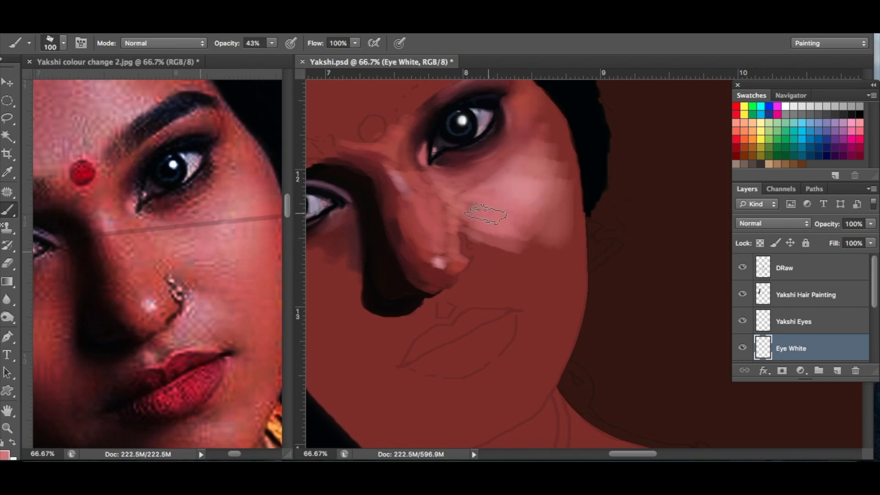
left_click(220, 280, "alt")
left_click_drag(544, 293, 555, 298)
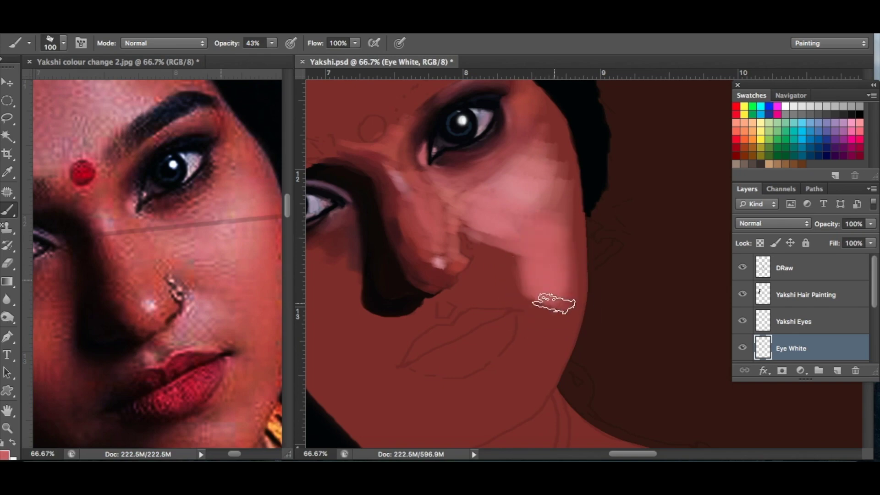
left_click(210, 238, "alt")
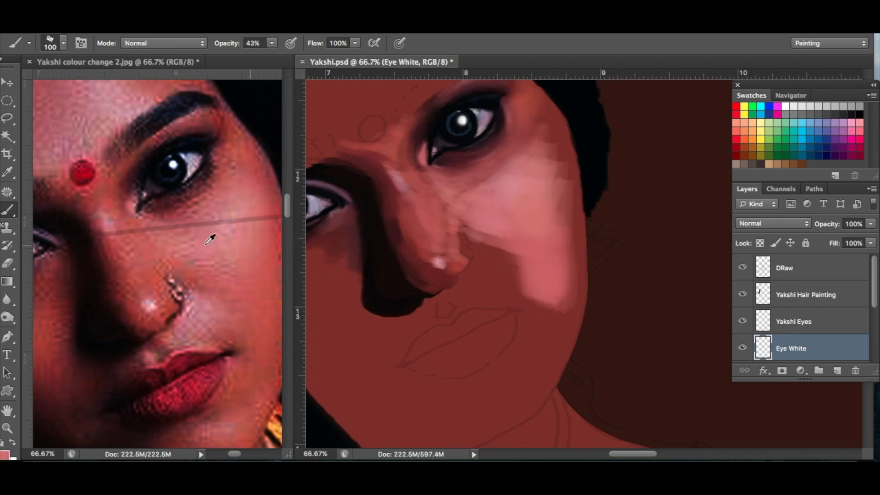
left_click_drag(510, 206, 535, 238)
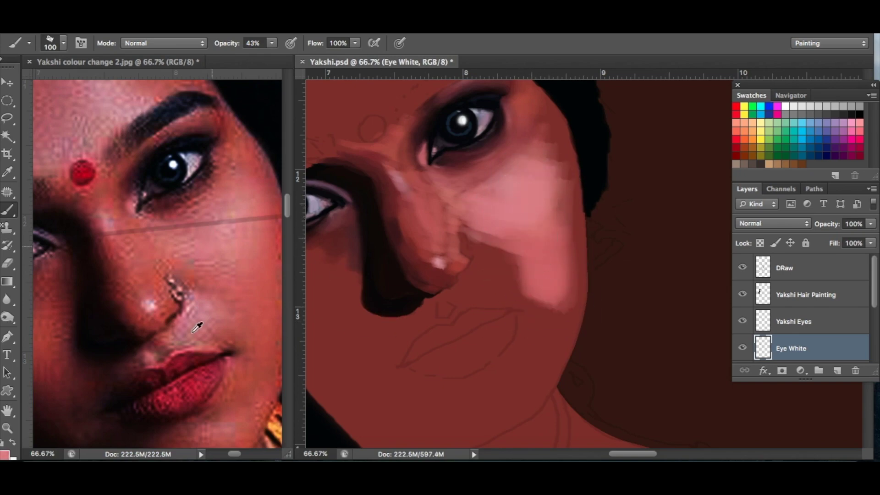
Step: Shade the area between nose and upper lip and add a darker mauve stroke near the jaw
key("bracketleft")
key("bracketleft")
left_click(479, 294)
mouse_move(481, 294)
left_mouse_down()
mouse_move(496, 238)
mouse_move(448, 281)
left_mouse_up()
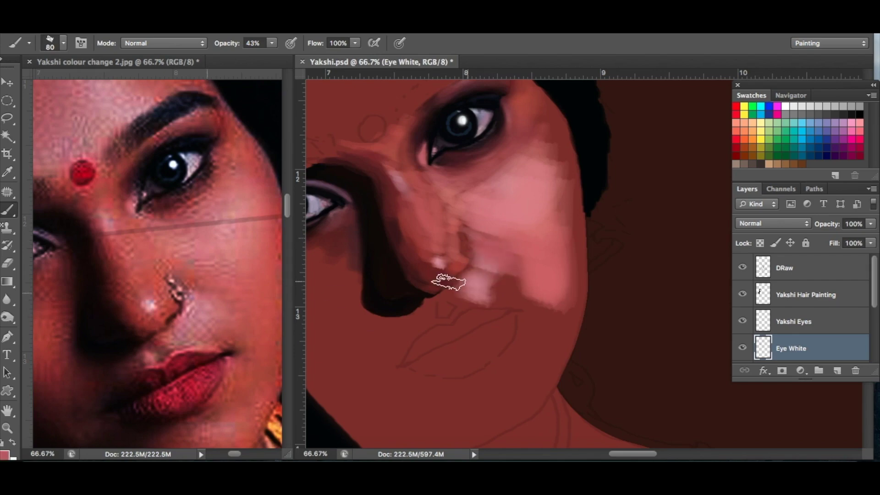
left_click(176, 290, "alt")
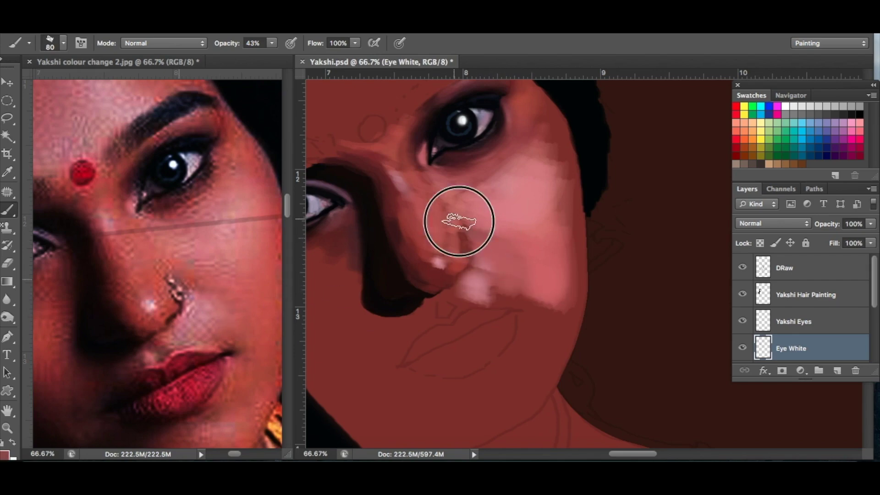
mouse_move(505, 248)
left_mouse_down()
mouse_move(530, 291)
mouse_move(581, 297)
left_mouse_up()
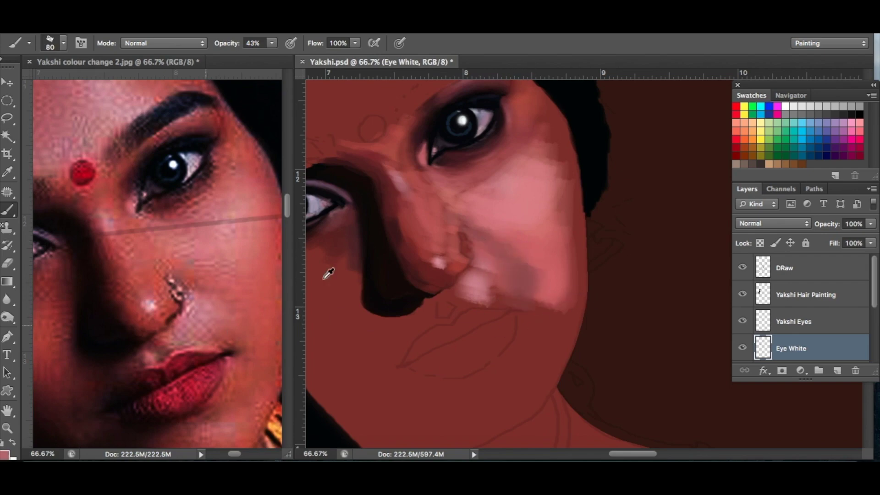
Step: Lower the brush opacity to 25%, then to 15% with a smaller brush
key("2")
key("5")
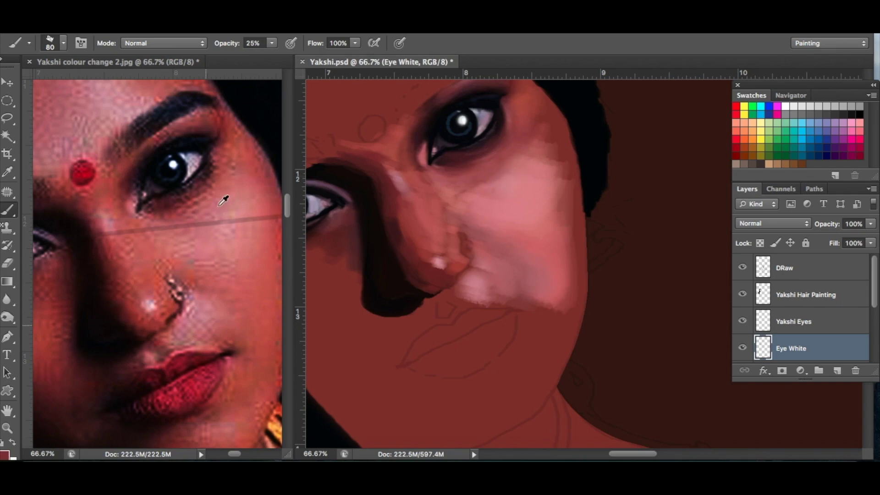
left_click_drag(468, 237, 520, 255)
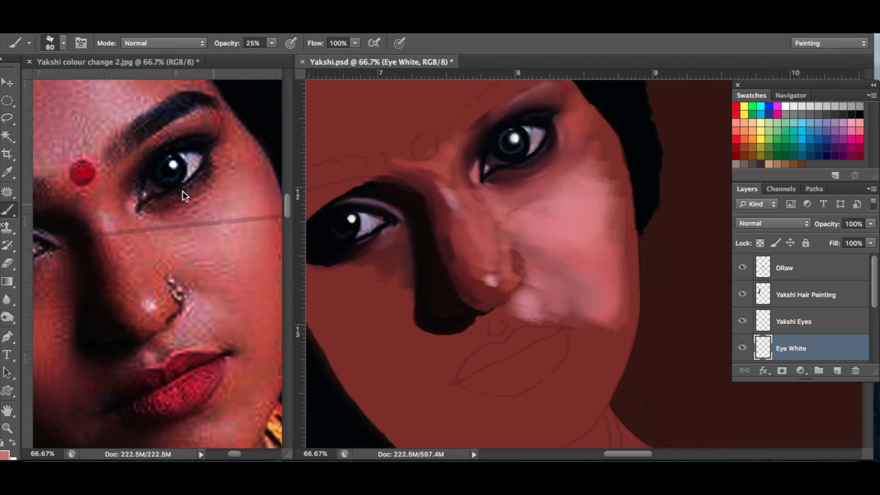
key("bracketleft")
key("1")
key("5")
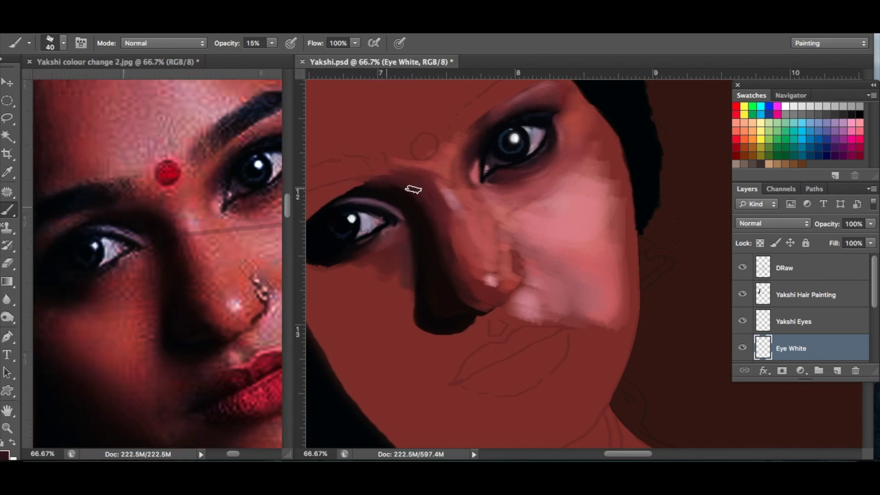
Step: At 9% opacity, deepen the shadow above the left eye and softly shade the nose tip
left_click(273, 44)
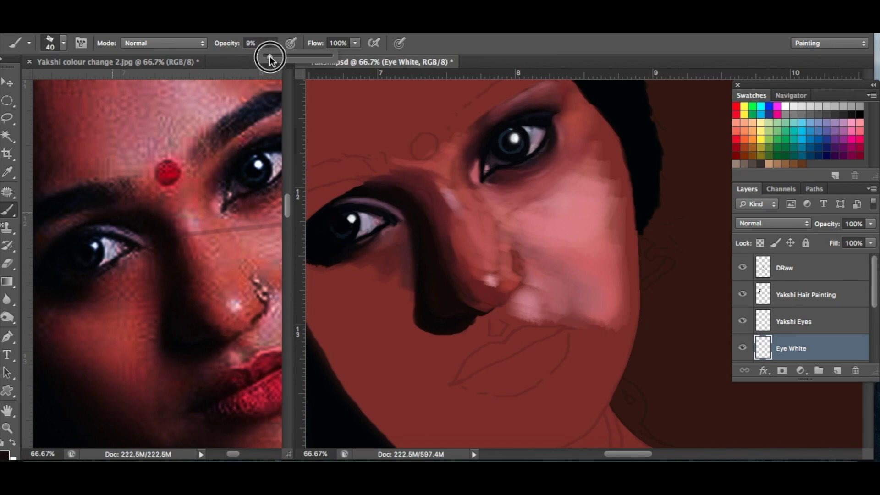
left_click_drag(270, 55, 266, 55)
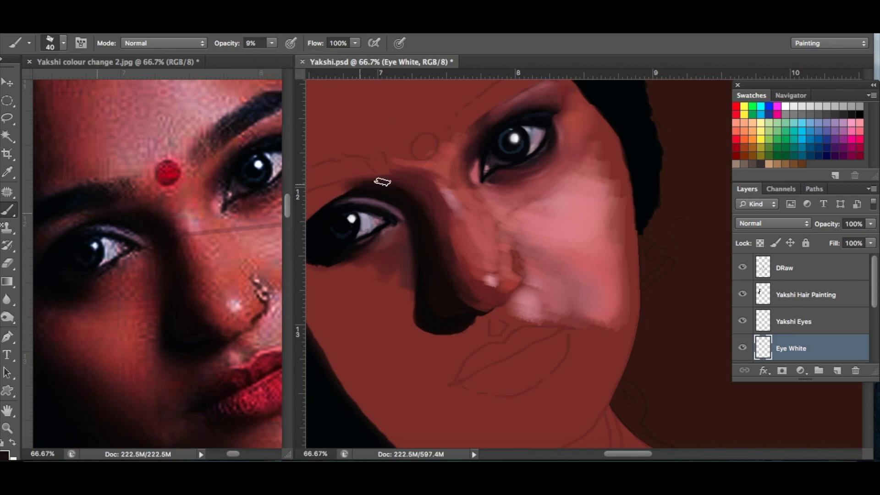
mouse_move(376, 177)
left_mouse_down()
mouse_move(418, 197)
mouse_move(374, 190)
mouse_move(405, 196)
mouse_move(432, 228)
left_mouse_up()
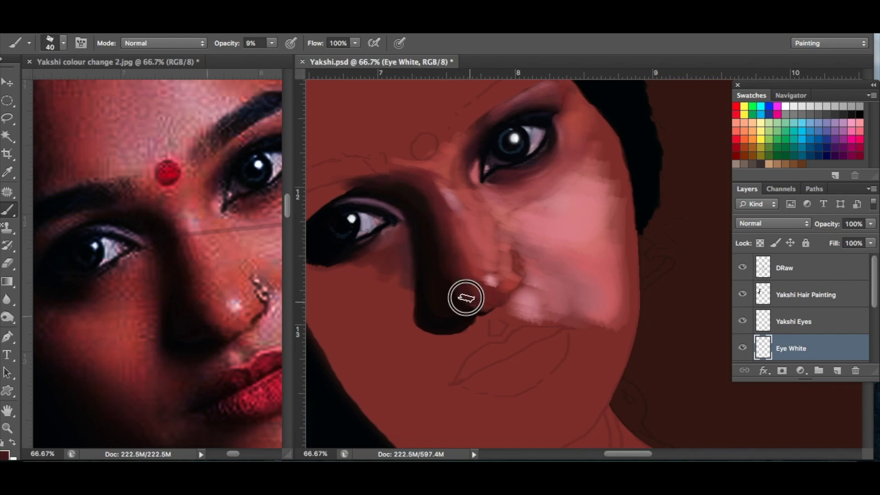
left_click(212, 319, "alt")
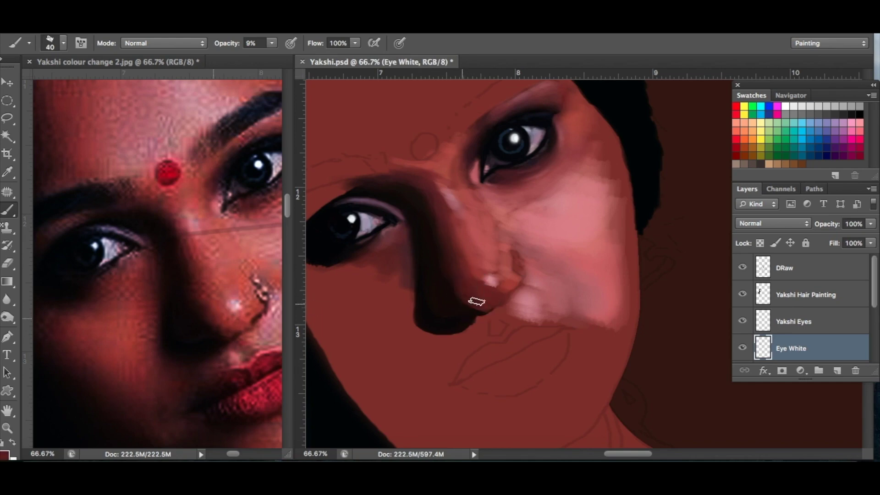
left_click_drag(477, 301, 491, 300)
Step: Faintly pink the nose bridge with a sampled pink at about 10% opacity
key("bracketright")
left_click_drag(272, 43, 274, 56)
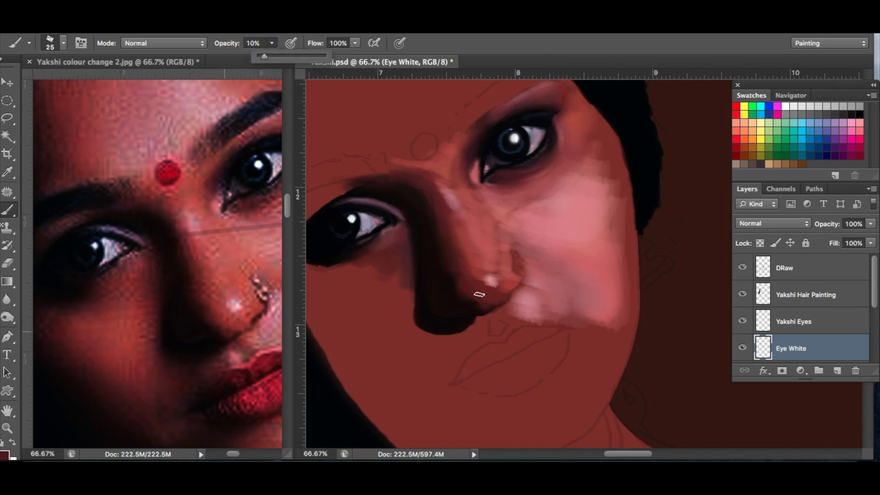
key("bracketleft")
key("1")
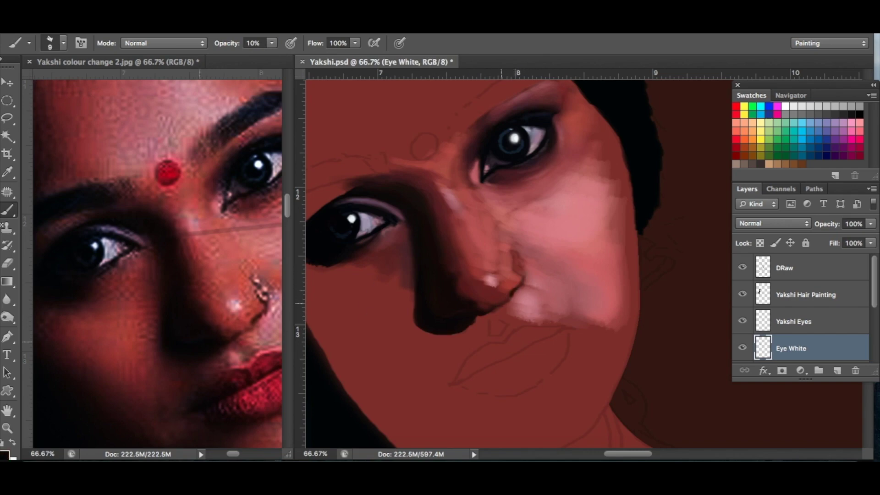
key("bracketright")
key("bracketright")
key("bracketright")
left_click(474, 208, "alt")
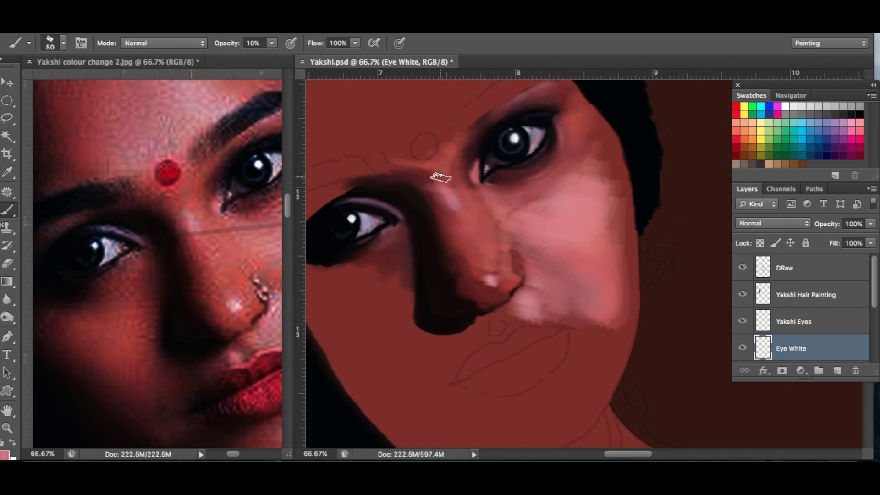
left_click_drag(441, 153, 436, 188)
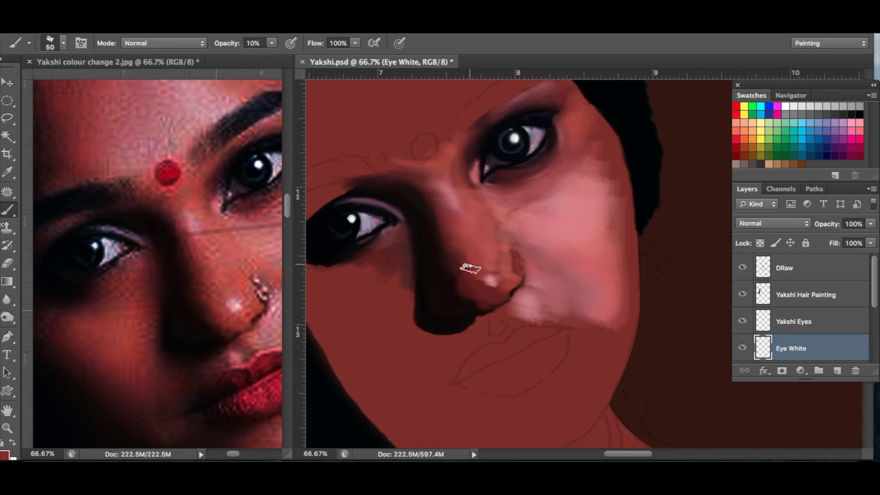
Step: Sample a light pink from the reference nose and raise brush opacity to 15%
key("bracketleft")
key("bracketleft")
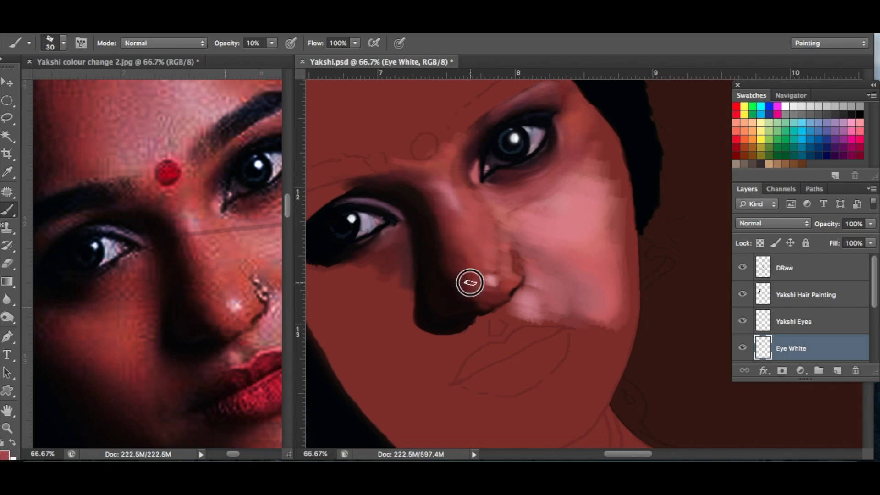
left_click(225, 299, "alt")
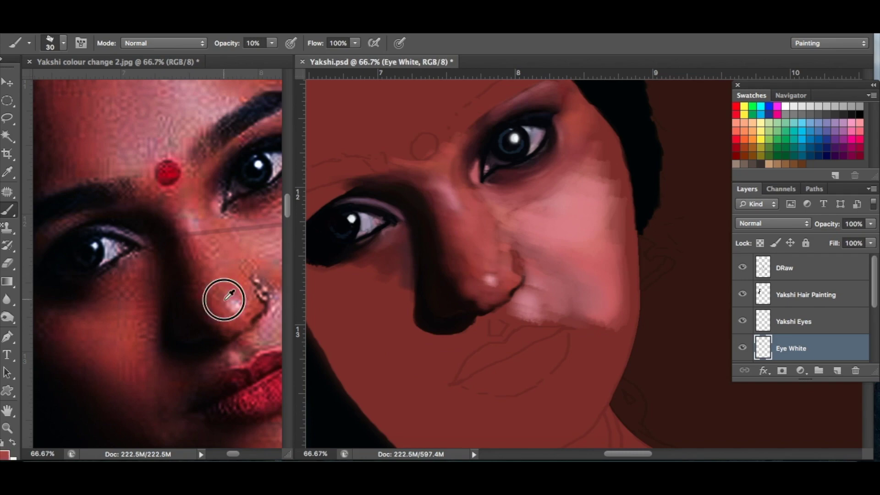
key("bracketleft")
key("bracketleft")
key("bracketleft")
left_click(271, 45)
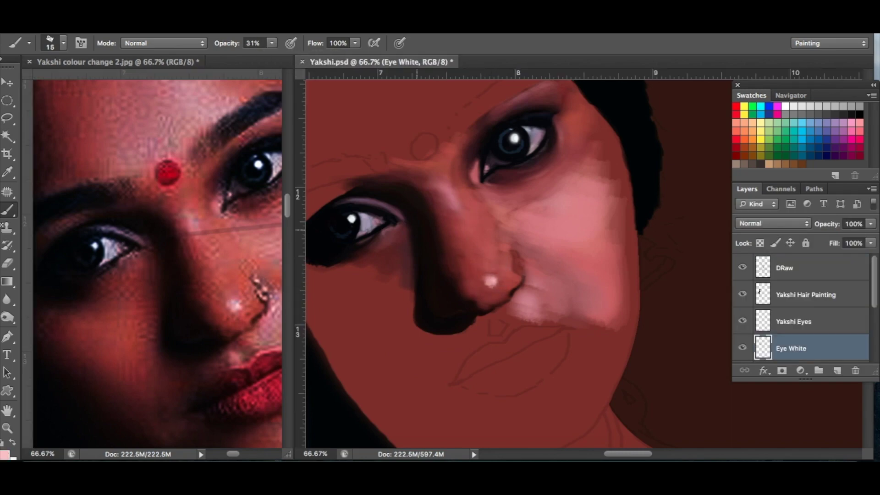
left_click_drag(272, 47, 275, 57)
Step: Blend the pink cheek edge beside the nose using the lighter cheek colour
key("bracketright")
left_click(558, 216, "alt")
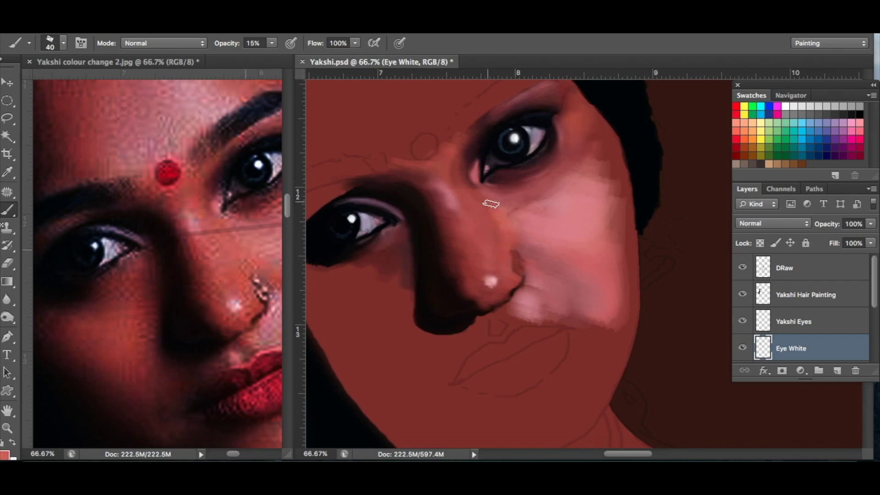
left_click_drag(491, 204, 509, 215)
left_click(448, 204, "alt")
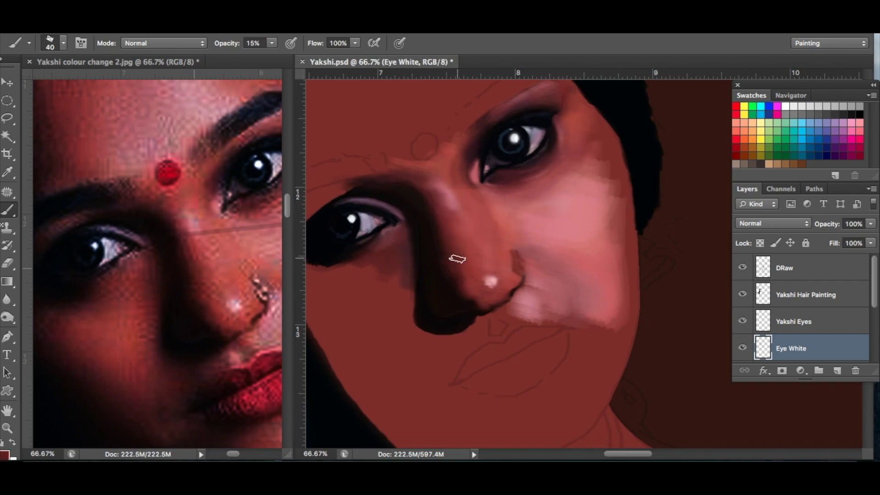
left_click(573, 232, "alt")
key("bracketleft")
key("bracketleft")
key("bracketleft")
Step: Outline the lips in red on the Lips layer, then fill them solid with a larger brush
key("1")
key("4")
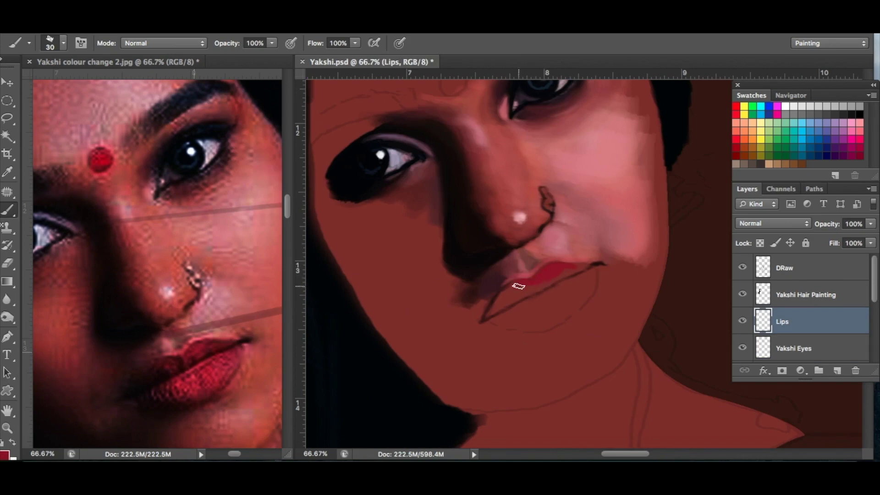
key("bracketright")
key("bracketright")
key("bracketright")
left_click_drag(501, 325, 592, 270)
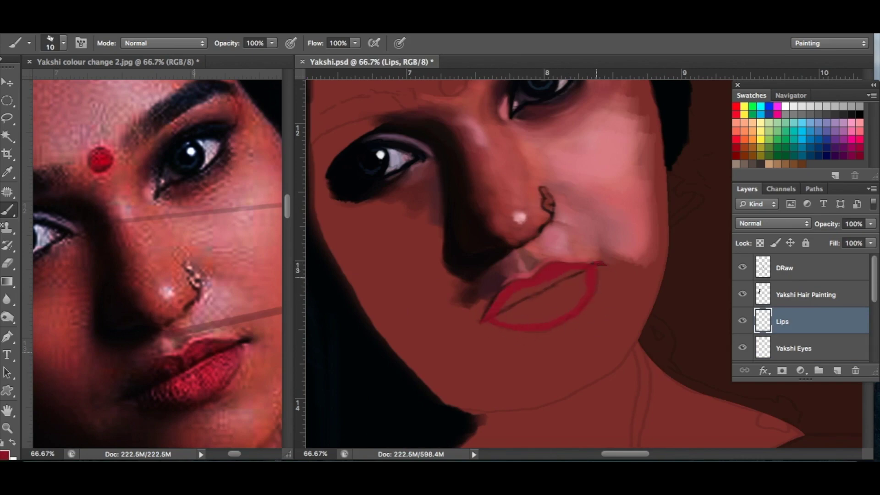
key("bracketright")
key("bracketright")
key("bracketright")
left_click_drag(504, 323, 577, 292)
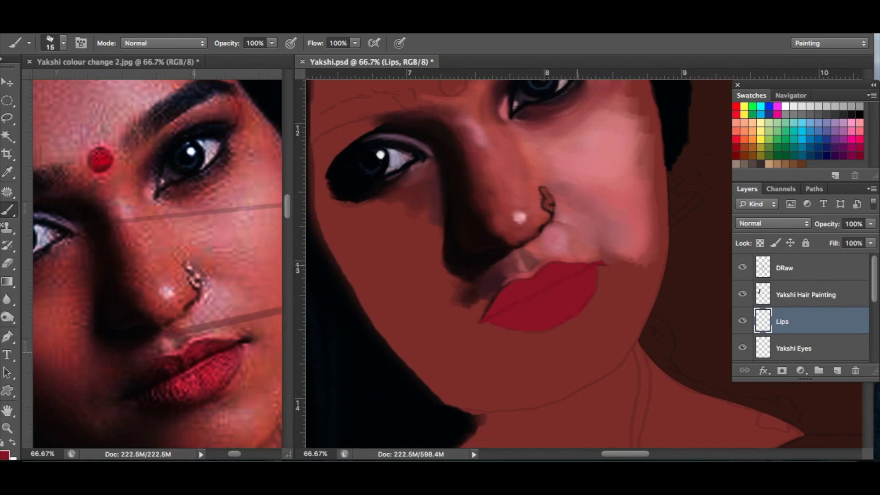
Step: Paint a dark crease between the lips, a pinker lower lip and a darker upper-lip left side
key("d")
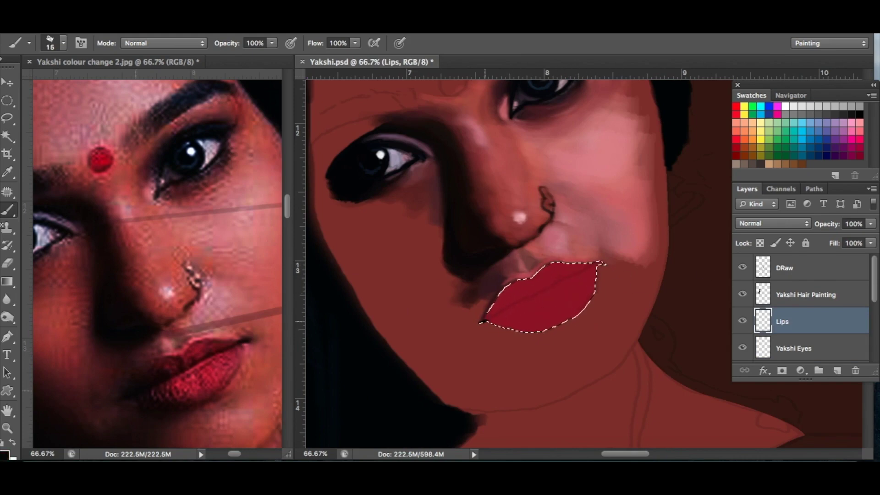
key("3")
key("8")
left_click_drag(481, 322, 527, 297)
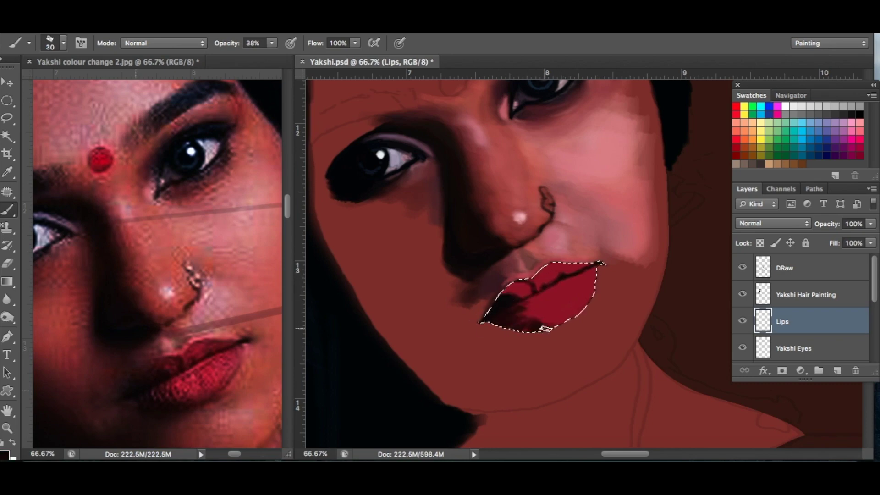
mouse_move(523, 309)
left_mouse_down()
mouse_move(543, 312)
mouse_move(597, 273)
left_mouse_up()
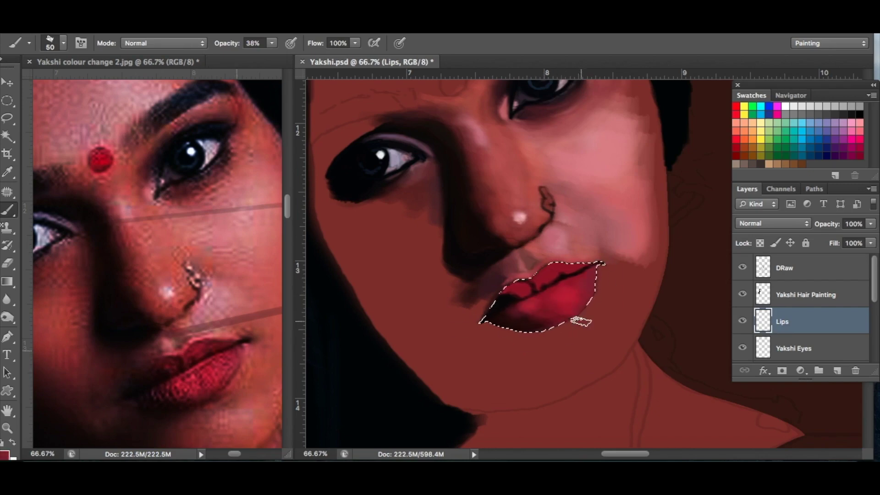
key("bracketleft")
key("bracketleft")
key("bracketleft")
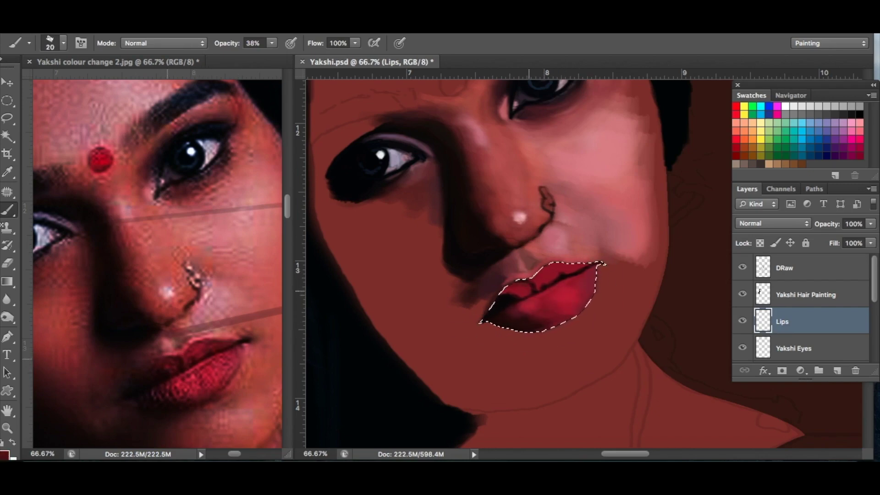
left_click_drag(505, 290, 539, 285)
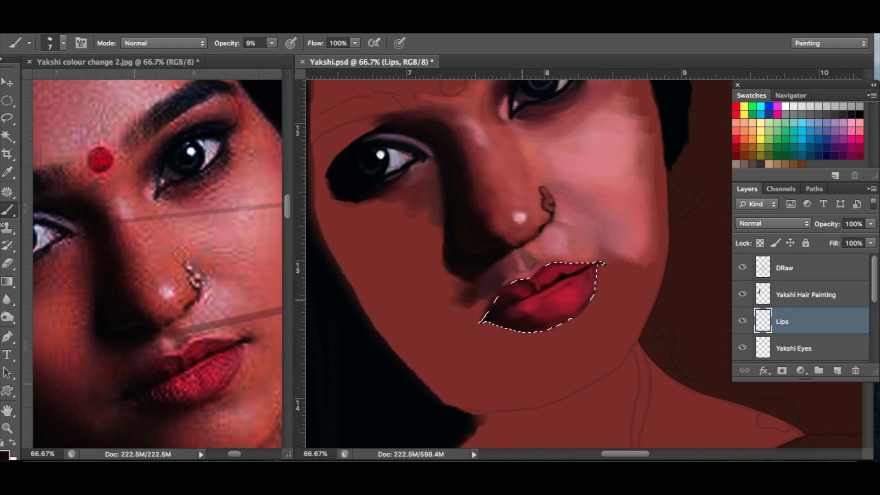
Step: Sample a red from the reference lips for fine strokes, then select the Eye White layer
key("2")
key("2")
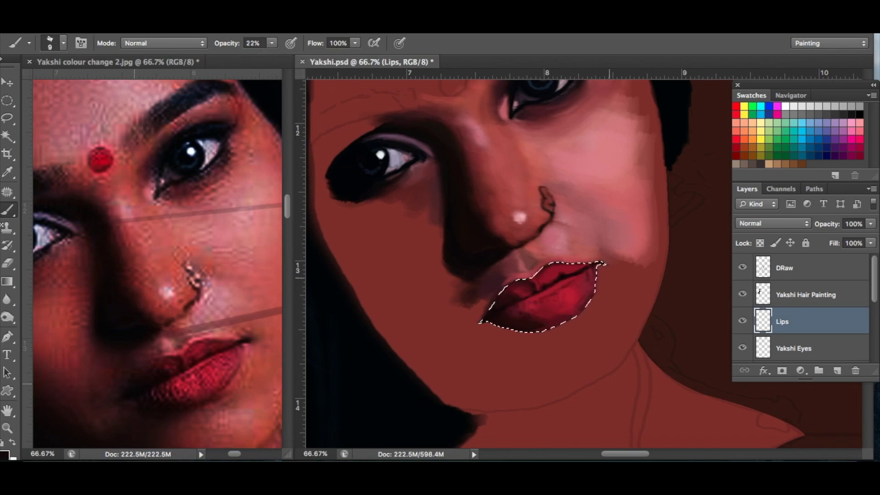
key("bracketright")
key("bracketright")
key("bracketright")
left_click(563, 275, "alt")
key("2")
key("9")
key("bracketleft")
key("bracketleft")
key("bracketleft")
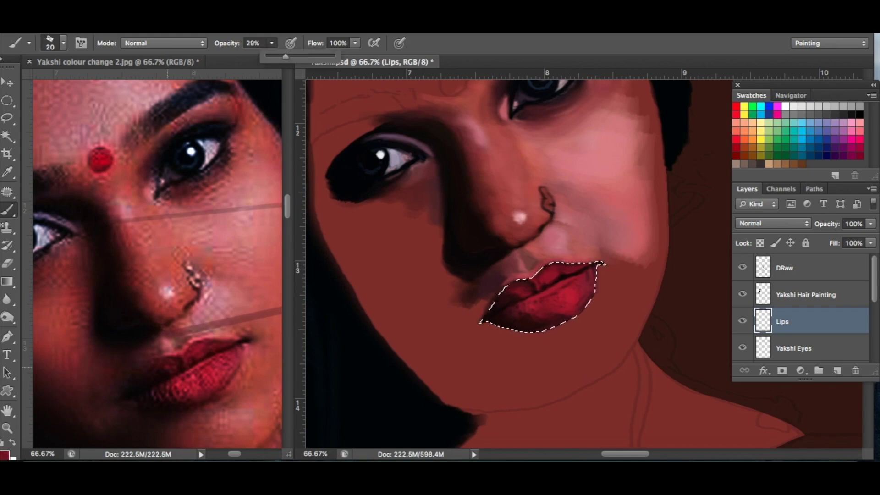
scroll(614, 262, "down", 2)
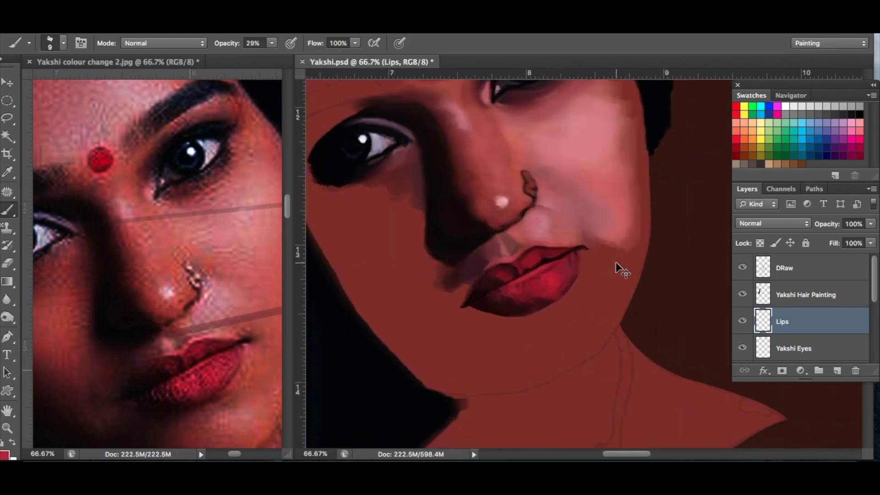
scroll(615, 262, "up", 1)
scroll(801, 330, "down", 2)
left_click(747, 337)
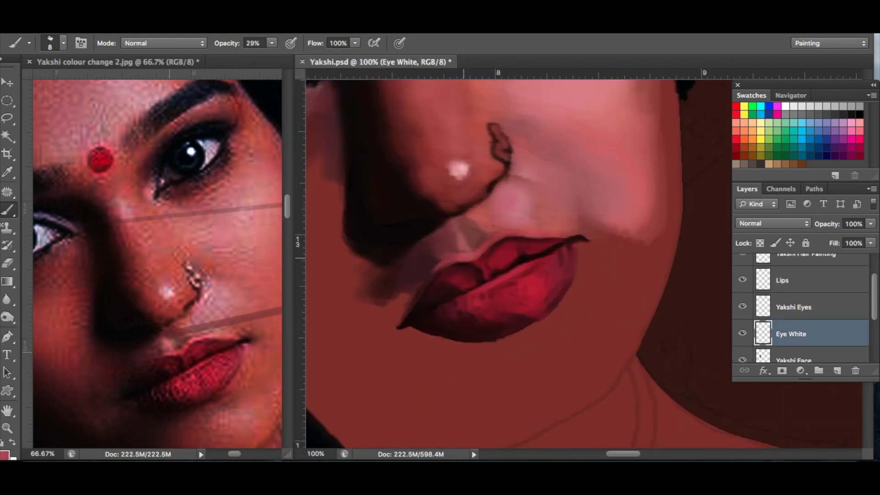
Step: Add faint shading beside the lower lip and a soft shadow down the neck
key("bracketright")
key("bracketright")
key("bracketright")
key("0")
key("7")
left_click_drag(431, 271, 412, 278)
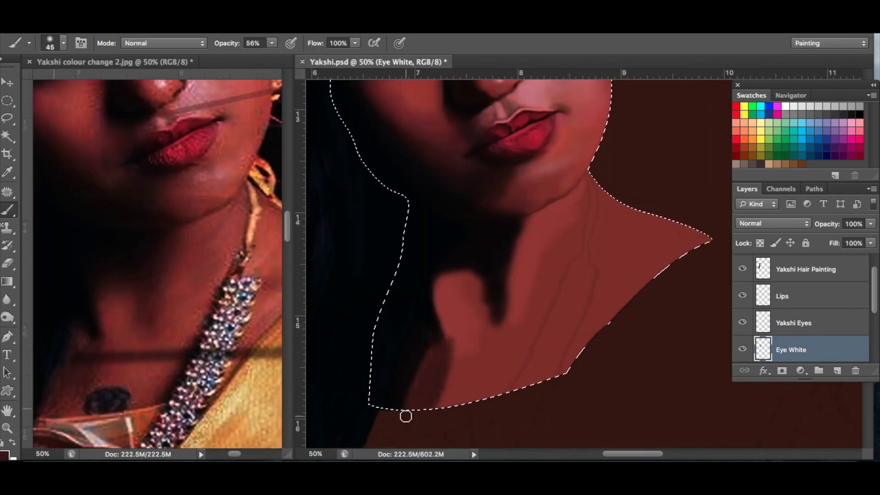
key("bracketright")
key("bracketright")
key("bracketright")
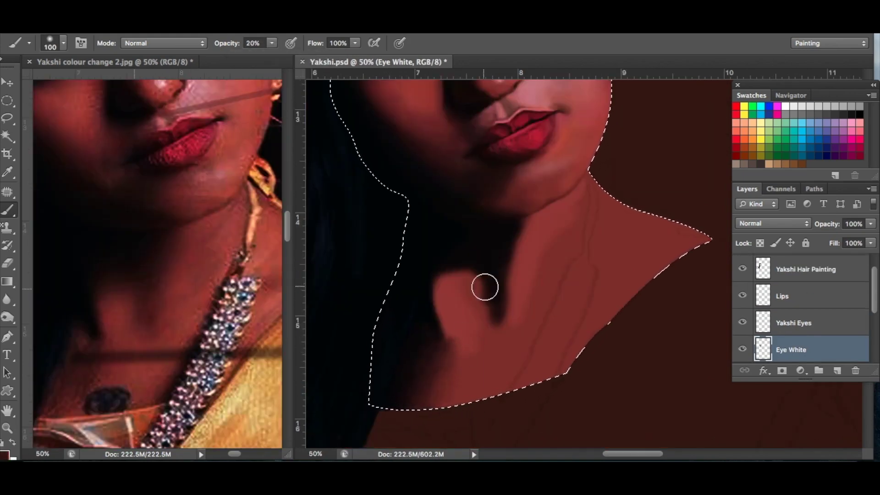
left_click_drag(485, 287, 490, 347)
key("bracketleft")
key("bracketleft")
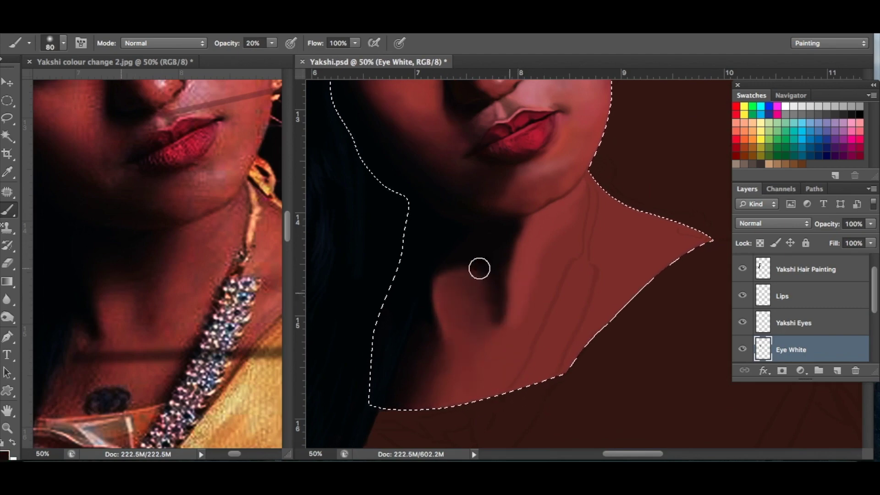
Step: Sample a reddish neck skin tone and lighten the neck toward the right with a very large brush
left_click(484, 244, "alt")
left_click(457, 289, "alt")
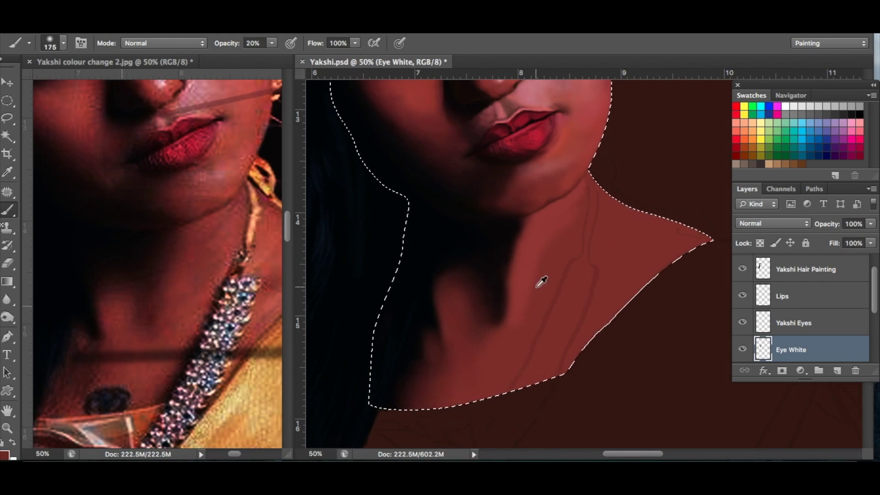
key("bracketright")
key("bracketright")
key("bracketright")
mouse_move(517, 251)
left_mouse_down()
mouse_move(524, 304)
mouse_move(514, 284)
mouse_move(597, 226)
mouse_move(663, 235)
mouse_move(632, 289)
mouse_move(519, 367)
left_mouse_up()
key("bracketleft")
key("bracketleft")
key("bracketleft")
key("1")
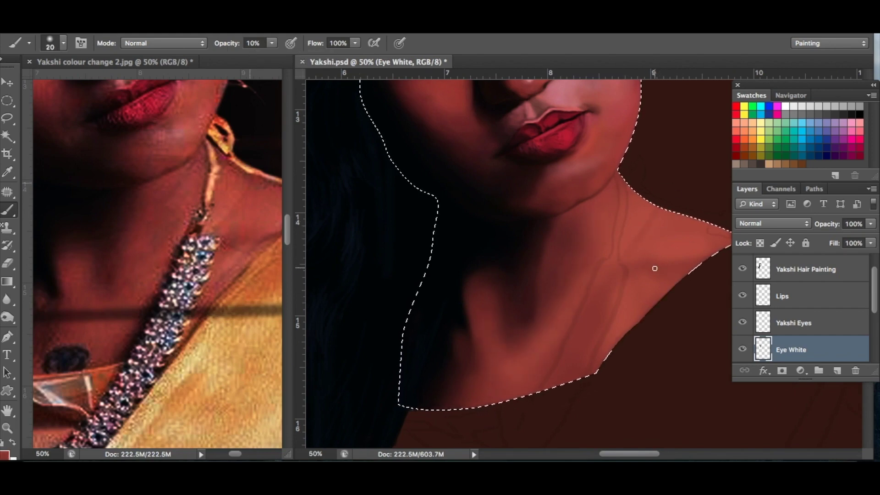
key("bracketleft")
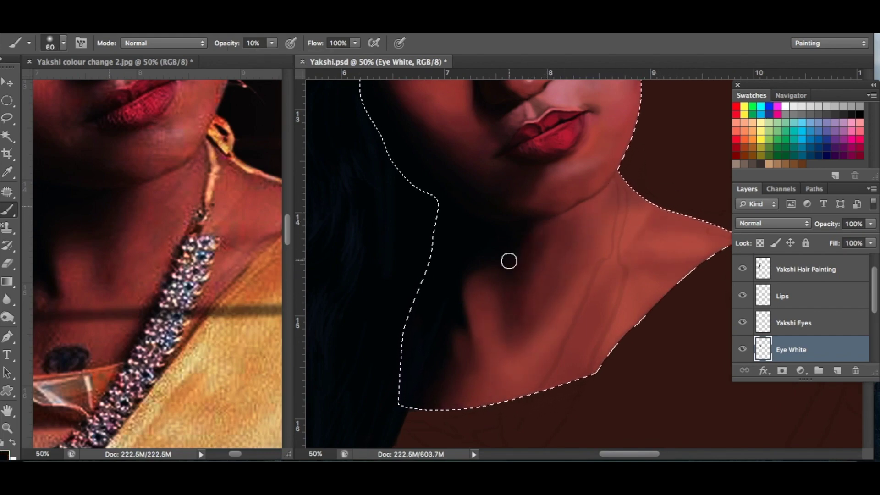
Step: Lower the brush opacity and sample dark and red skin tones from the neck and reference photo
left_click(443, 247, "alt")
key("0")
key("9")
type("42")
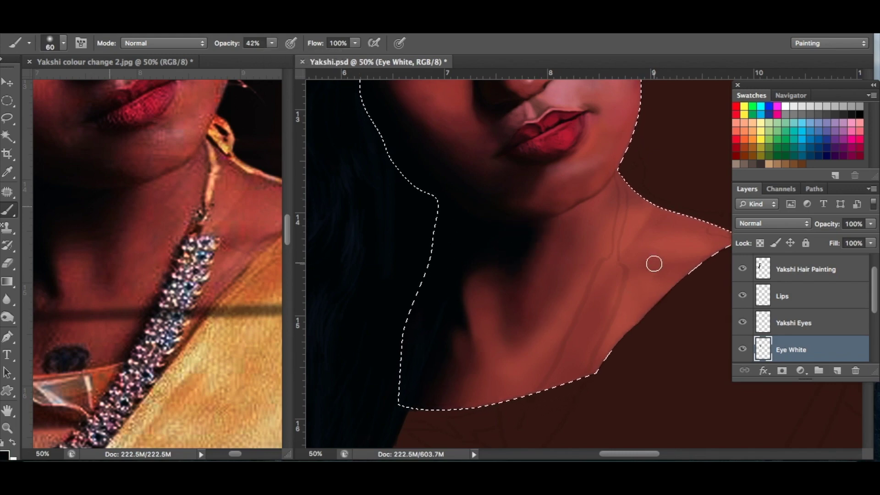
left_click(626, 171, "alt")
left_click(455, 128, "alt")
left_click(180, 309, "alt")
key("bracketright")
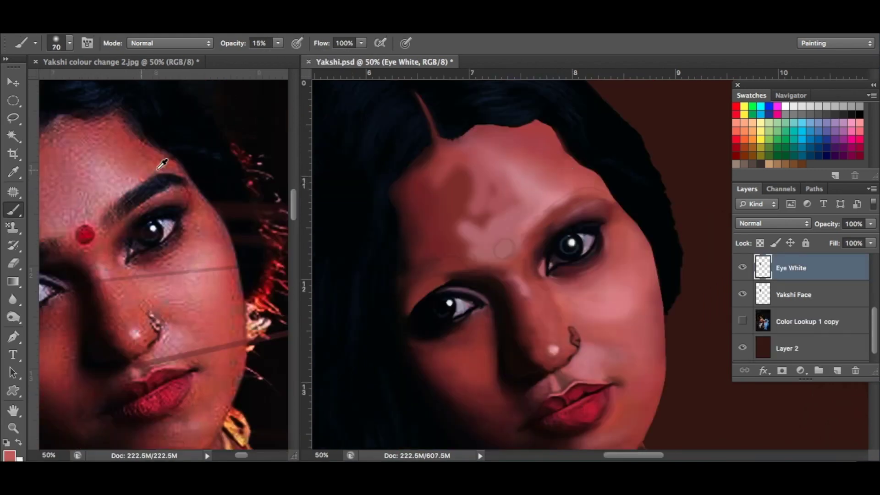
left_click(158, 169, "alt")
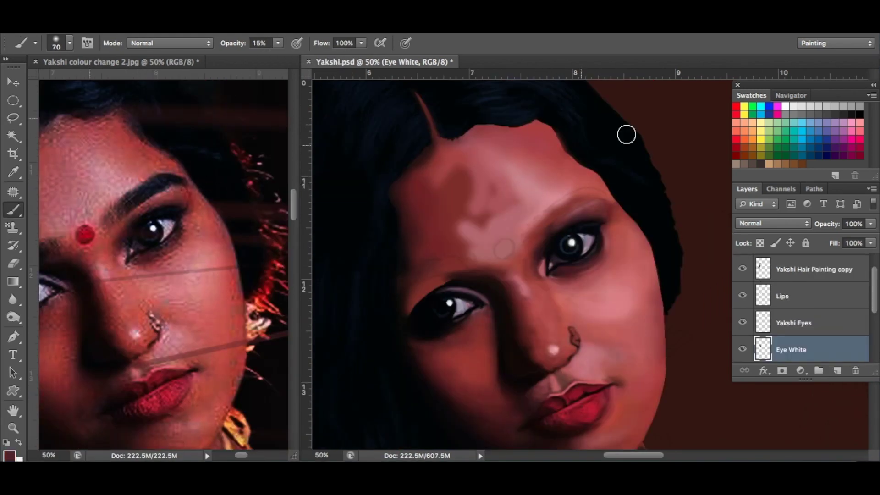
Step: Softly paint along the forehead hairline and dab faint paint at the hair edge
scroll(550, 184, "left", 3)
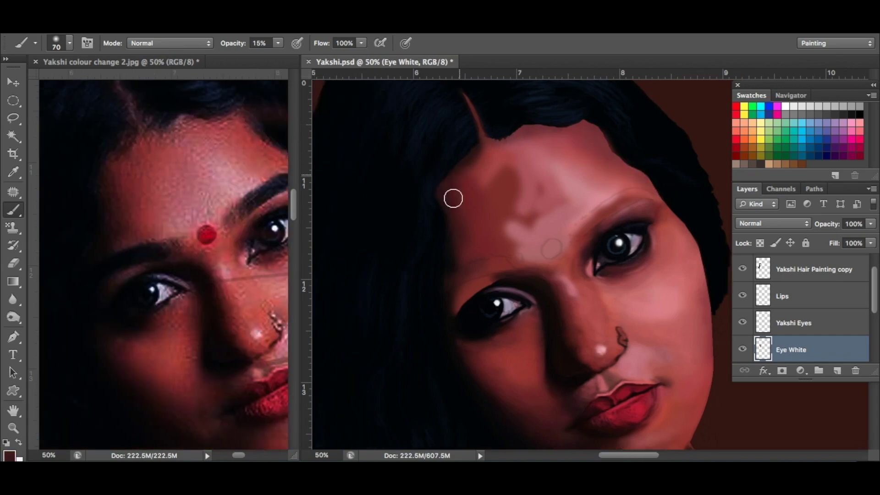
left_click_drag(447, 216, 440, 175)
left_click(458, 267)
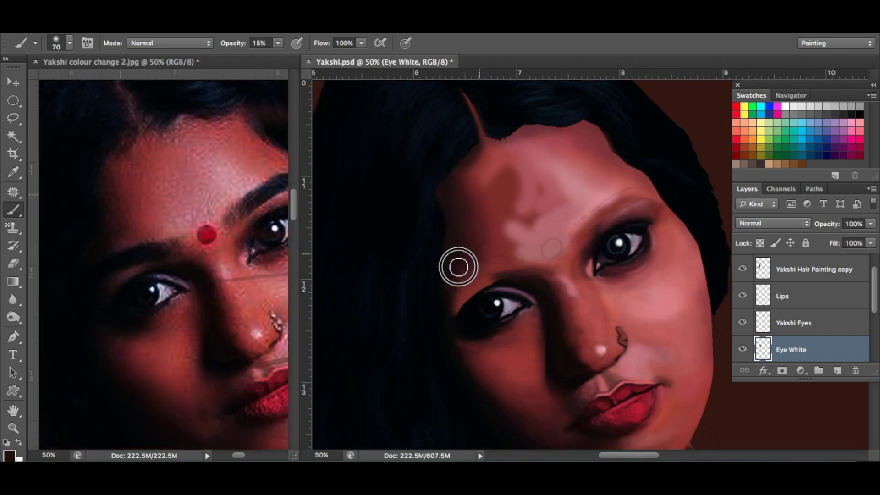
key("bracketright")
key("bracketright")
Step: Cover the dark forehead patch with sampled pink skin, blending it around the brow
left_click(519, 191, "alt")
left_click_drag(518, 190, 519, 227)
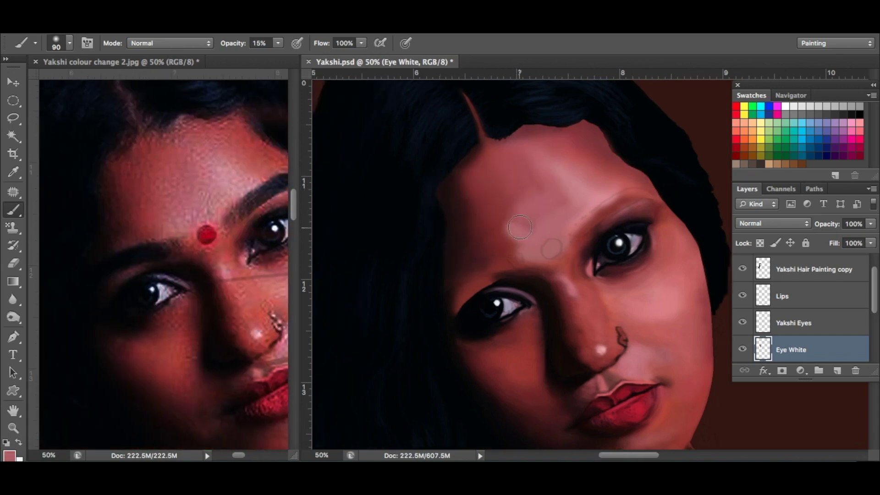
left_click(556, 192, "alt")
left_click_drag(564, 204, 564, 231)
left_click(563, 232, "alt")
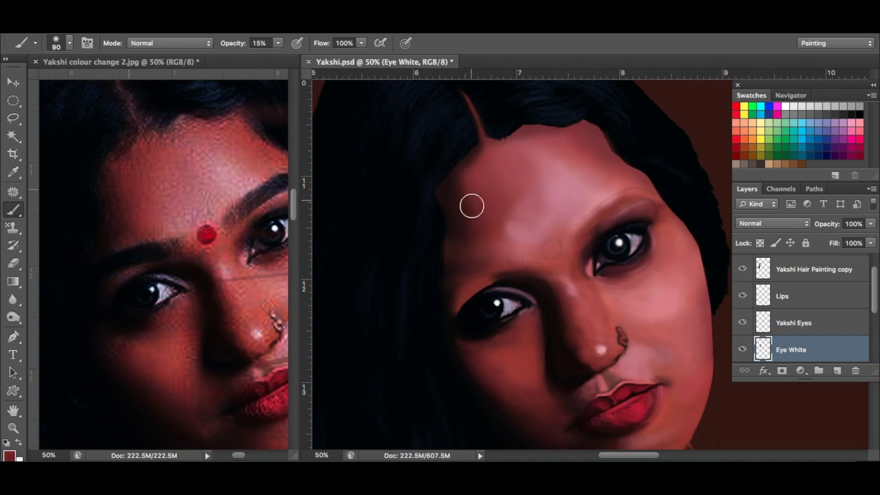
key("d")
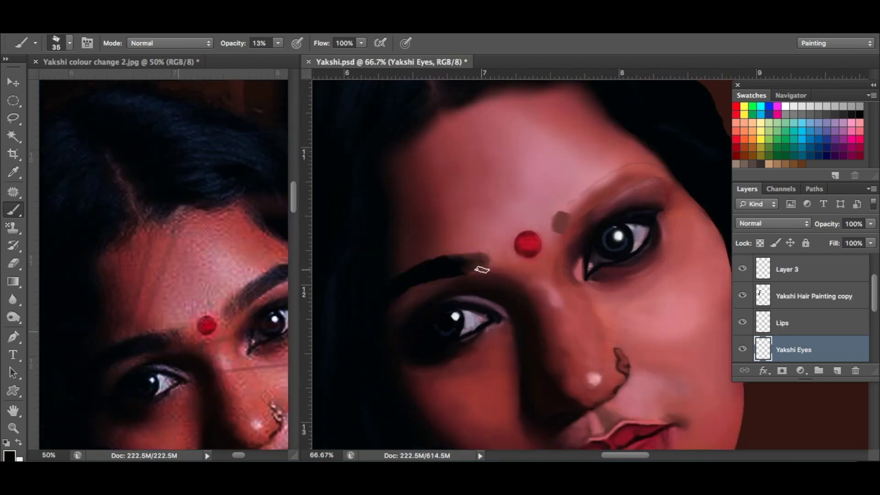
Step: Darken and extend the eyebrow toward the bindi, thickening it with a full-opacity dark stroke
mouse_move(475, 257)
left_mouse_down()
mouse_move(403, 279)
mouse_move(440, 254)
mouse_move(397, 277)
mouse_move(428, 279)
left_mouse_up()
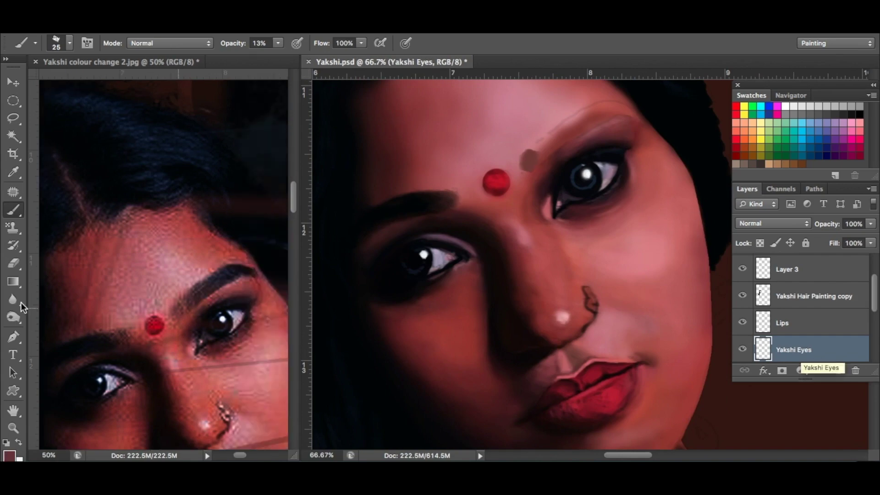
key("0")
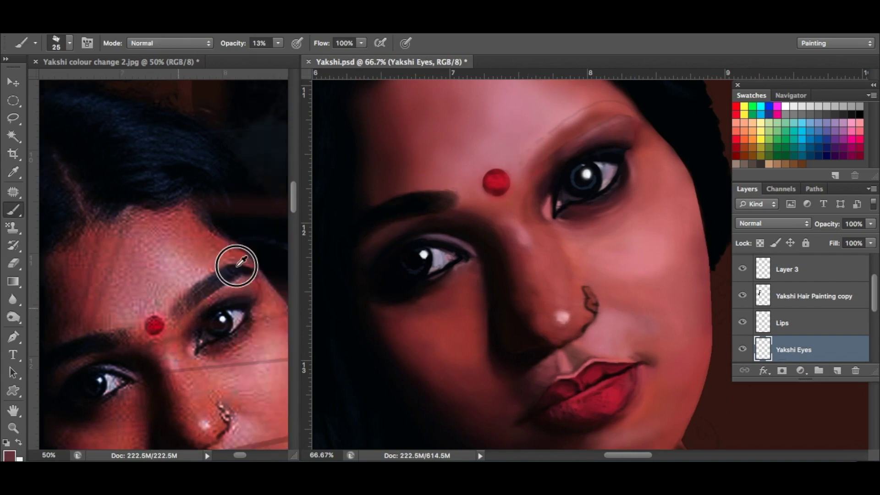
left_click(235, 261, "alt")
left_click_drag(626, 106, 586, 113)
left_click_drag(581, 116, 625, 112)
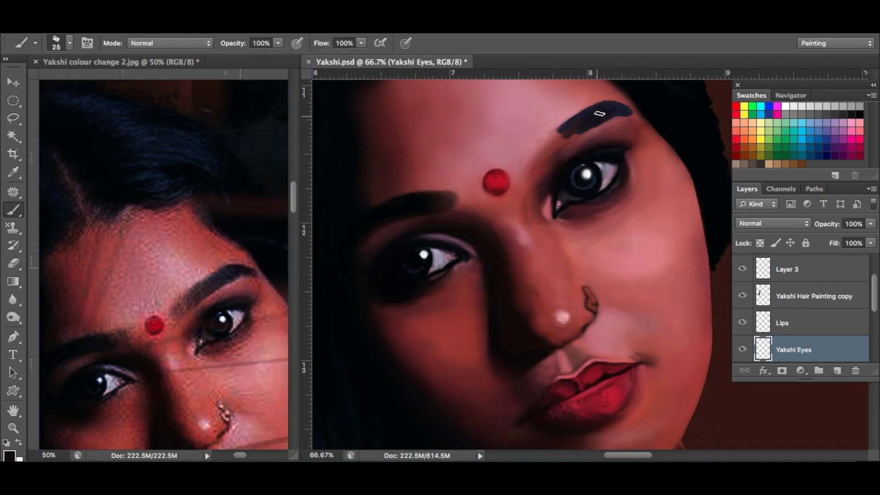
Step: At 16% opacity, cover the eyebrow's bluish tint and fill in the right eyebrow's inner end
left_click_drag(277, 43, 225, 62)
mouse_move(527, 171)
left_mouse_down()
mouse_move(543, 141)
mouse_move(556, 142)
left_mouse_up()
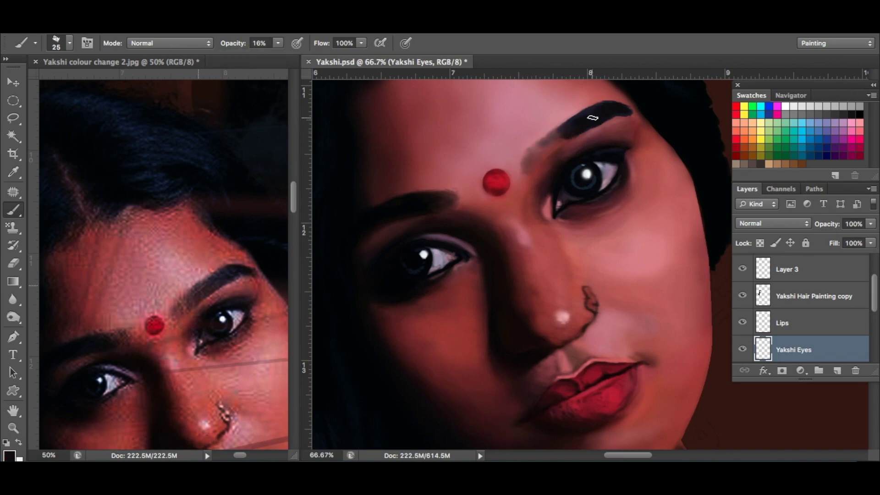
left_click_drag(278, 43, 275, 60)
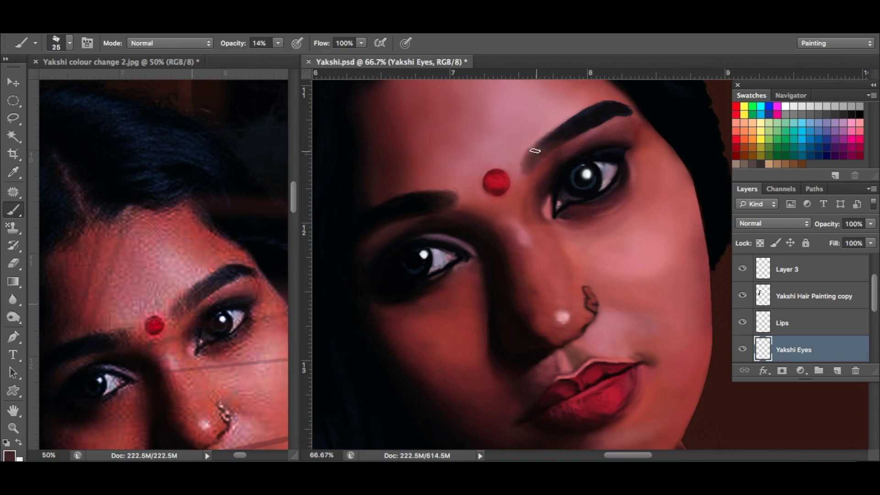
left_click_drag(540, 174, 557, 140)
left_click(204, 290, "alt")
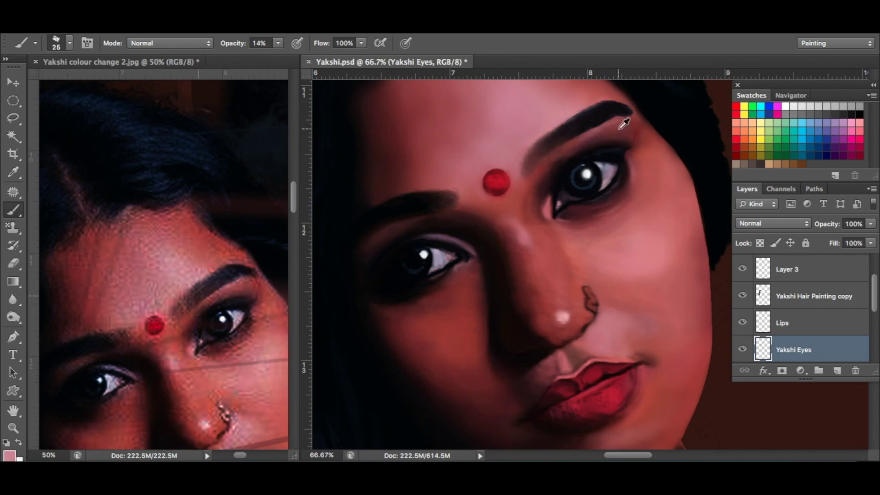
left_click(238, 296, "alt")
key("0")
key("5")
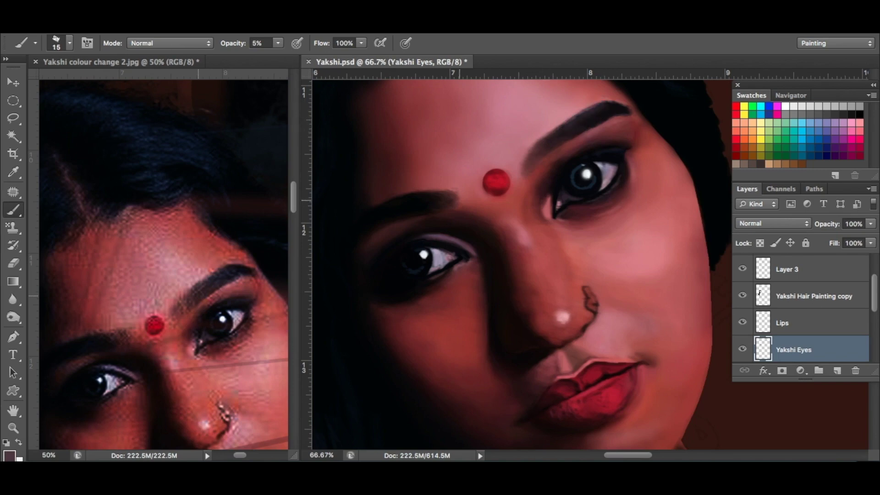
left_click(518, 171, "alt")
Step: On the Yakshi Hair Painting copy layer, set 8% opacity, a tiny brush, and sample eyebrow reds
left_click(738, 296)
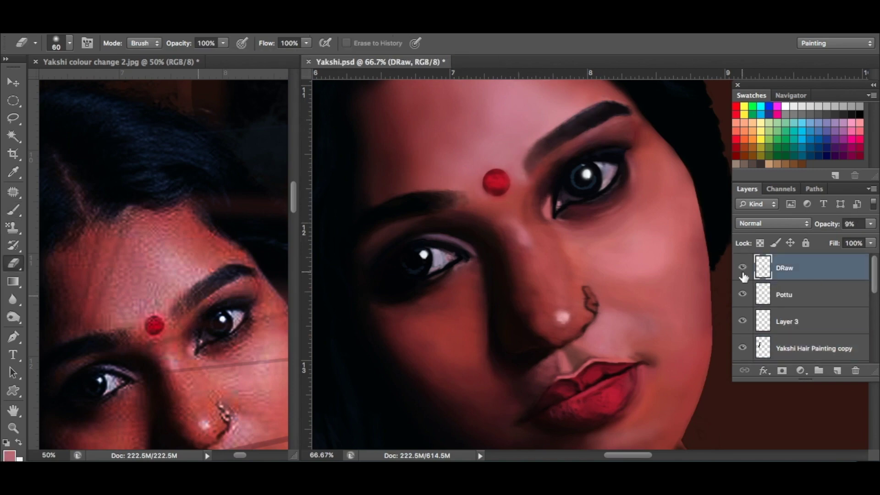
key("0")
key("8")
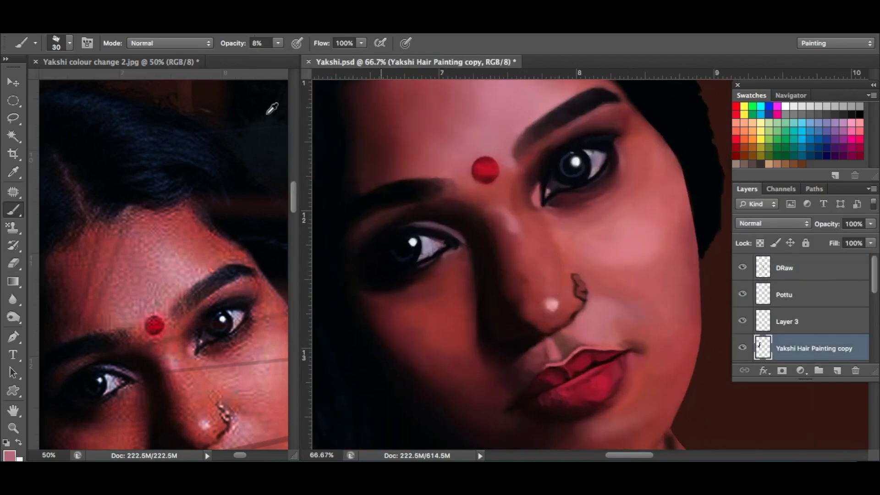
key("bracketright")
key("bracketright")
left_click(524, 138, "alt")
left_click(559, 123, "alt")
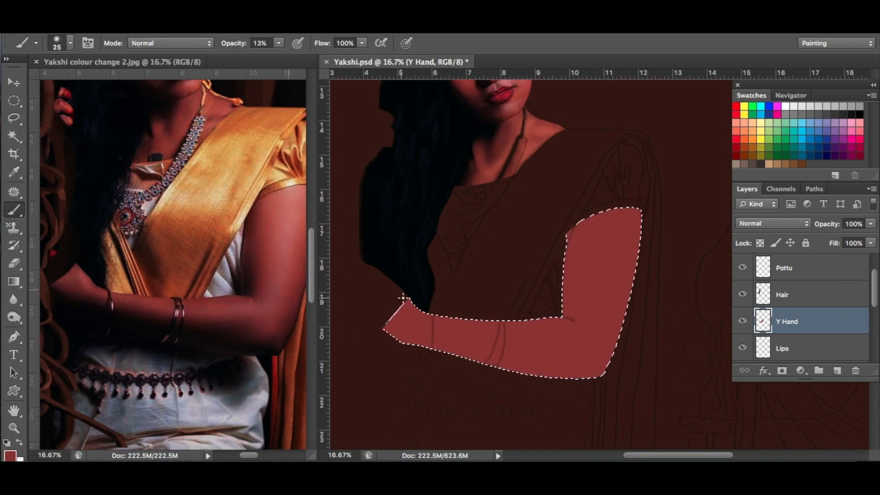
Step: Paint black shading along the forearm and elbow at full opacity, redoing an overlong stroke
key("d")
key("bracketright")
key("bracketright")
key("bracketright")
key("bracketright")
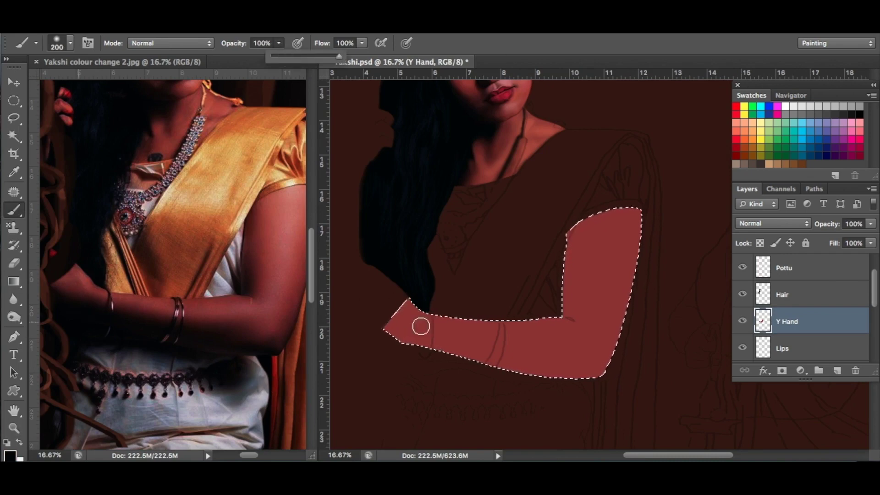
key("0")
mouse_move(397, 339)
left_mouse_down()
mouse_move(401, 327)
mouse_move(463, 353)
mouse_move(483, 343)
mouse_move(394, 329)
mouse_move(559, 353)
mouse_move(609, 379)
mouse_move(507, 388)
left_mouse_up()
key("ctrl+z")
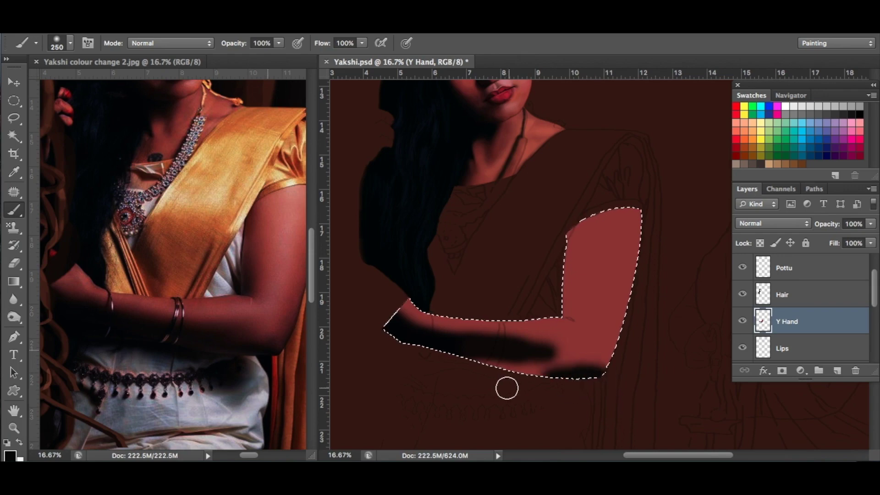
left_click_drag(599, 364, 602, 361)
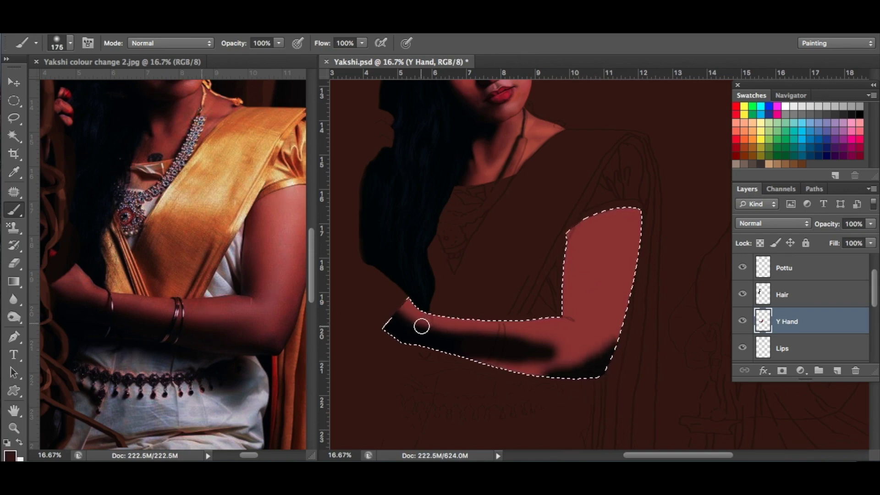
left_click_drag(421, 326, 568, 345)
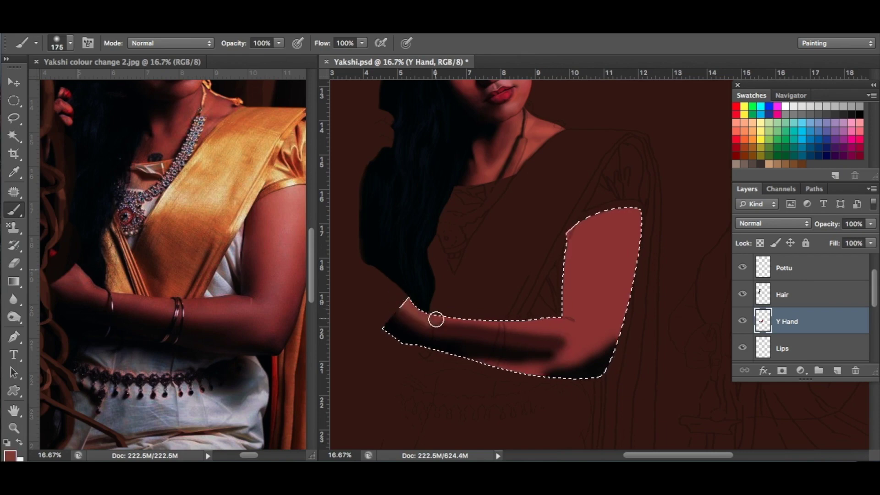
Step: Soften the elbow shading with reference skin tones and add a darker band along the mid-forearm
left_click(130, 300)
left_click(475, 318)
left_click(196, 298, "alt")
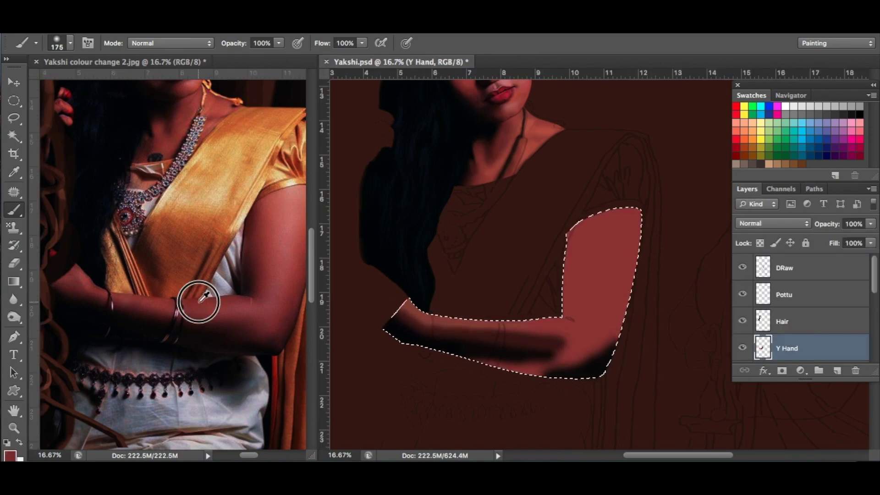
left_click_drag(566, 338, 463, 330)
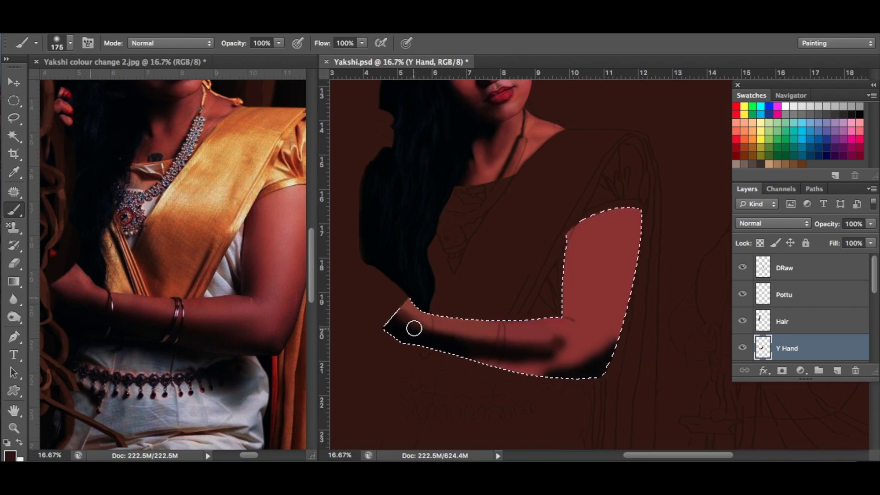
mouse_move(440, 341)
left_mouse_down()
mouse_move(561, 343)
mouse_move(548, 369)
mouse_move(591, 361)
mouse_move(579, 367)
left_mouse_up()
left_click(257, 339, "alt")
left_click(246, 331, "alt")
left_click(612, 321, "alt")
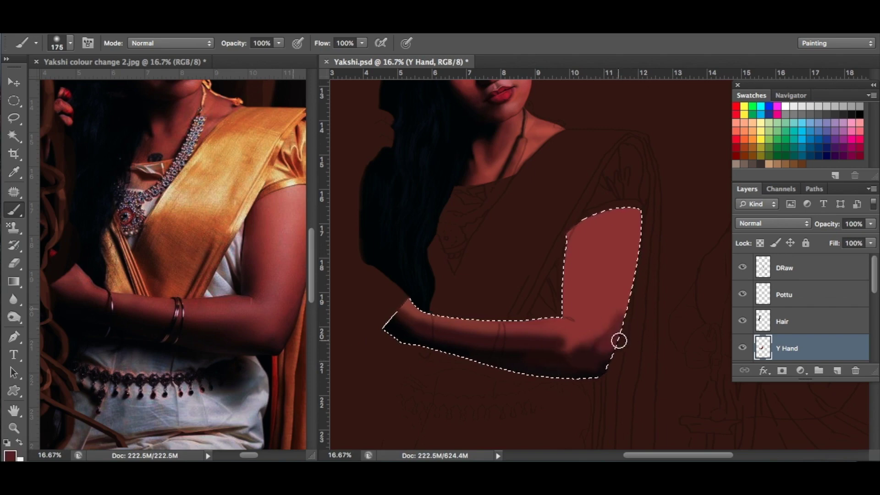
scroll(280, 253, "right", 2)
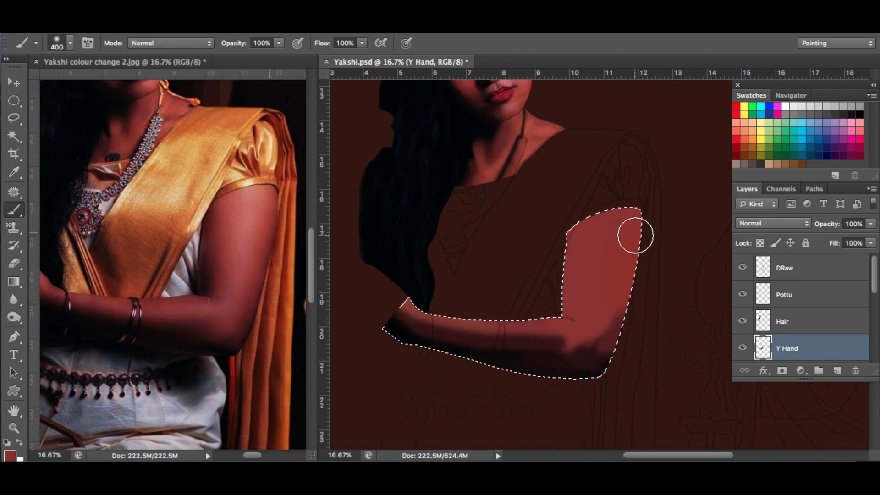
Step: Paint a pink highlight on the upper arm and shade along its inner edge using sampled tones
left_click(257, 186, "alt")
mouse_move(603, 236)
left_mouse_down()
mouse_move(591, 284)
mouse_move(612, 287)
left_mouse_up()
left_click(266, 220, "alt")
left_click_drag(627, 227, 620, 318)
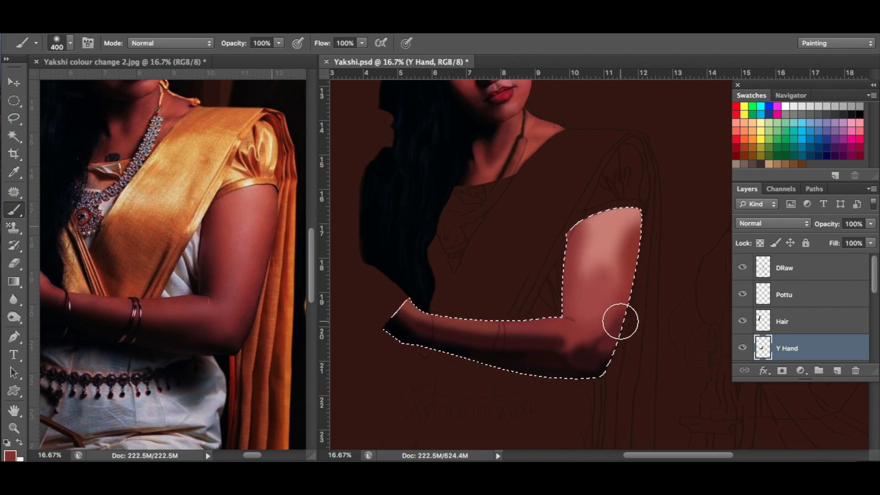
left_click_drag(574, 252, 551, 309)
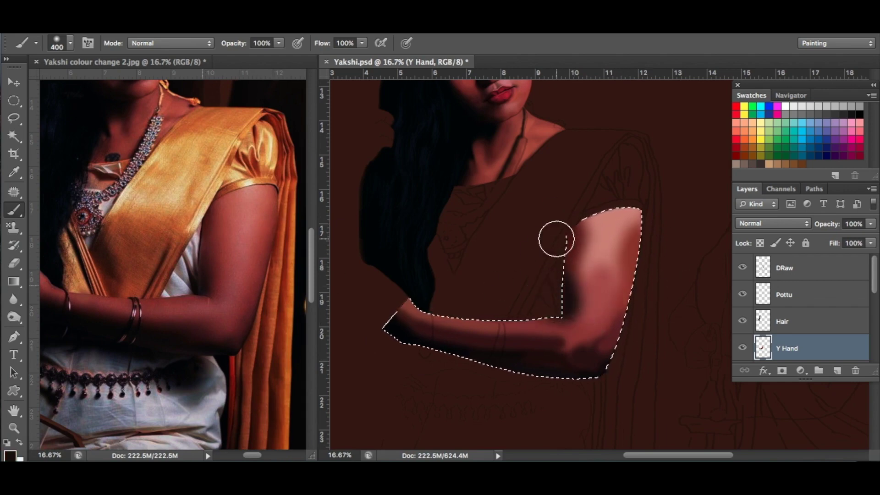
Step: Deepen the inner-arm and elbow shading, then glaze the upper arm at about 19% opacity
left_click(240, 277, "alt")
mouse_move(625, 298)
left_mouse_down()
mouse_move(559, 311)
mouse_move(589, 308)
left_mouse_up()
left_click(228, 267, "alt")
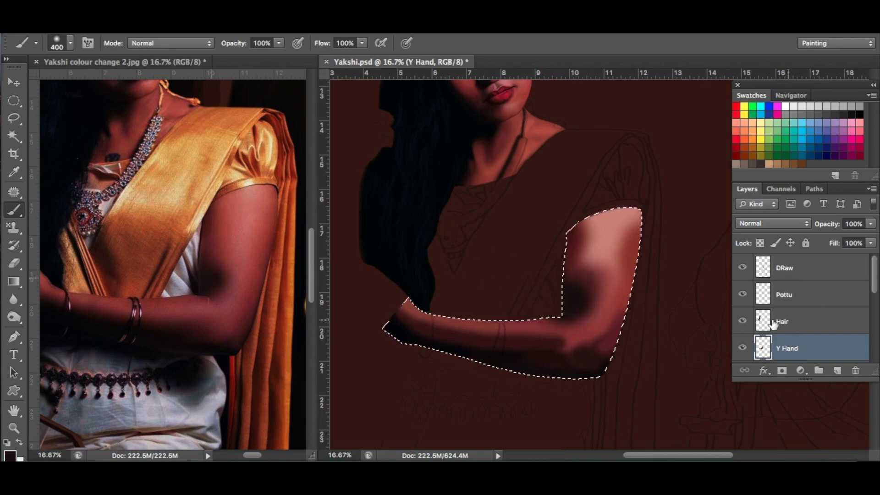
left_click(225, 214, "alt")
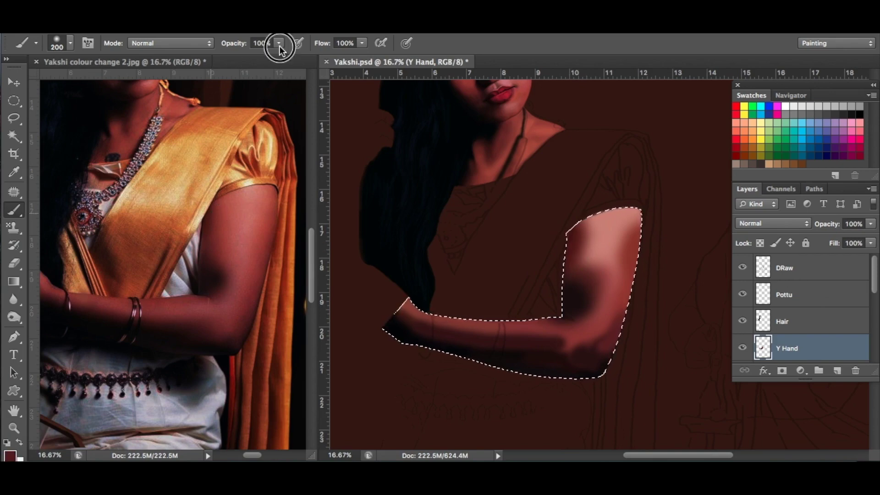
left_click_drag(278, 43, 226, 53)
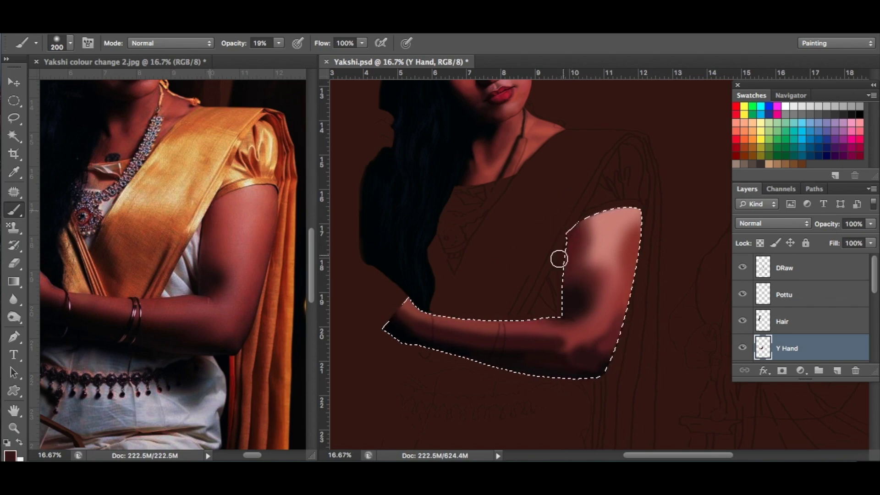
left_click(259, 229, "alt")
left_click(278, 43)
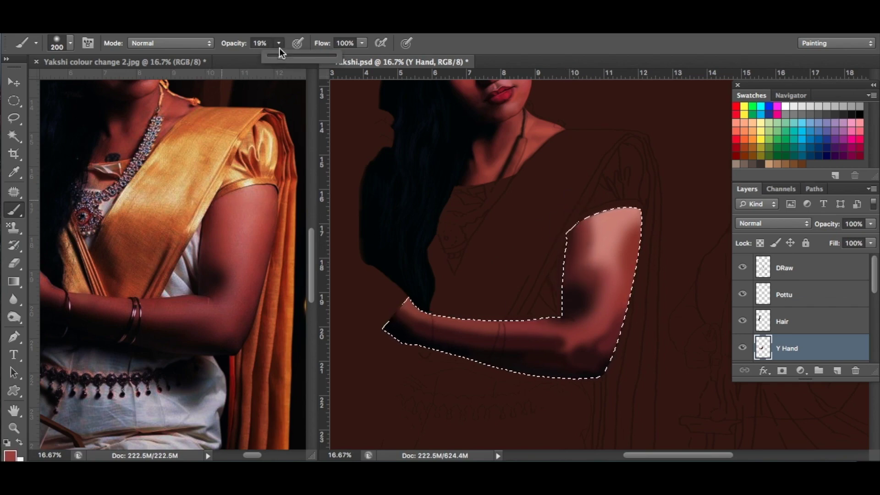
mouse_move(593, 232)
left_mouse_down()
mouse_move(589, 290)
mouse_move(583, 280)
mouse_move(606, 226)
left_mouse_up()
left_click(224, 248, "alt")
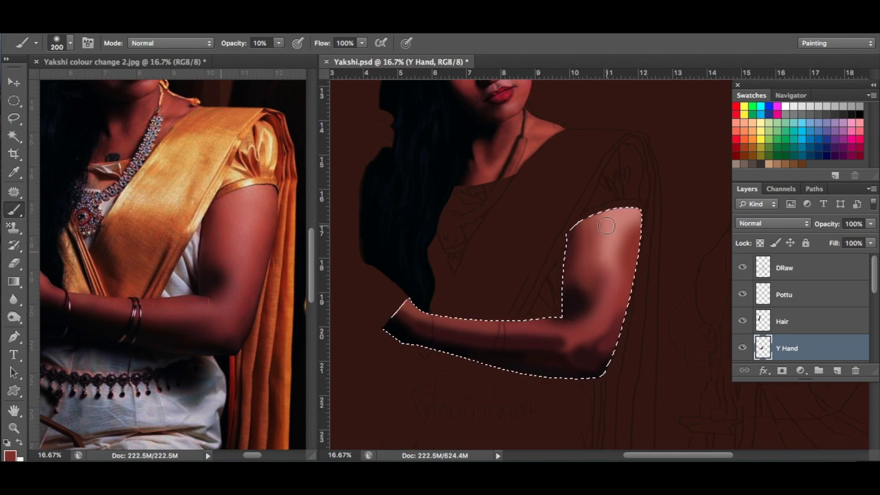
Step: Glaze reference-sampled skin tones over the upper arm, lightening then darkening the elbow
left_click(247, 236, "alt")
mouse_move(617, 273)
left_mouse_down()
mouse_move(597, 284)
mouse_move(572, 251)
mouse_move(598, 287)
left_mouse_up()
left_click(229, 262, "alt")
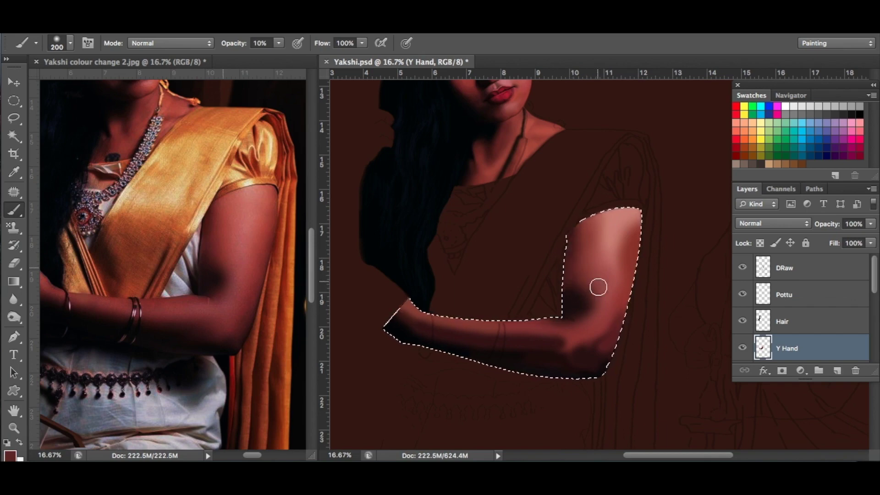
left_click(215, 291, "alt")
left_click(253, 279, "alt")
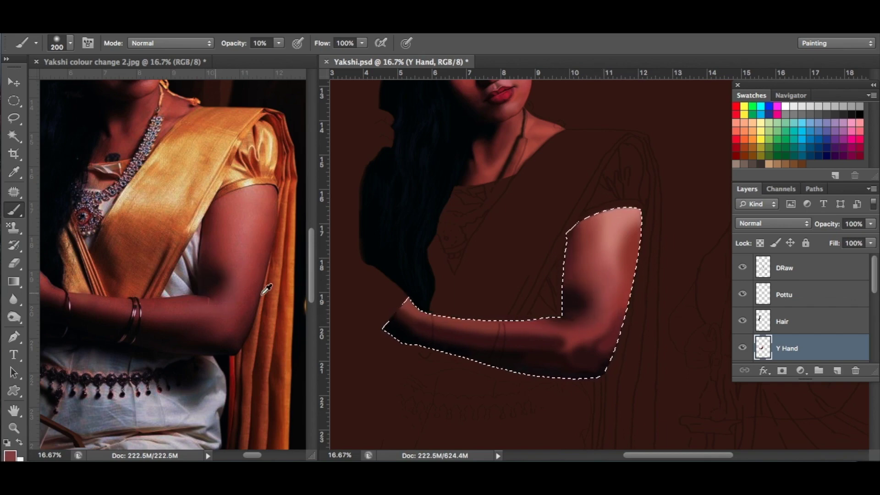
mouse_move(591, 337)
left_mouse_down()
mouse_move(583, 349)
mouse_move(547, 352)
mouse_move(581, 356)
left_mouse_up()
left_click(203, 329, "alt")
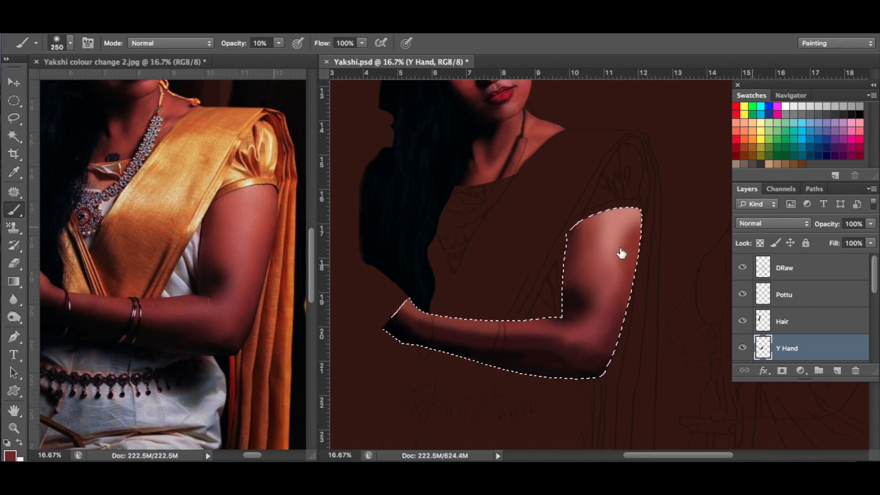
Step: Repaint the shoulder with lighter and darker sampled tones, shading the upper arm's outer and inner edges
left_click(282, 183, "alt")
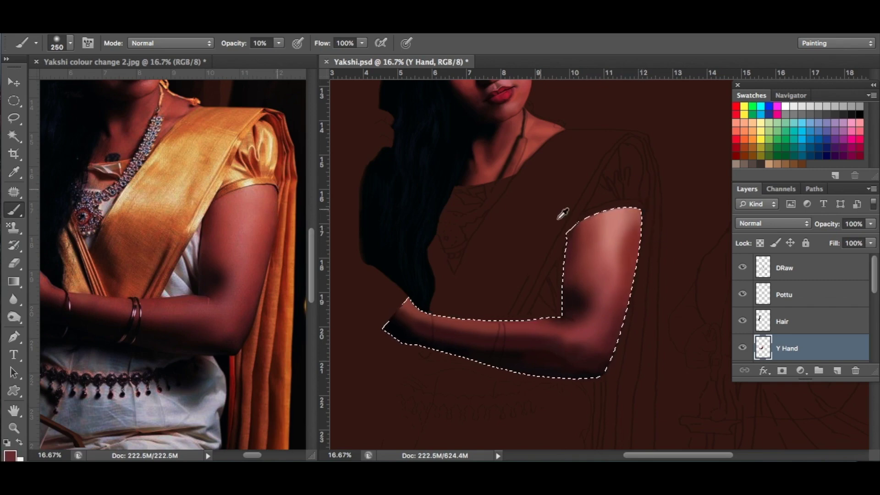
mouse_move(628, 196)
left_mouse_down()
mouse_move(619, 262)
mouse_move(623, 208)
left_mouse_up()
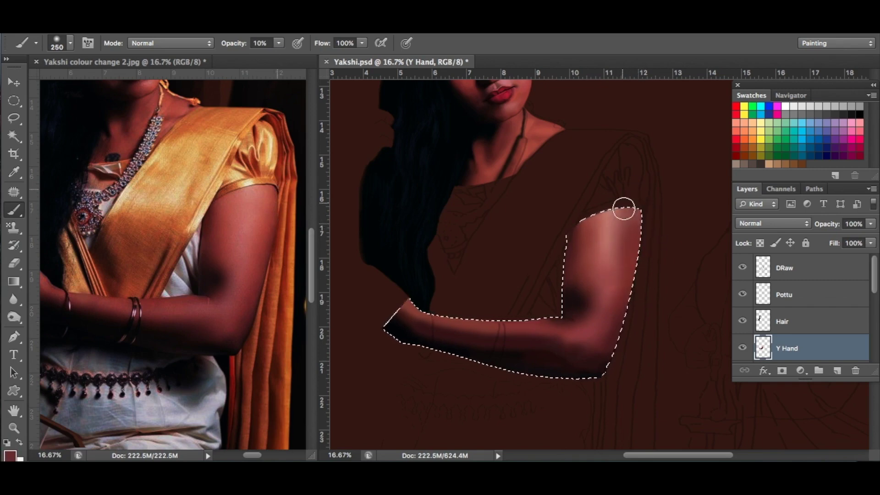
left_click(279, 216, "alt")
left_click_drag(625, 242, 653, 288)
left_click(282, 266, "alt")
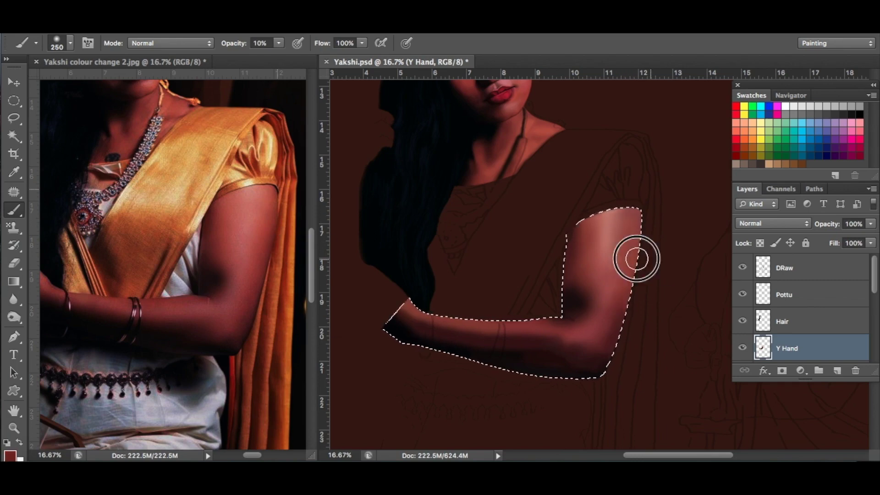
left_click_drag(638, 255, 638, 230)
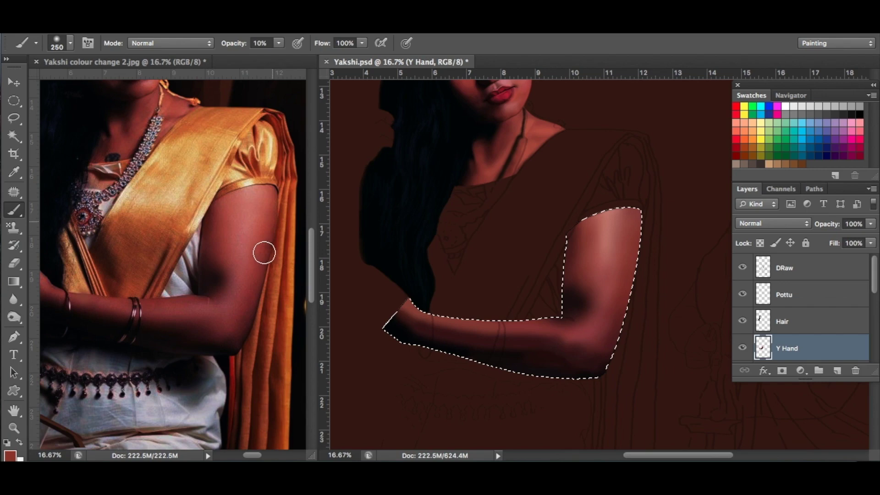
left_click(215, 260, "alt")
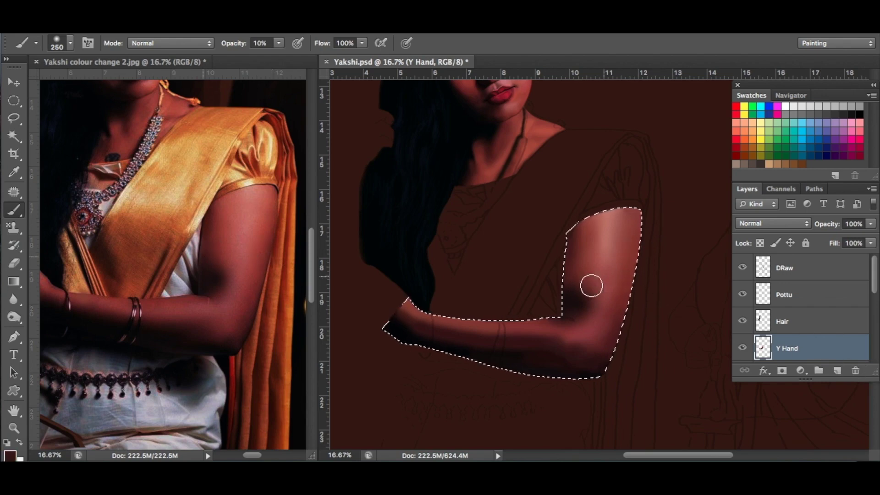
mouse_move(577, 292)
left_mouse_down()
mouse_move(576, 237)
mouse_move(564, 237)
mouse_move(589, 291)
mouse_move(583, 301)
left_mouse_up()
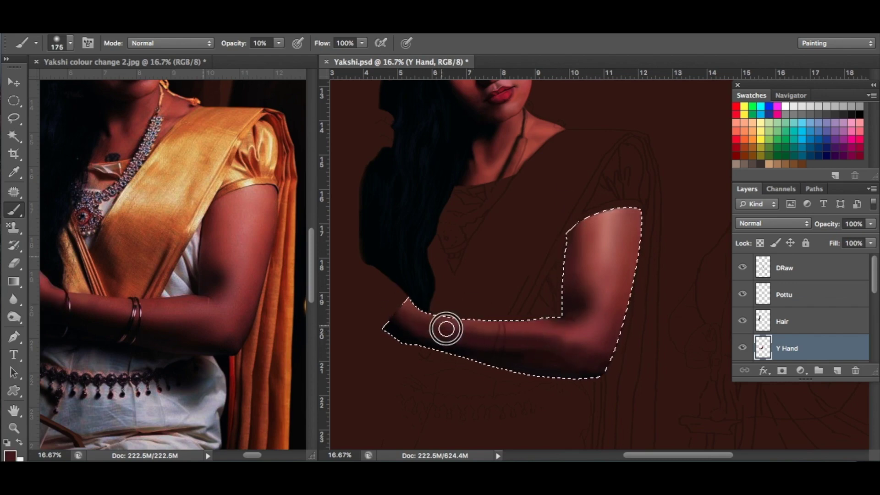
Step: Add faint shading along the forearm and darken the underside of the elbow
left_click_drag(446, 328, 459, 332)
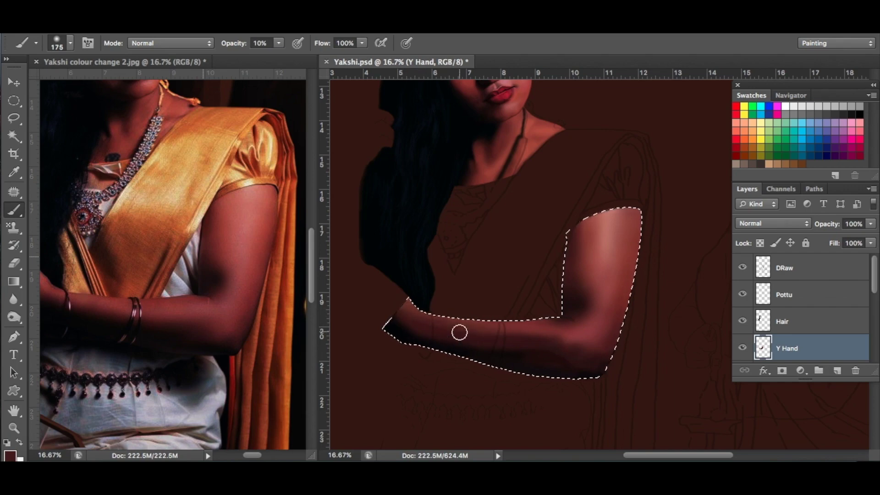
left_click(186, 308, "alt")
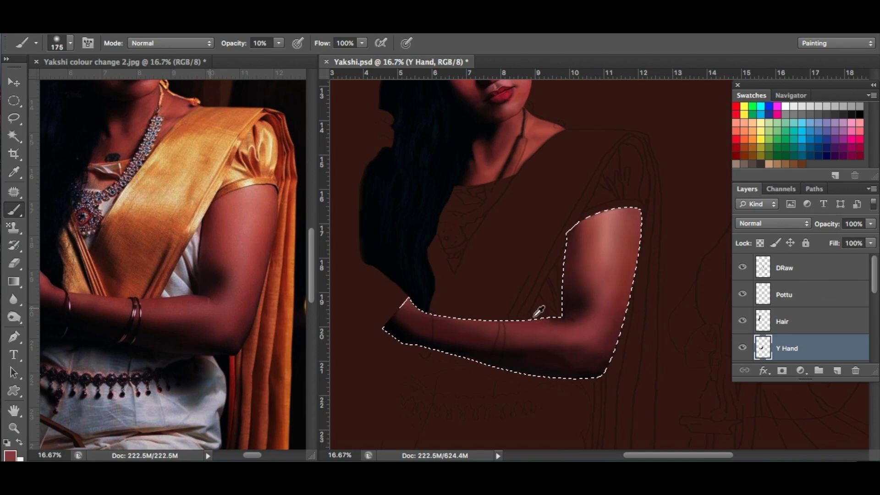
left_click_drag(544, 315, 523, 314)
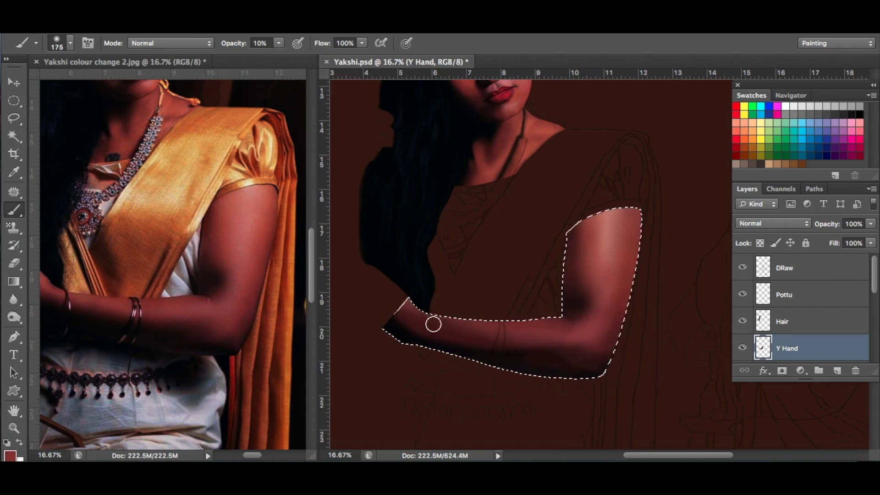
left_click(454, 321)
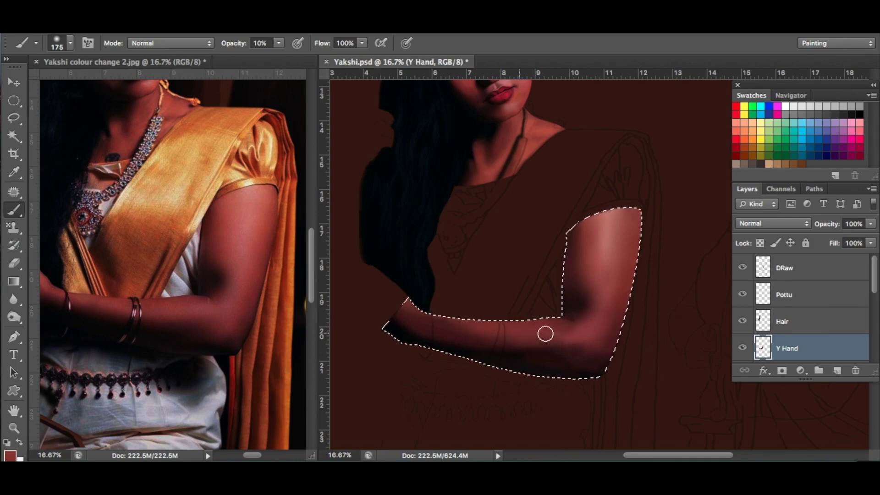
left_click(587, 330)
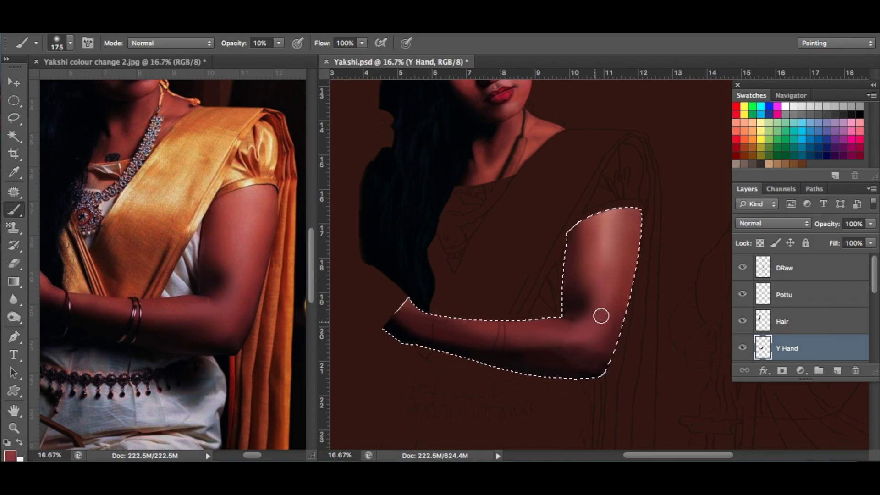
left_click_drag(601, 316, 581, 350)
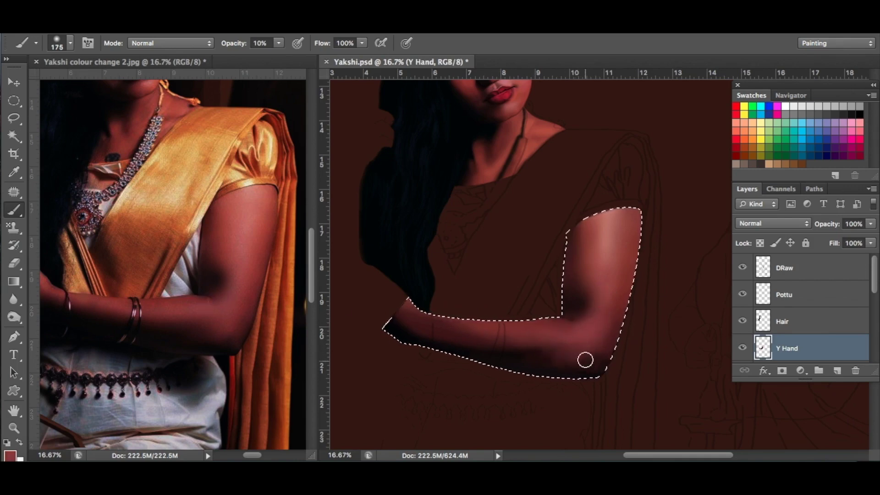
Step: Darken the forearm's lower edge near the elbow with a dark maroon shadow tone
left_click(596, 363, "alt")
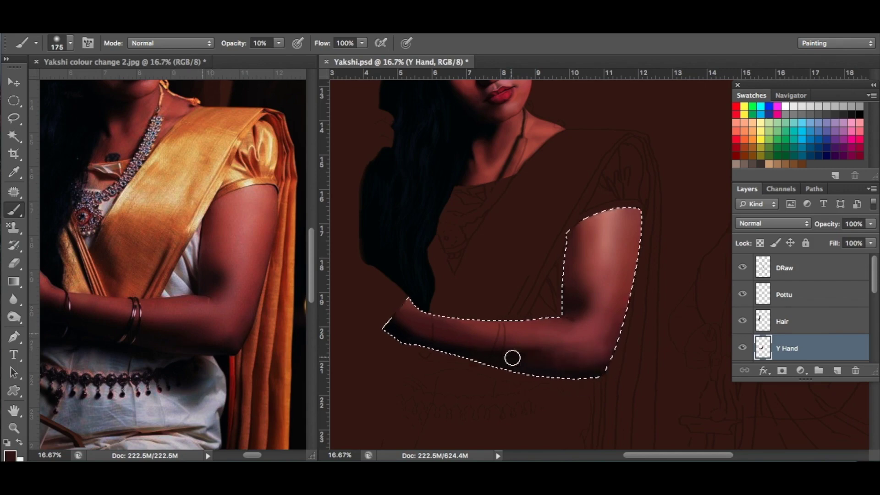
left_click(173, 334, "alt")
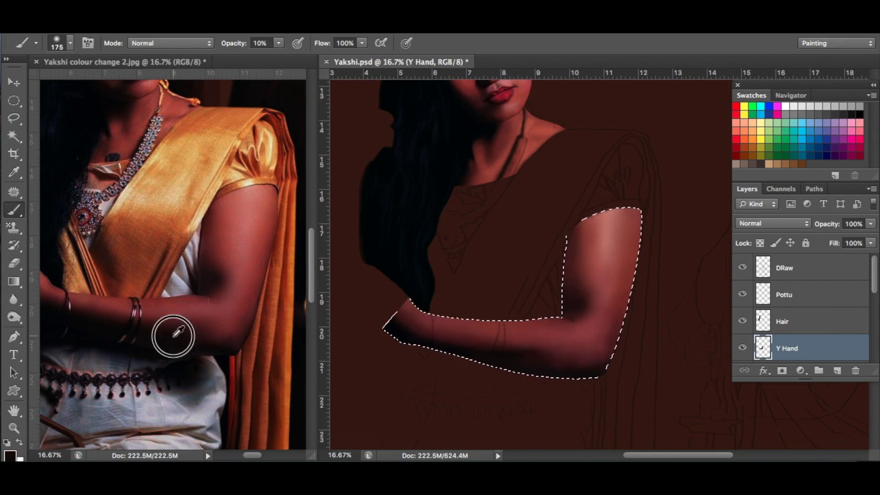
left_click(613, 359, "alt")
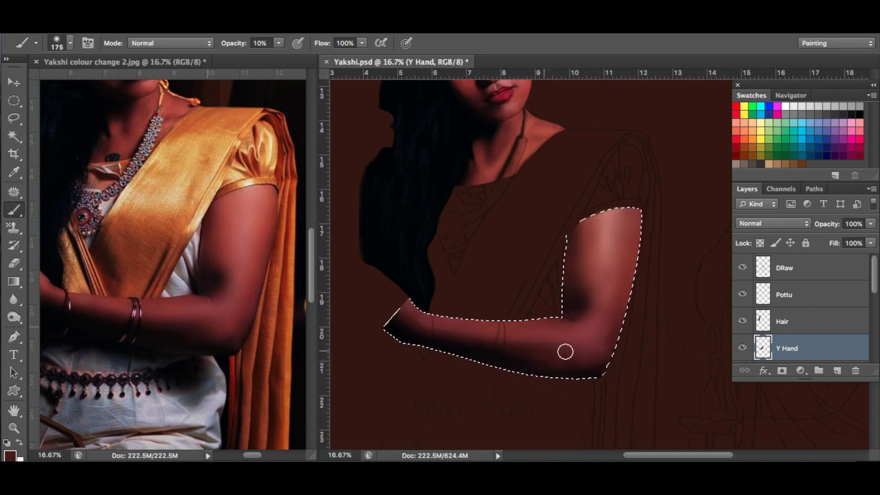
left_click(540, 363, "alt")
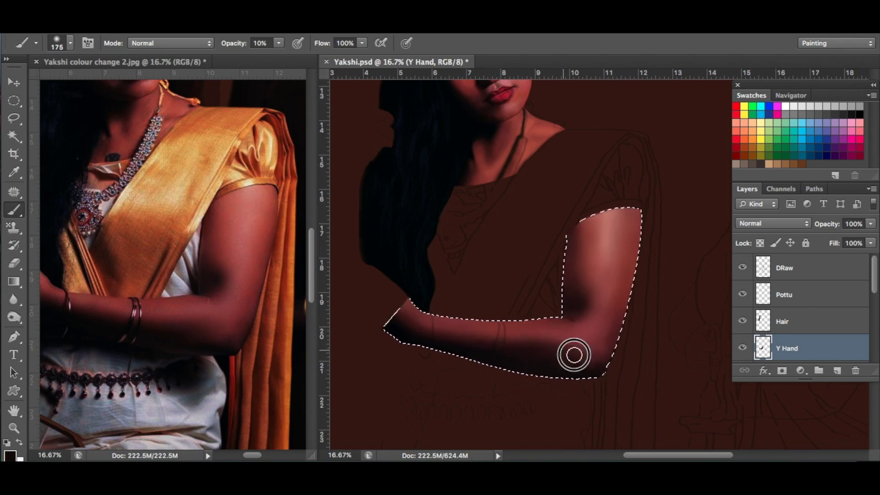
left_click_drag(572, 355, 602, 364)
key("bracketright")
key("bracketright")
key("bracketright")
scroll(84, 268, "left", 3)
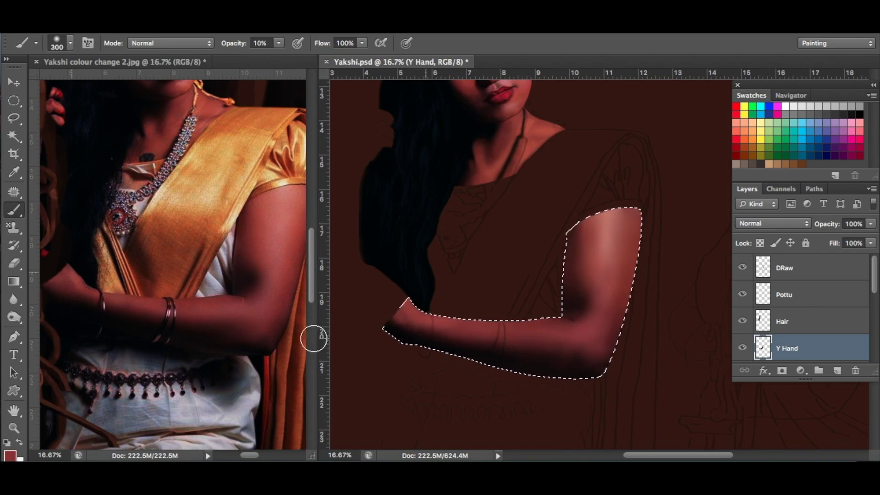
left_click(531, 365, "alt")
key("1")
key("1")
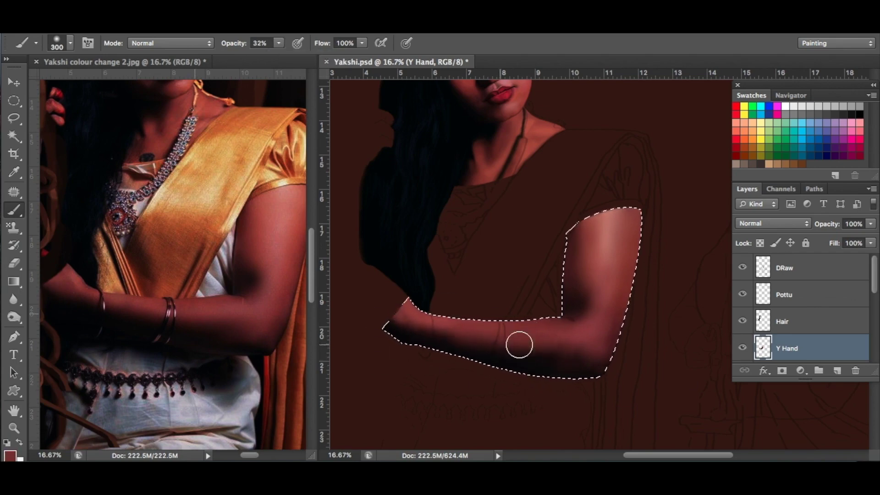
Step: Sample further reddish and darker skin tones with a smaller brush at about 11% opacity
left_click(520, 344, "alt")
key("bracketleft")
key("bracketleft")
key("bracketleft")
left_click(254, 251, "alt")
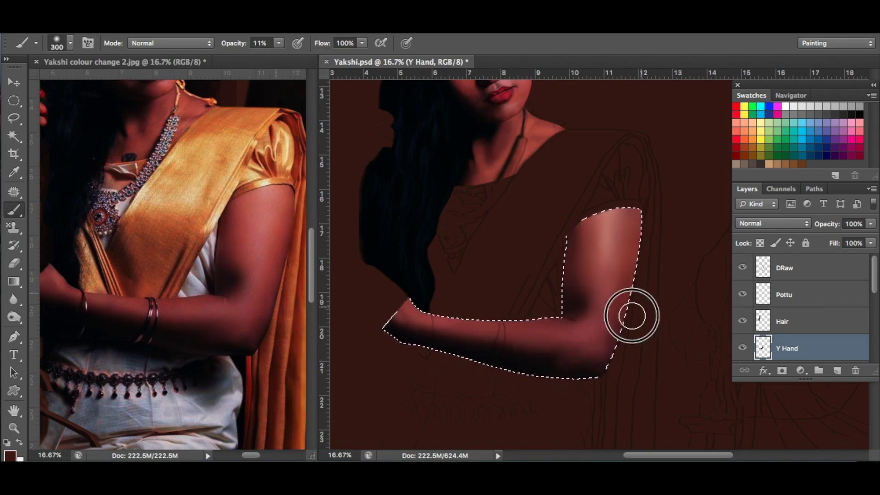
key("bracketleft")
key("bracketleft")
key("bracketleft")
left_click(587, 371, "alt")
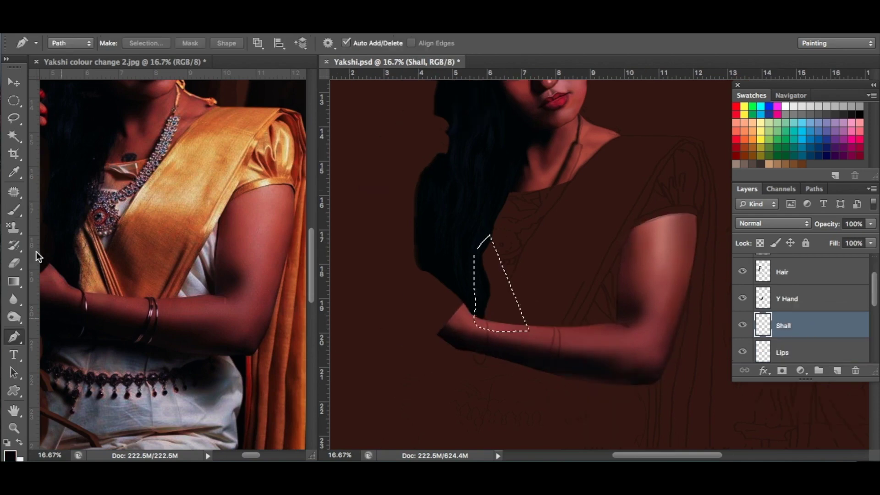
Step: Fill the triangular shawl-fold area with orange on a new layer, brush at about half opacity
left_click(95, 238, "alt")
key("alt+BackSpace")
key("5")
key("2")
key("bracketleft")
key("bracketleft")
Step: Paint dark red-brown diagonal fold lines across the orange triangle
mouse_move(490, 242)
left_mouse_down()
mouse_move(511, 305)
mouse_move(527, 310)
left_mouse_up()
left_click(528, 311, "alt")
key("bracketleft")
key("bracketleft")
key("bracketleft")
left_click_drag(490, 240, 523, 321)
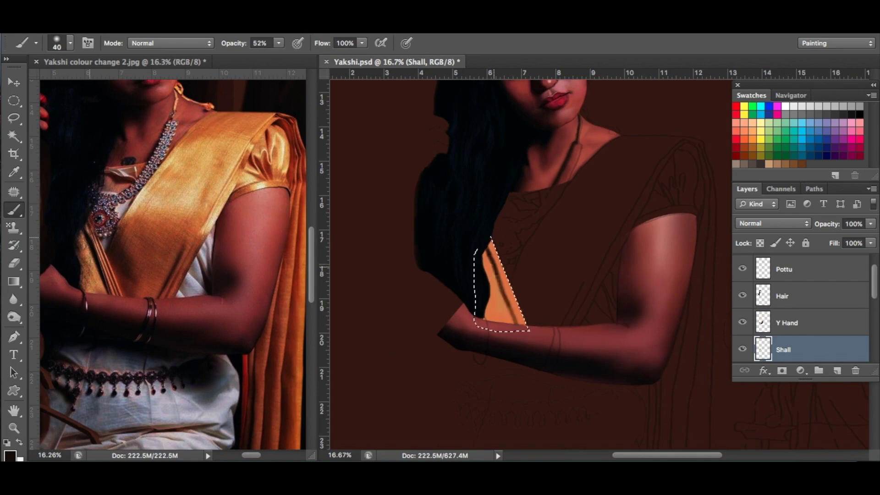
left_click_drag(493, 247, 507, 286)
key("ctrl+equal")
key("ctrl+equal")
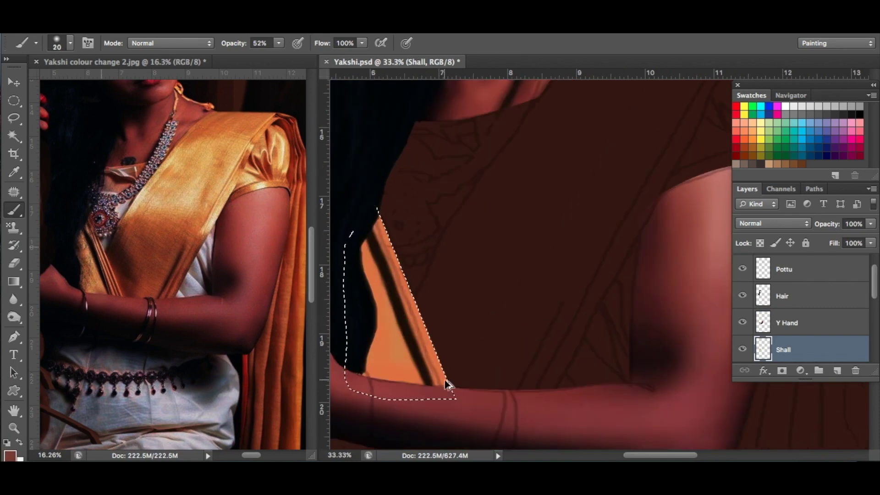
key("bracketright")
key("bracketright")
key("bracketright")
mouse_move(380, 219)
left_mouse_down()
mouse_move(403, 284)
mouse_move(363, 240)
mouse_move(367, 376)
left_mouse_up()
Step: Add salmon-red light strokes and right-edge shading to the fold, then deselect
left_click(432, 387, "alt")
key("bracketleft")
key("bracketleft")
key("bracketleft")
mouse_move(435, 383)
left_mouse_down()
mouse_move(373, 212)
mouse_move(409, 326)
mouse_move(390, 257)
left_mouse_up()
key("bracketleft")
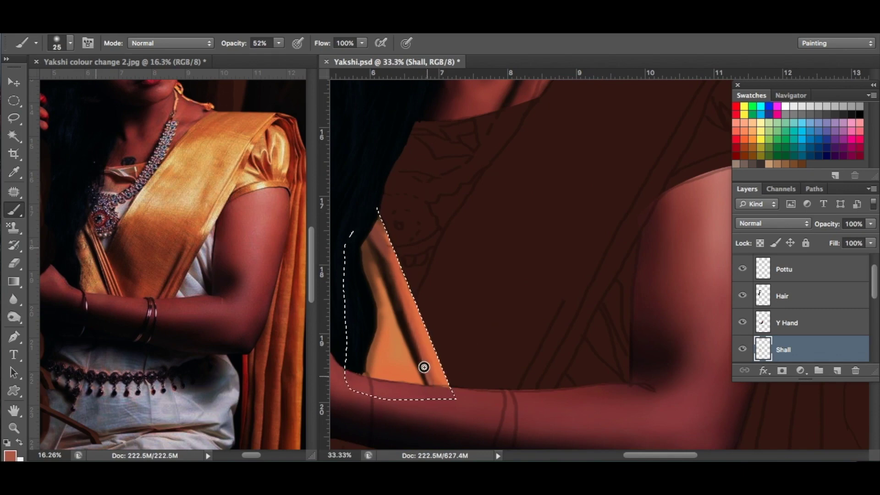
left_click_drag(422, 365, 433, 349)
key("ctrl+d")
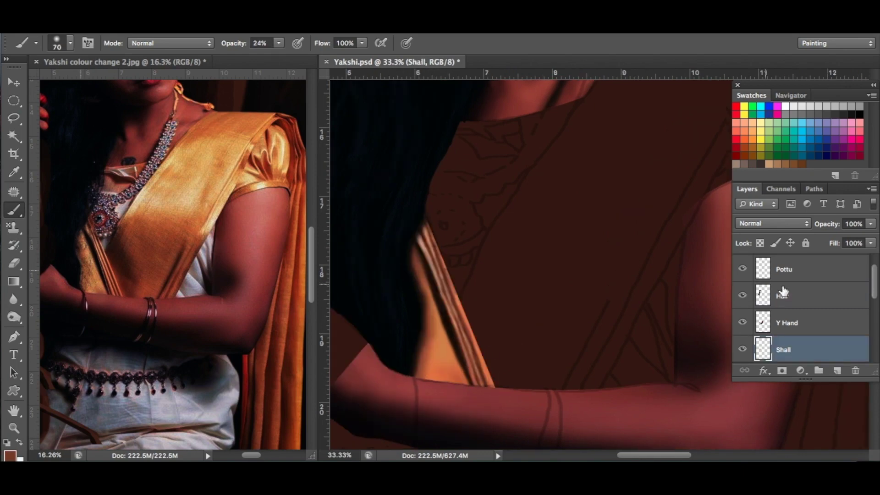
Step: Repaint the hair edge over the fold on the Hair layer
left_click(781, 295)
mouse_move(412, 367)
left_mouse_down()
mouse_move(427, 235)
mouse_move(423, 247)
left_mouse_up()
key("bracketleft")
key("bracketleft")
left_click(417, 232, "alt")
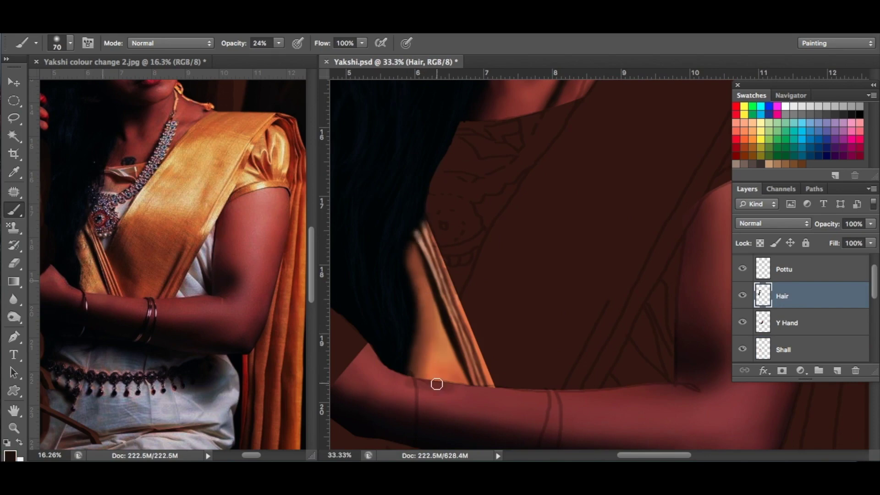
Step: Load the Shall fold as a selection and paint further strokes inside it
left_click(763, 349, "ctrl")
left_click(802, 349)
key("bracketright")
key("bracketright")
left_click_drag(426, 367, 454, 375)
key("d")
key("bracketleft")
key("bracketleft")
key("bracketleft")
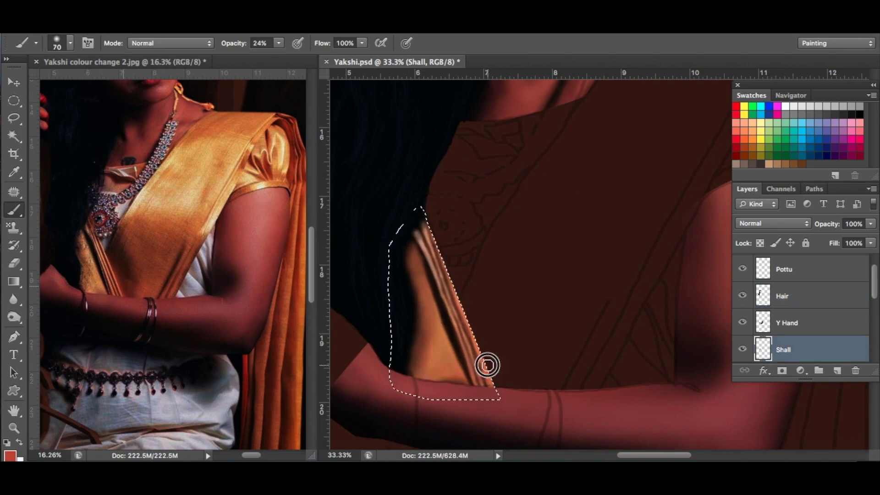
key("bracketleft")
key("bracketleft")
key("bracketleft")
Step: Zoom out and load the Main Shall shape as a selection on the Main Shall layer
key("bracketleft")
key("bracketleft")
key("bracketleft")
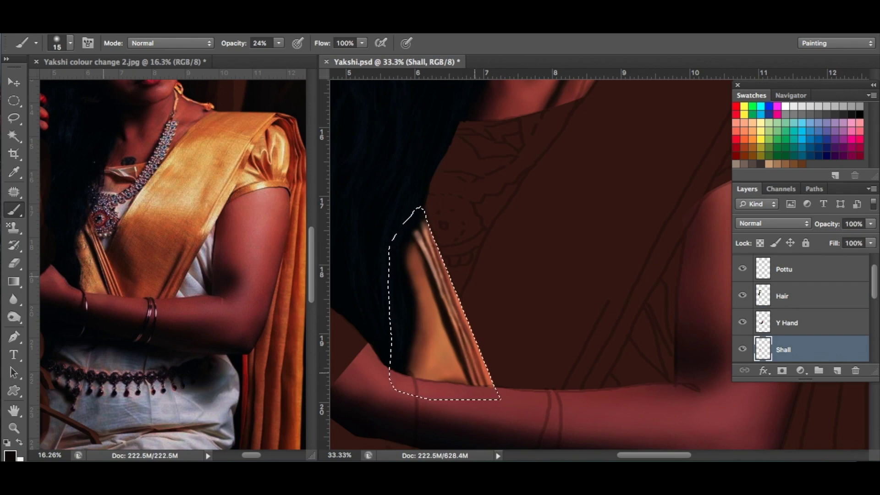
key("ctrl+minus")
key("ctrl+minus")
left_click(762, 342, "ctrl")
left_click(801, 342)
key("bracketright")
key("bracketright")
key("bracketright")
key("bracketleft")
key("bracketleft")
key("bracketleft")
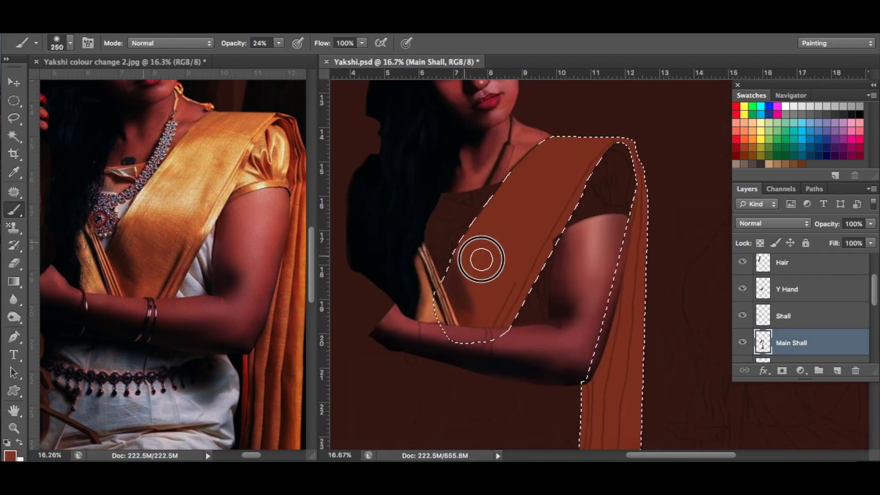
Step: Shade the shawl with darker strokes of sampled red-orange and dark brown
key("bracketleft")
key("bracketleft")
mouse_move(518, 320)
left_mouse_down()
mouse_move(495, 292)
mouse_move(504, 302)
left_mouse_up()
key("bracketleft")
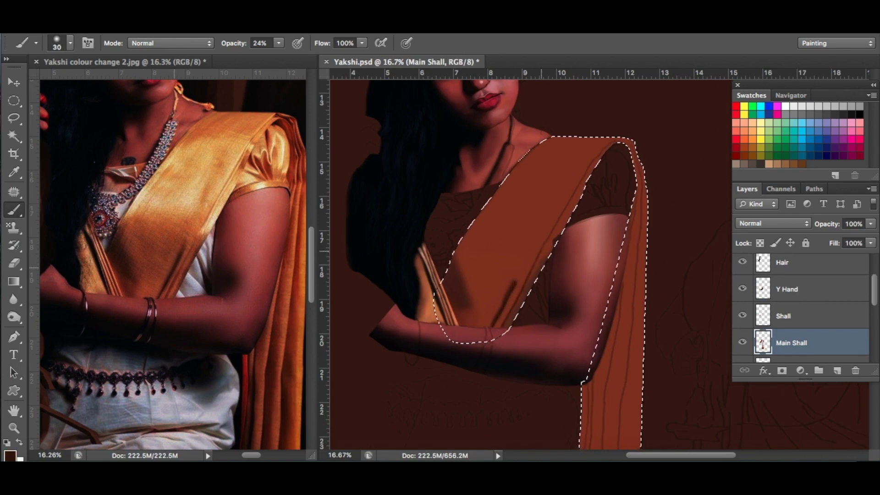
left_click(168, 290, "alt")
key("bracketright")
key("bracketright")
key("bracketright")
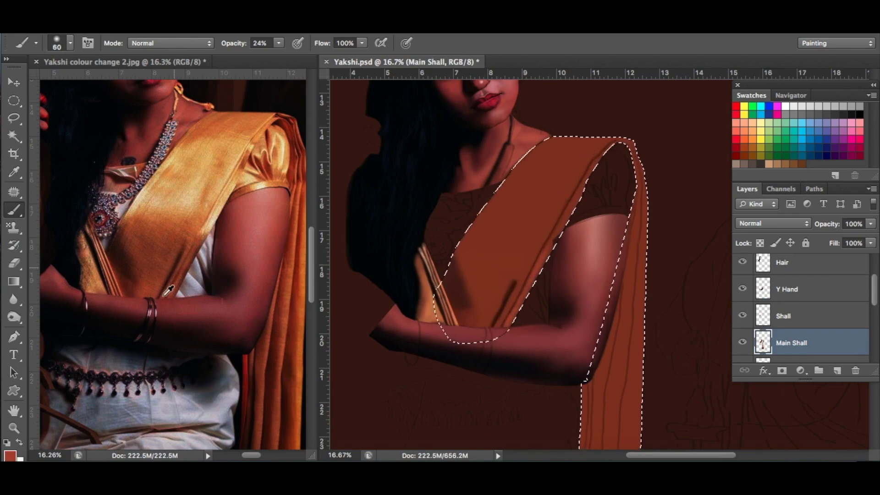
left_click(195, 271, "alt")
left_click_drag(509, 283, 486, 298)
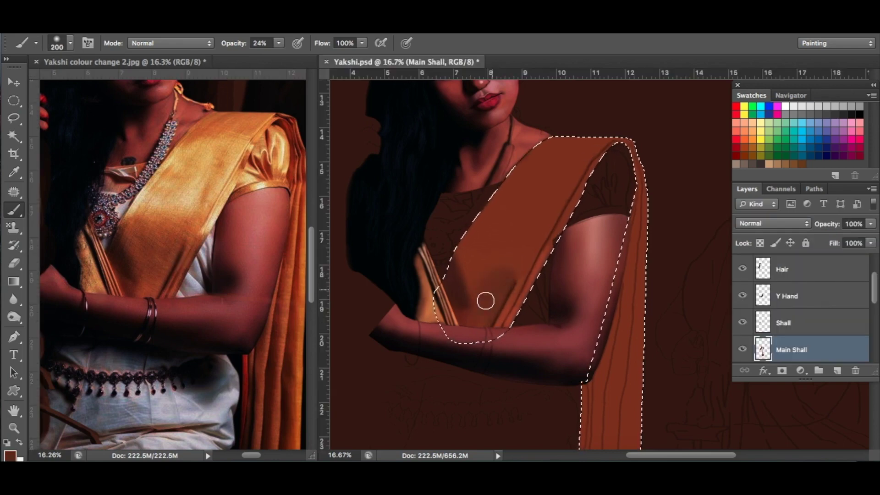
key("bracketleft")
Step: Wash broad orange strokes over the shawl at roughly 10–22% brush opacity
left_click_drag(278, 42, 257, 53)
key("bracketright")
key("bracketright")
key("bracketright")
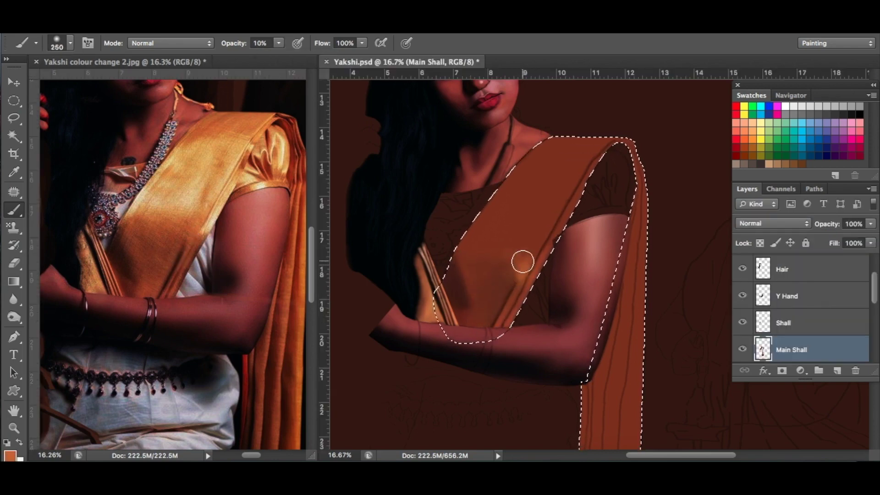
mouse_move(520, 260)
left_mouse_down()
mouse_move(545, 173)
mouse_move(457, 227)
left_mouse_up()
key("2")
key("2")
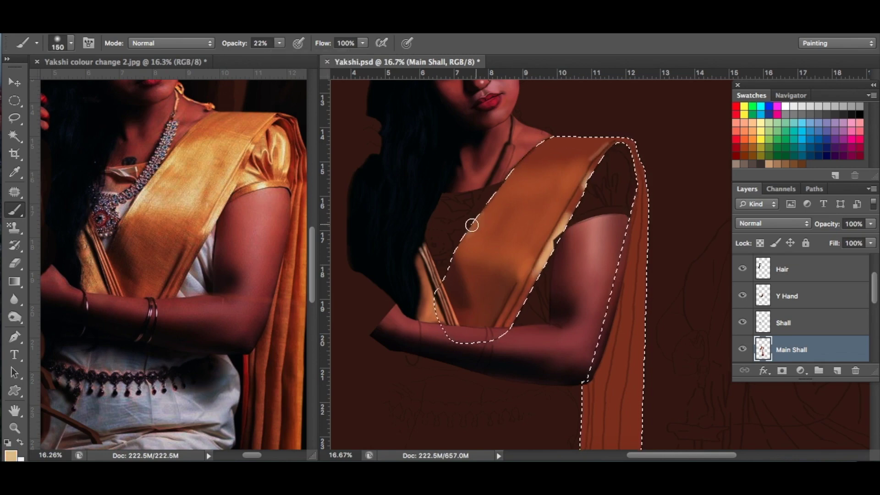
mouse_move(468, 243)
left_mouse_down()
mouse_move(526, 240)
mouse_move(541, 206)
mouse_move(532, 220)
mouse_move(521, 164)
mouse_move(589, 147)
left_mouse_up()
Step: Lighten the shawl with a large brush of reference-sampled beige highlight
left_click(172, 208, "alt")
key("bracketright")
key("bracketright")
key("bracketright")
mouse_move(467, 257)
left_mouse_down()
mouse_move(518, 220)
mouse_move(540, 212)
mouse_move(527, 229)
mouse_move(545, 216)
left_mouse_up()
key("0")
key("8")
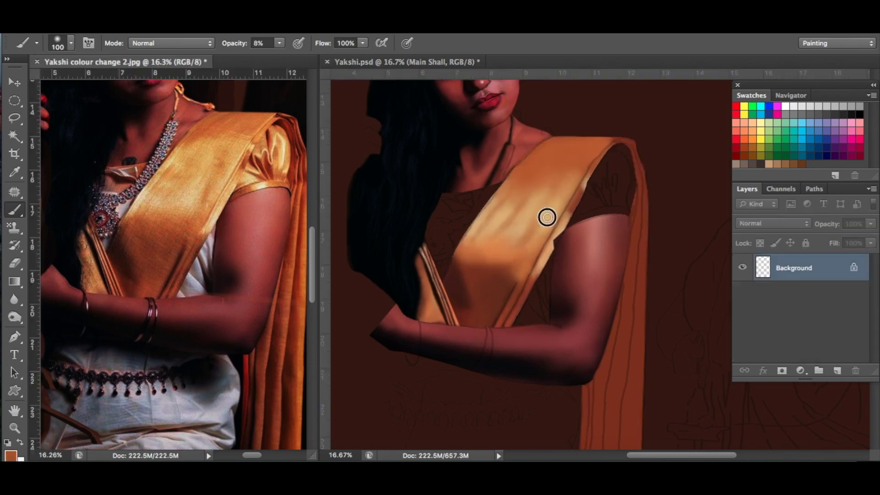
Step: Dab faint dark-brown shadow on the lower-right edge and soften the upper shawl's middle
key("bracketright")
key("bracketright")
key("bracketright")
left_click(186, 274, "alt")
left_click_drag(521, 278, 521, 252)
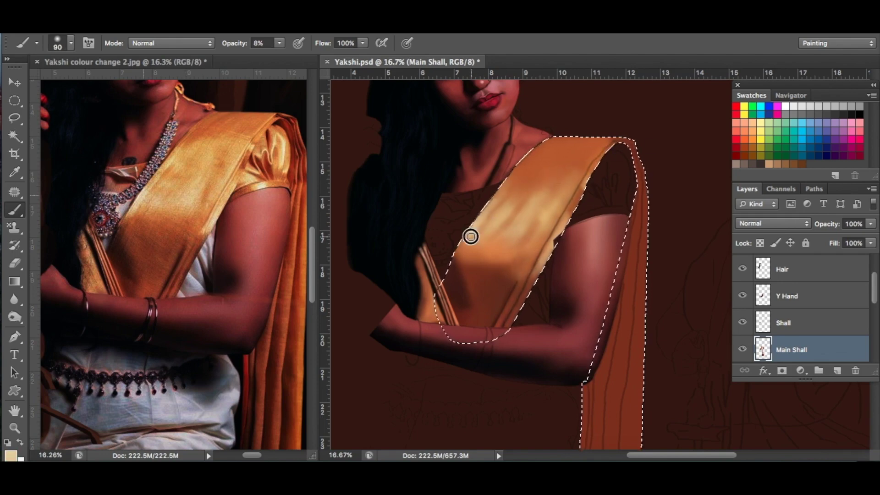
key("bracketright")
key("bracketright")
key("bracketright")
left_click_drag(526, 211, 471, 250)
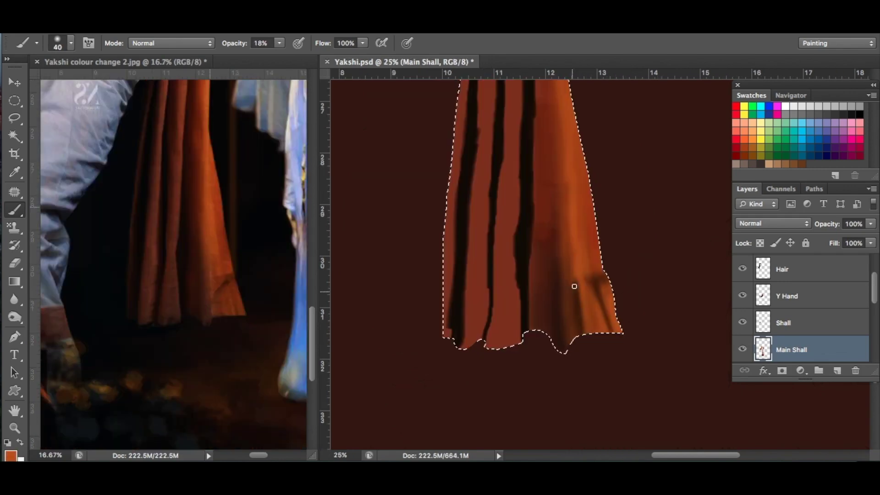
left_click(573, 289, "alt")
left_click_drag(565, 173, 550, 200)
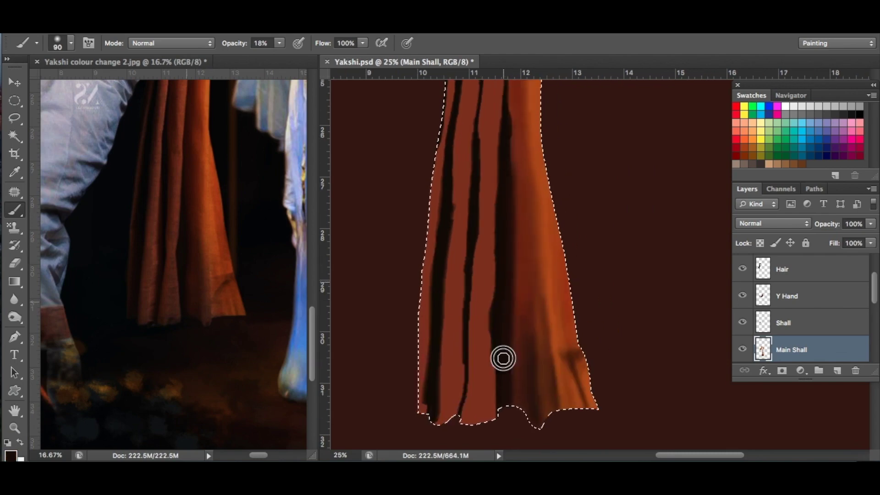
Step: Soften the hard dark streak in the lower shawl, sampling reddish and dark brown reference tones
mouse_move(502, 358)
left_mouse_down()
mouse_move(491, 297)
mouse_move(503, 410)
left_mouse_up()
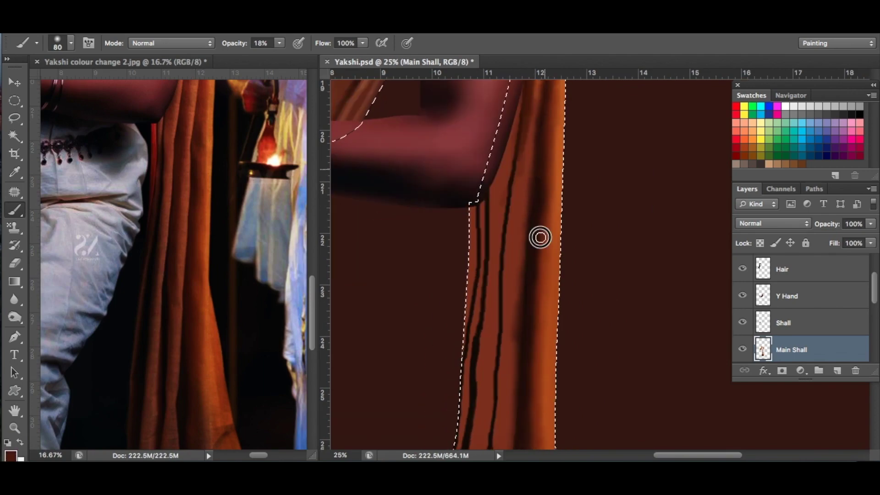
scroll(530, 173, "down", 5)
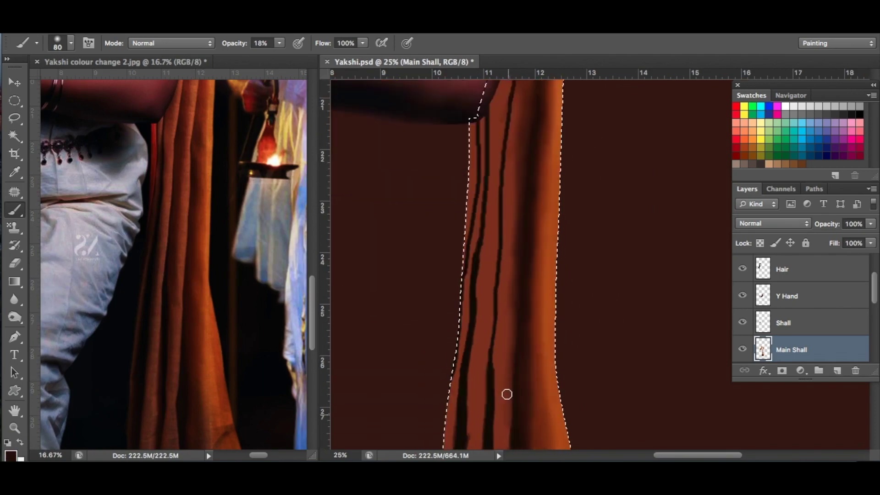
left_click(196, 171, "alt")
scroll(481, 249, "up", 10)
scroll(193, 212, "up", 5)
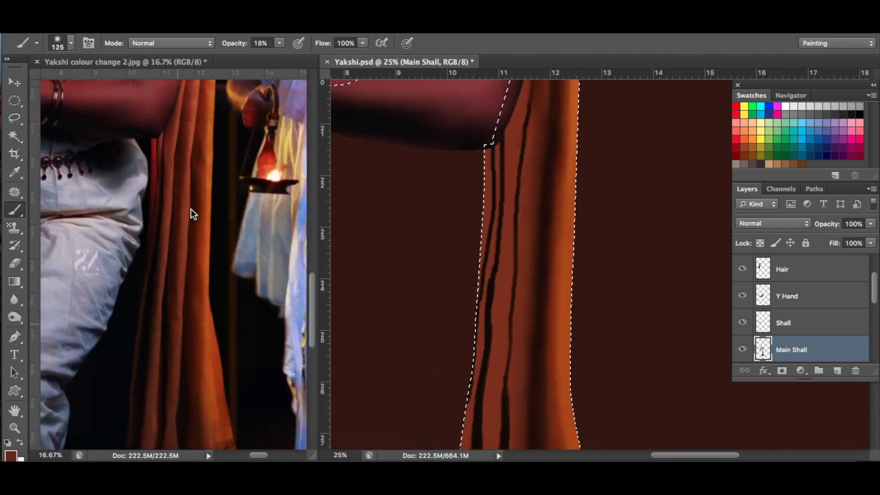
key("bracketleft")
key("bracketleft")
key("bracketleft")
scroll(463, 232, "up", 3)
scroll(463, 122, "up", 5)
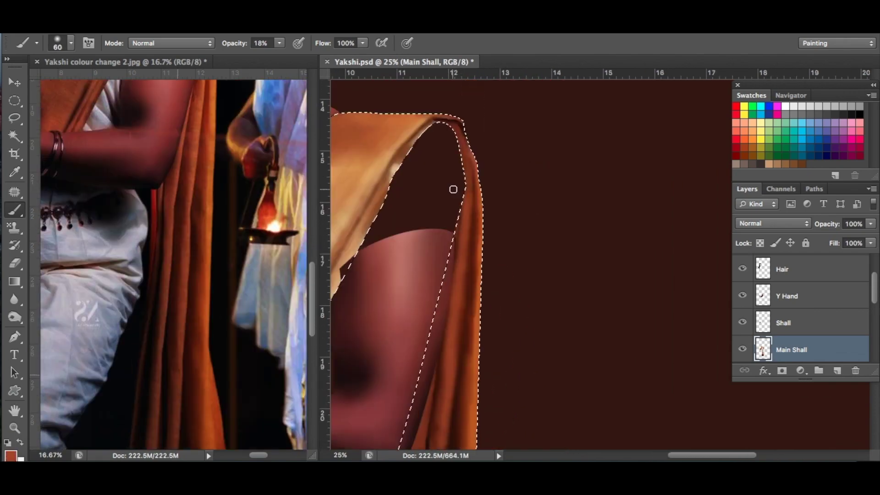
key("bracketleft")
key("bracketleft")
left_click(453, 190, "alt")
scroll(526, 264, "down", 7)
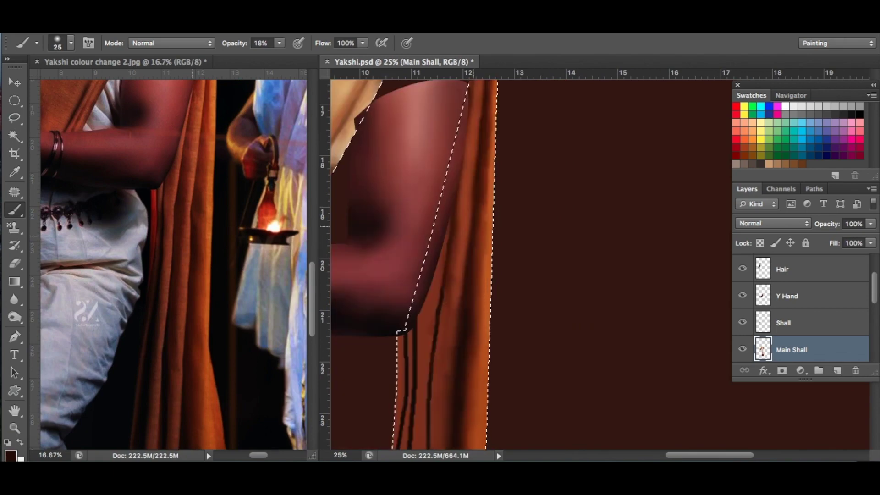
scroll(527, 264, "down", 3)
key("bracketright")
key("bracketright")
key("bracketright")
scroll(429, 325, "down", 9)
scroll(413, 355, "down", 8)
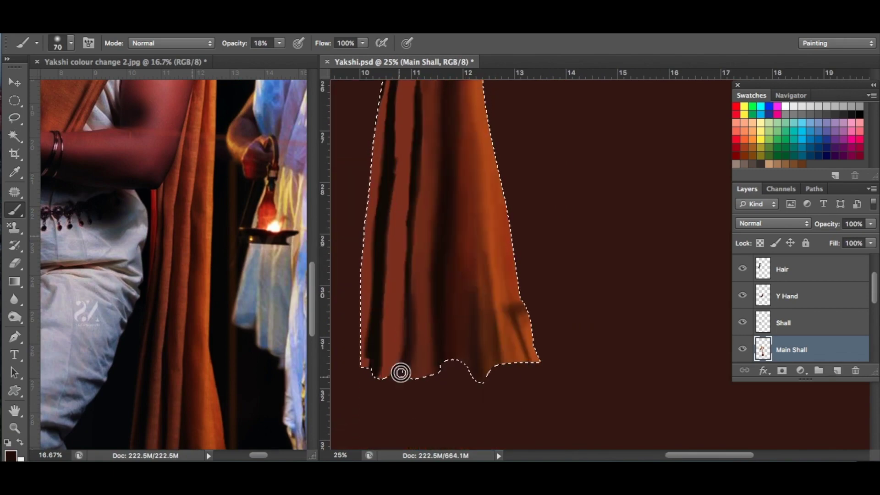
key("bracketleft")
key("bracketleft")
Step: Shade vertical folds in the hanging shawl with its reddish-brown colour, resizing the brush as needed
scroll(398, 183, "right", 1)
scroll(399, 183, "up", 2)
scroll(394, 204, "up", 6)
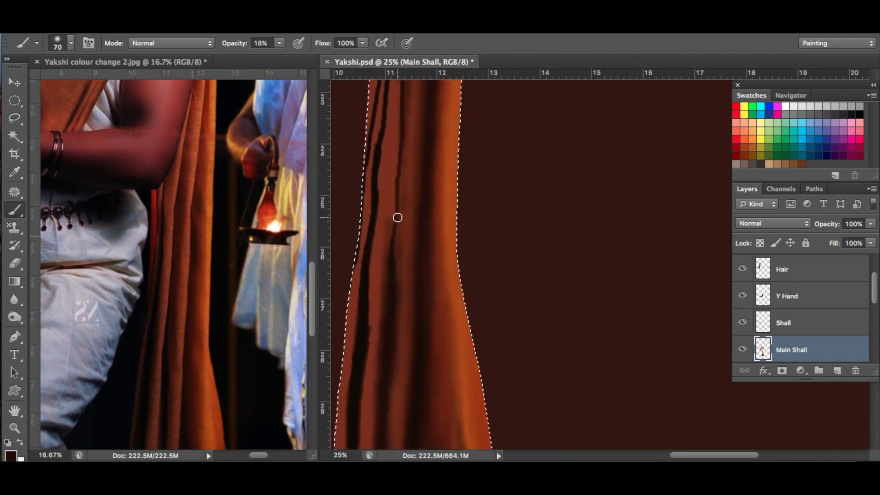
scroll(392, 227, "up", 3)
scroll(397, 243, "up", 4)
scroll(410, 177, "up", 5)
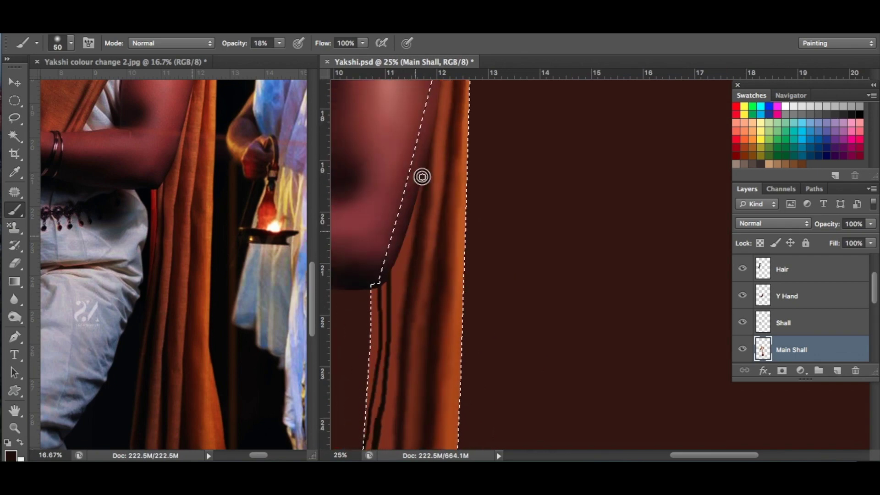
scroll(399, 265, "down", 5)
scroll(398, 266, "left", 1)
scroll(402, 234, "down", 3)
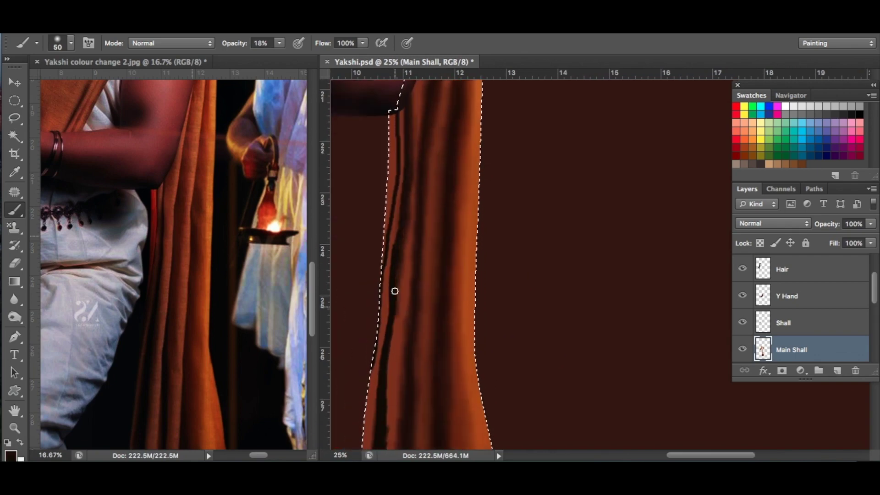
scroll(391, 256, "down", 6)
scroll(387, 357, "down", 4)
scroll(386, 357, "left", 1)
key("bracketright")
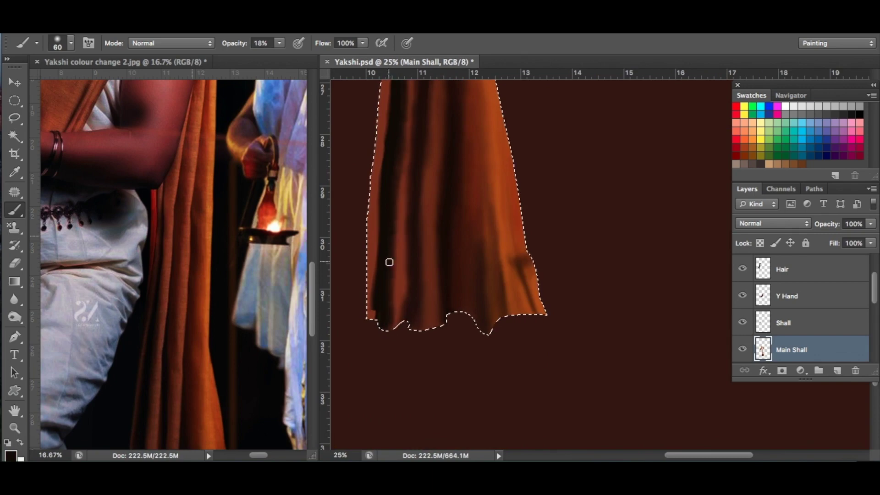
scroll(369, 211, "up", 4)
scroll(369, 210, "right", 1)
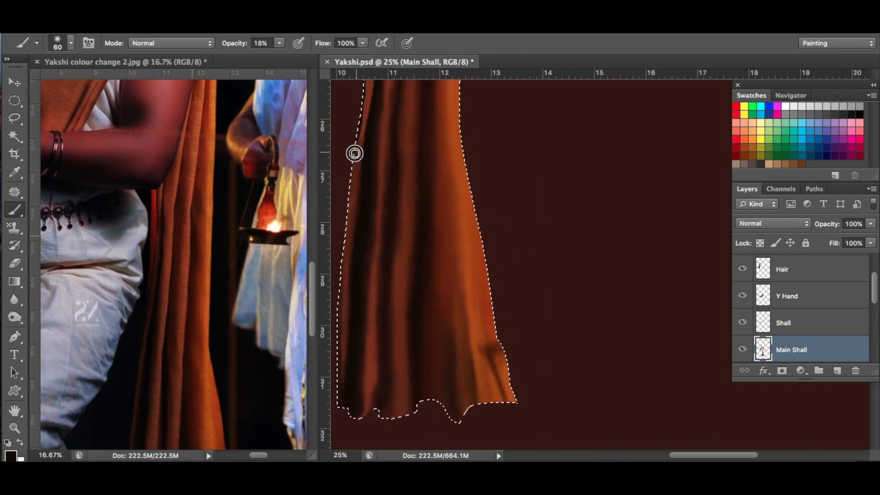
scroll(375, 183, "up", 2)
scroll(390, 174, "up", 4)
scroll(381, 184, "up", 4)
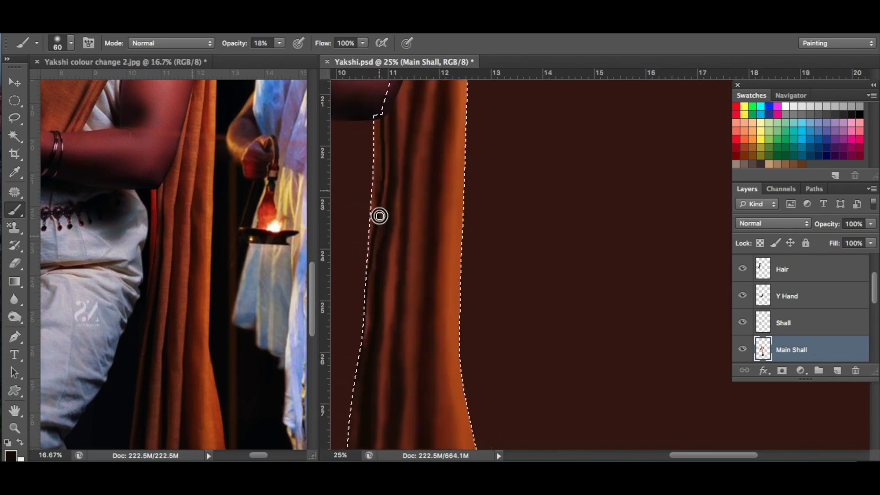
left_click(375, 157, "alt")
key("bracketleft")
key("bracketleft")
key("bracketleft")
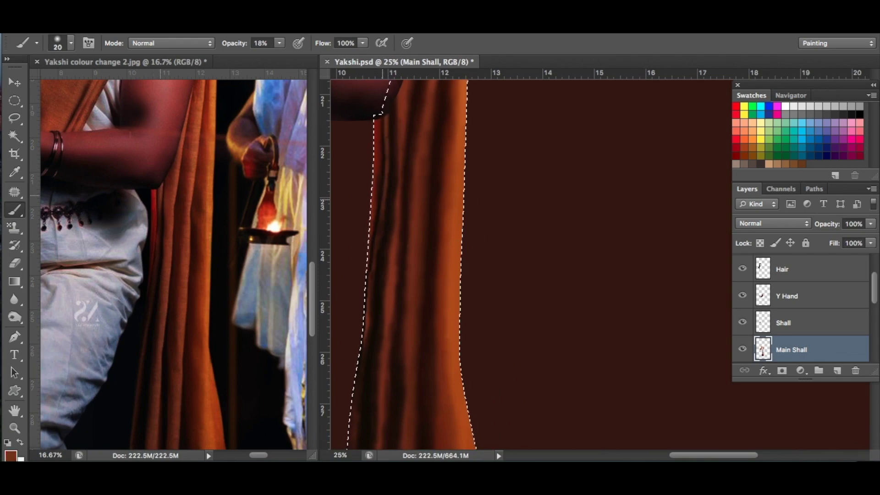
key("bracketright")
key("bracketright")
key("bracketright")
scroll(427, 182, "up", 2)
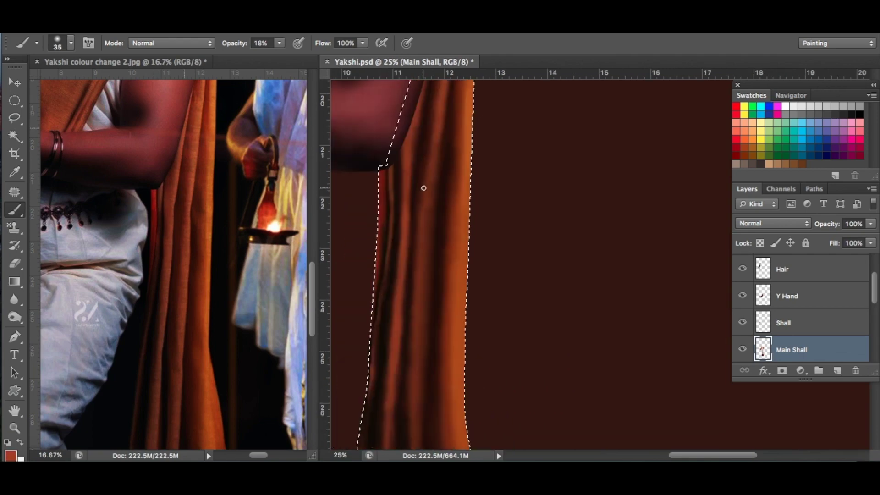
scroll(417, 174, "up", 4)
scroll(426, 210, "up", 4)
key("bracketleft")
key("bracketleft")
scroll(426, 210, "up", 4)
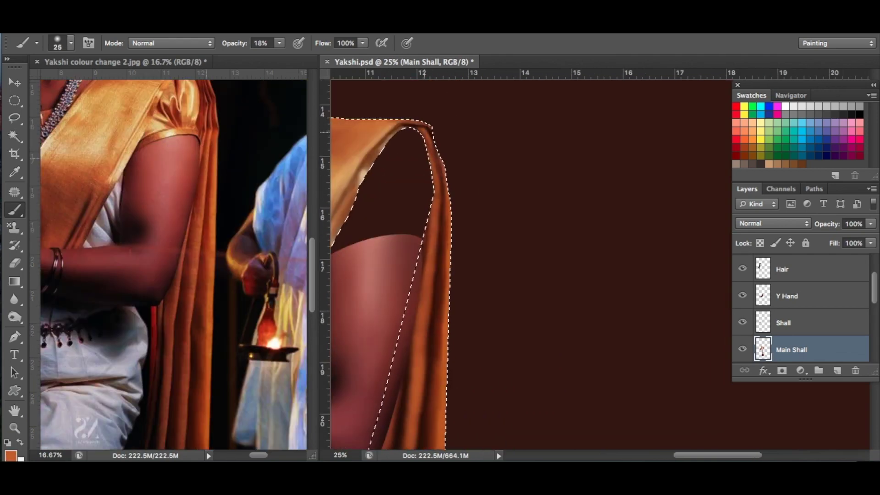
scroll(403, 160, "down", 5)
scroll(403, 160, "down", 5)
Step: Deepen the fold shadows with darker red and reddish-brown shades sampled from the reference
left_click(187, 292, "alt")
key("bracketright")
key("bracketright")
key("bracketright")
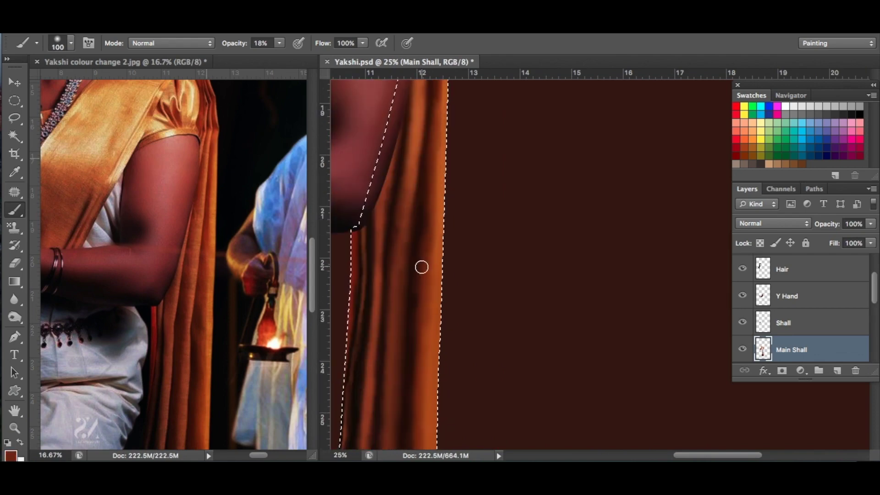
left_click(368, 390, "alt")
key("bracketleft")
key("bracketleft")
key("bracketleft")
scroll(363, 226, "down", 4)
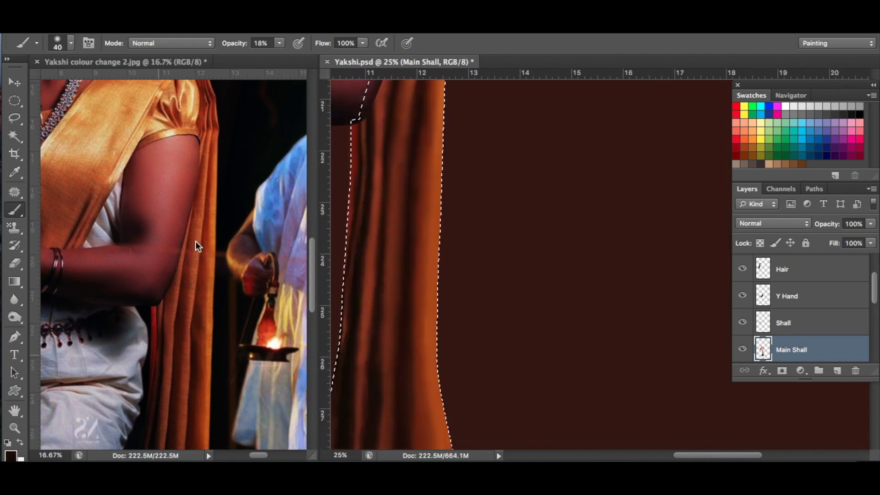
scroll(197, 246, "down", 5)
left_click(452, 173, "alt")
key("bracketright")
key("bracketright")
key("bracketright")
Step: Select the Lips layer as the insertion point for the new Blouse layer
scroll(413, 237, "down", 5)
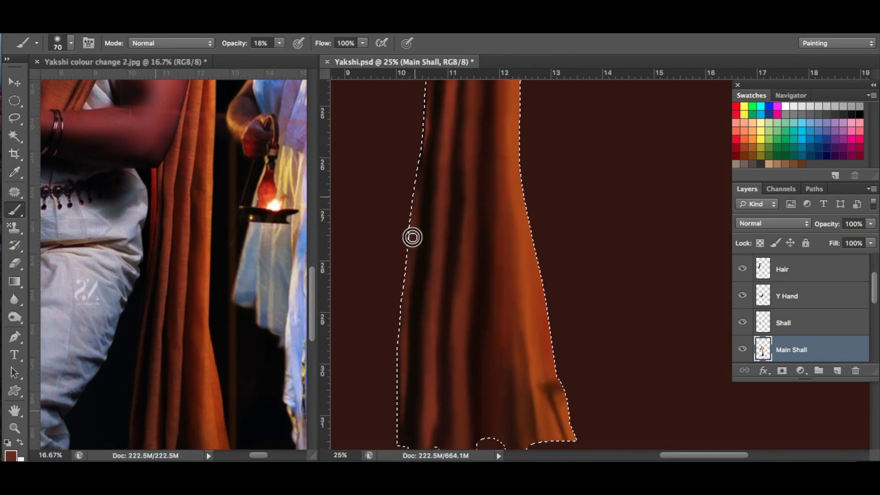
scroll(473, 202, "up", 4)
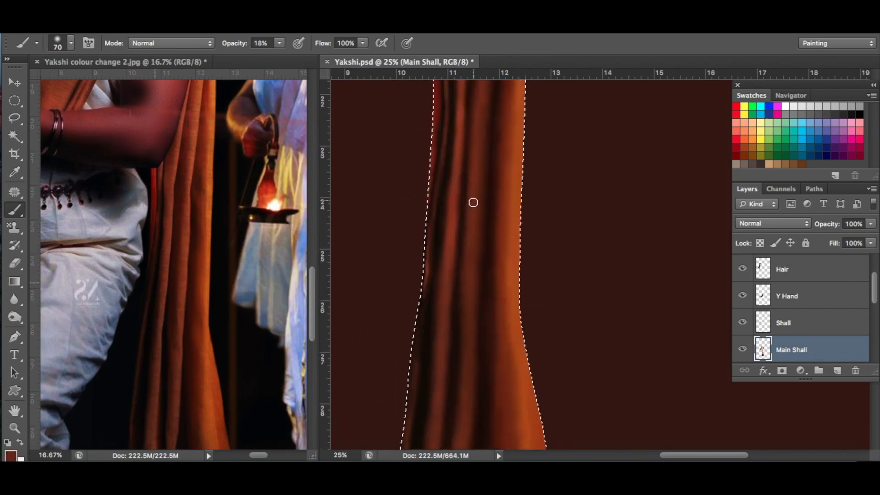
scroll(473, 202, "up", 3)
scroll(461, 134, "up", 2)
scroll(469, 159, "down", 3)
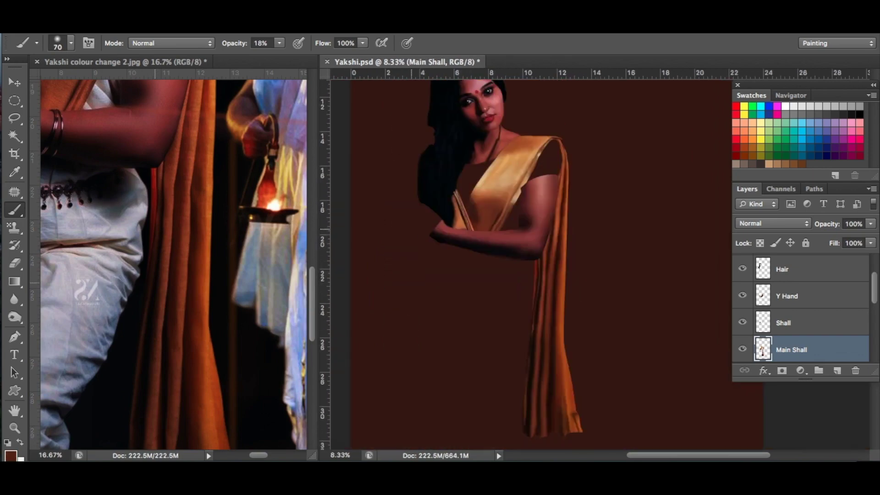
scroll(802, 311, "up", 2)
scroll(802, 312, "down", 4)
scroll(595, 138, "up", 3)
scroll(129, 233, "up", 5)
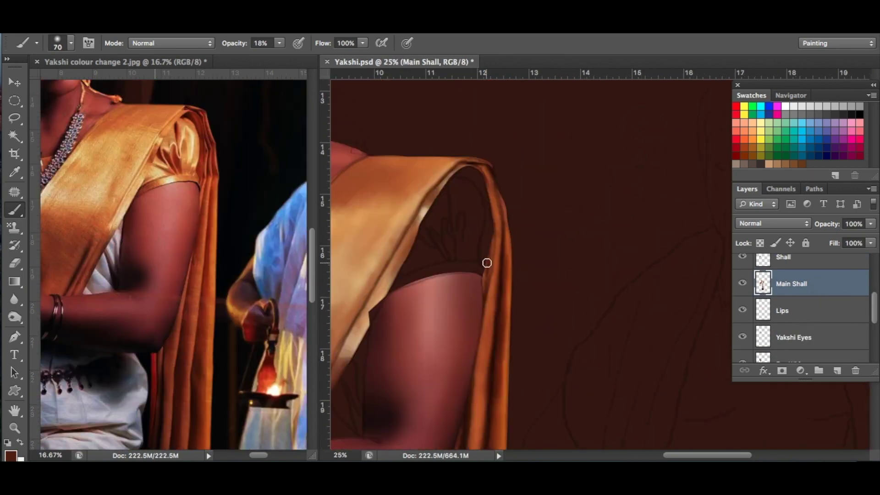
left_click(823, 311)
Step: Trace the blouse sleeve with the Pen, make it a selection and fill it dark red-brown
key("p")
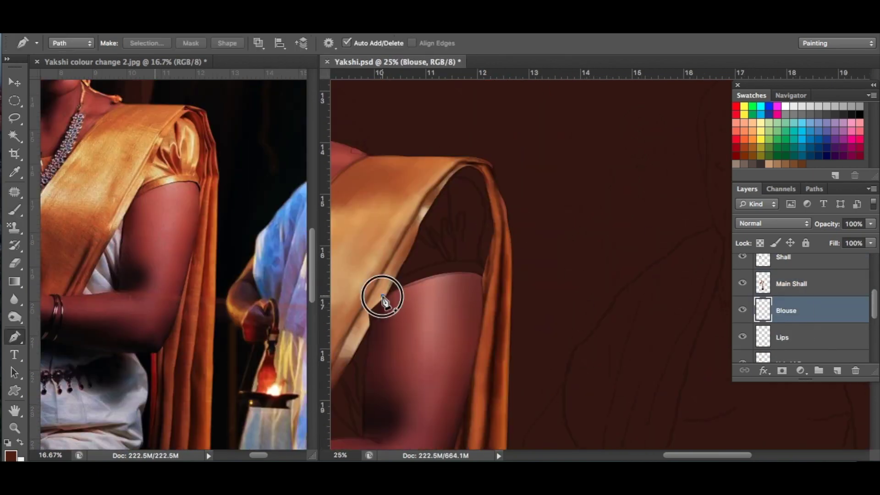
left_click(483, 275)
left_click(447, 174)
left_click(385, 291)
key("ctrl+Return")
key("b")
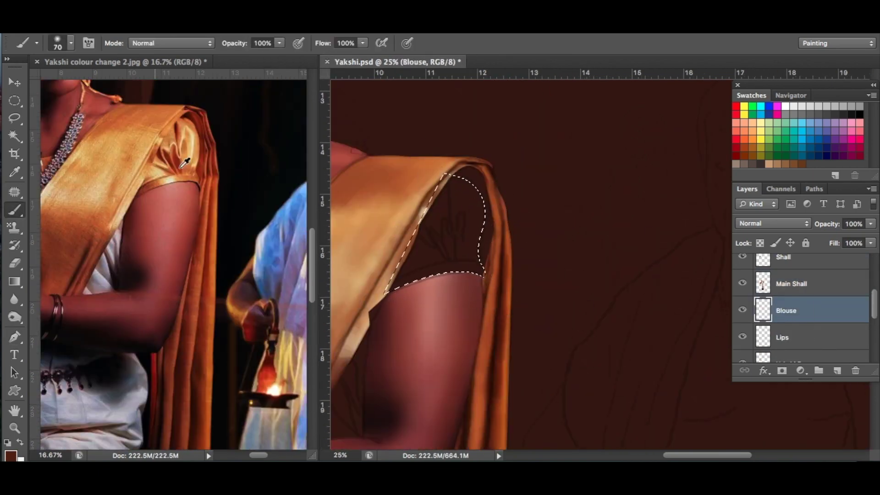
key("alt+BackSpace")
Step: Paint orange and dark red-brown tones inside the sleeve, sampled from the reference sleeve
left_click(183, 123, "alt")
key("bracketleft")
key("bracketleft")
key("bracketleft")
left_click_drag(451, 183, 456, 204)
left_click(200, 144, "alt")
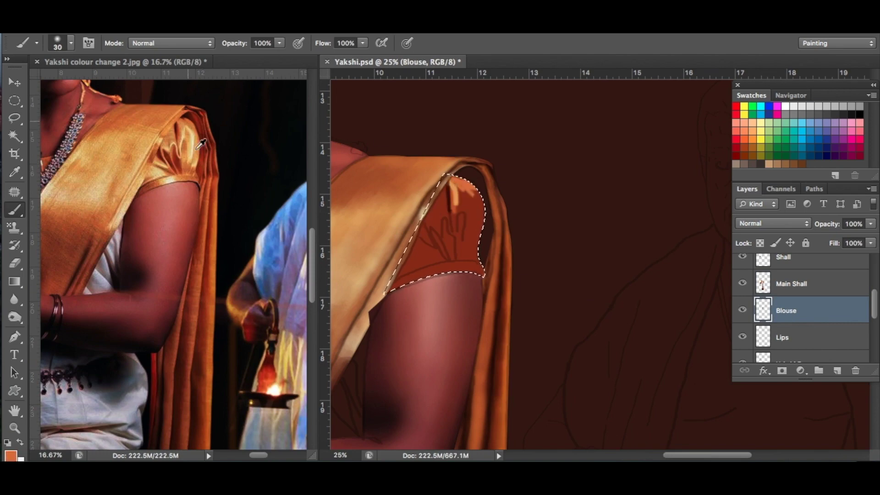
left_click(161, 206, "alt")
left_click_drag(440, 259, 417, 261)
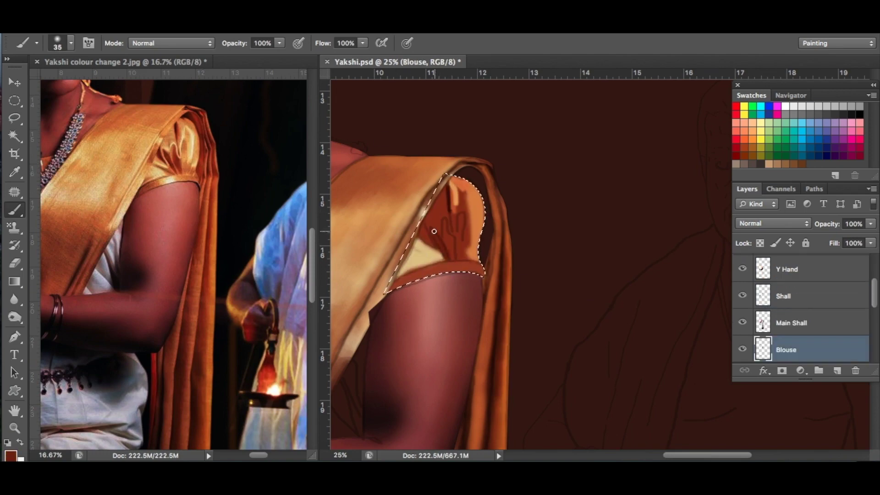
mouse_move(434, 231)
left_mouse_down()
mouse_move(456, 229)
mouse_move(447, 224)
left_mouse_up()
left_click(167, 154, "alt")
mouse_move(428, 259)
left_mouse_down()
mouse_move(463, 246)
mouse_move(443, 216)
left_mouse_up()
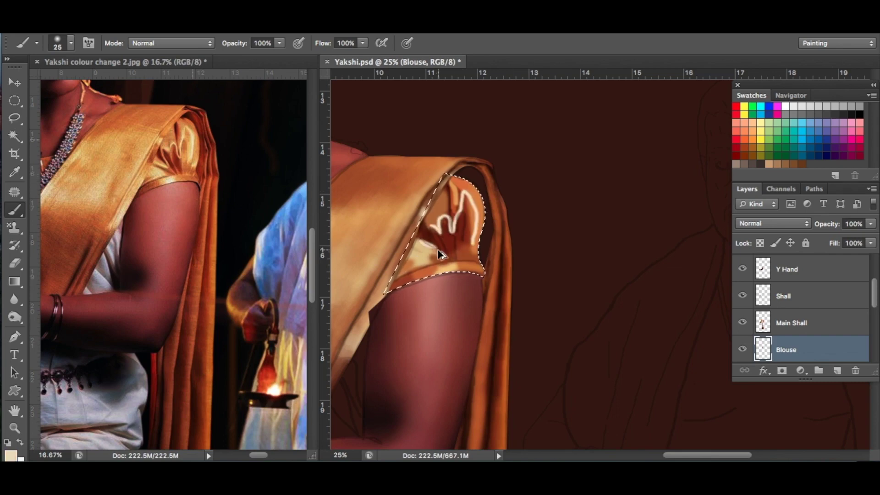
Step: At low opacity, blend tan satin highlights into the sleeve and deepen the shawl's red behind it
left_click_drag(279, 42, 245, 59)
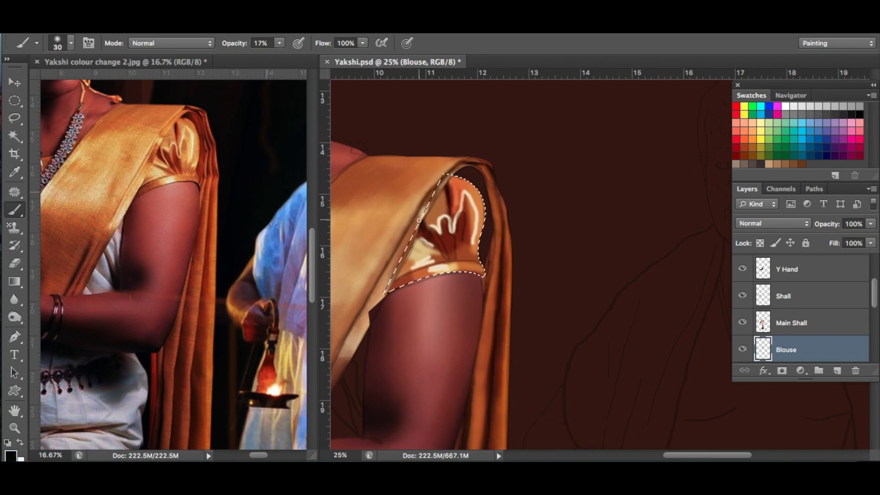
left_click(430, 241)
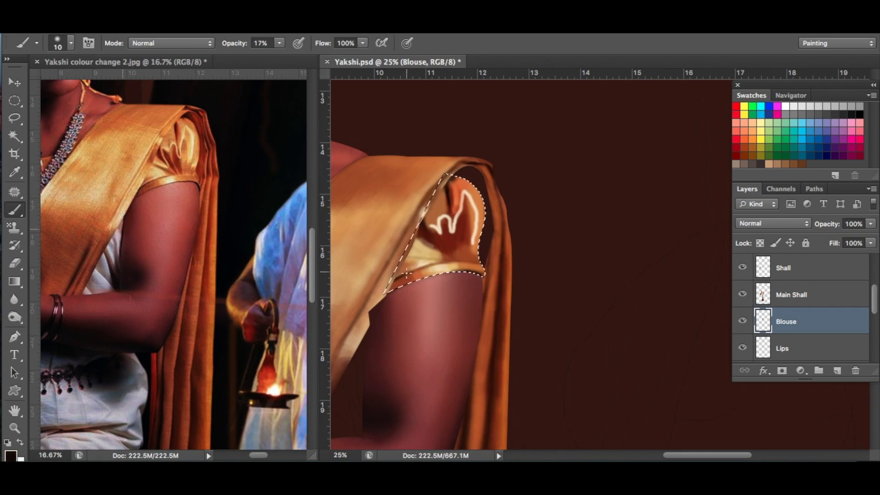
left_click(429, 263, "alt")
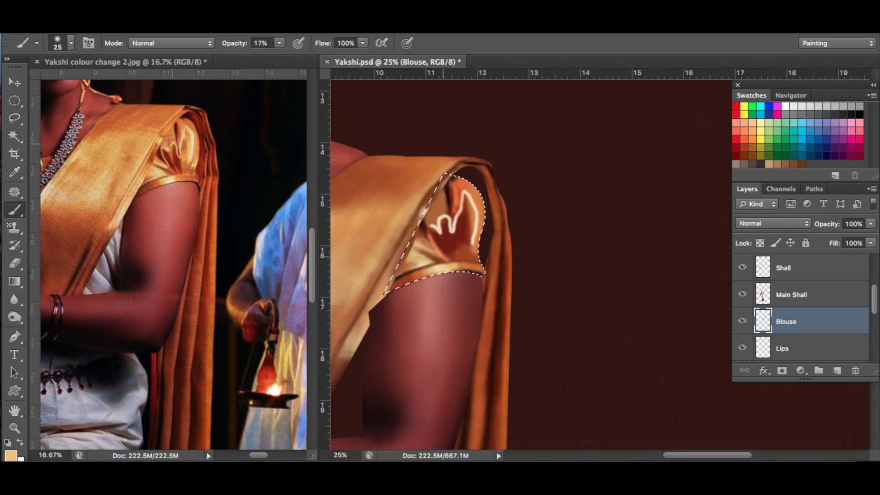
left_click(453, 236, "alt")
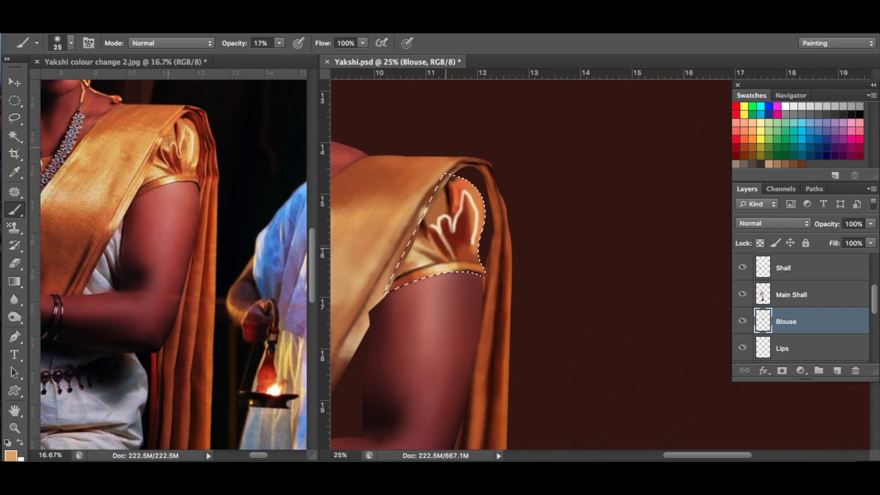
left_click(444, 229, "alt")
left_click_drag(462, 193, 431, 232)
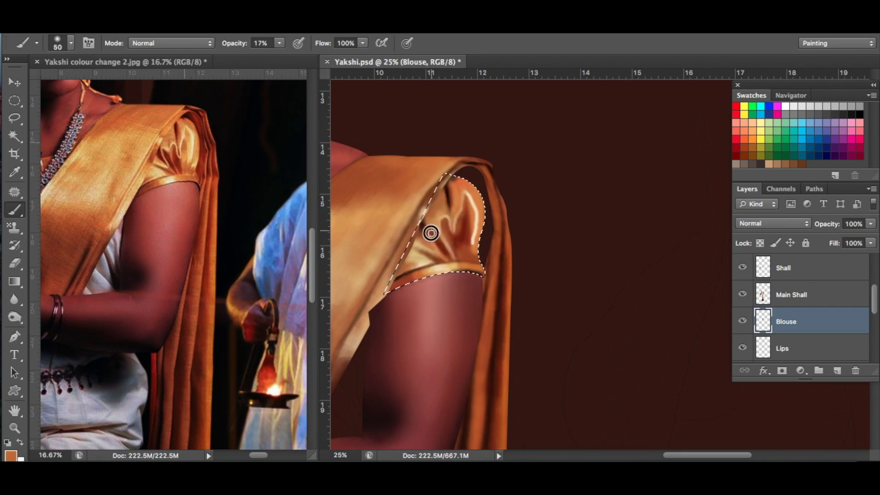
left_click_drag(467, 187, 471, 219)
left_click(461, 199, "alt")
key("bracketleft")
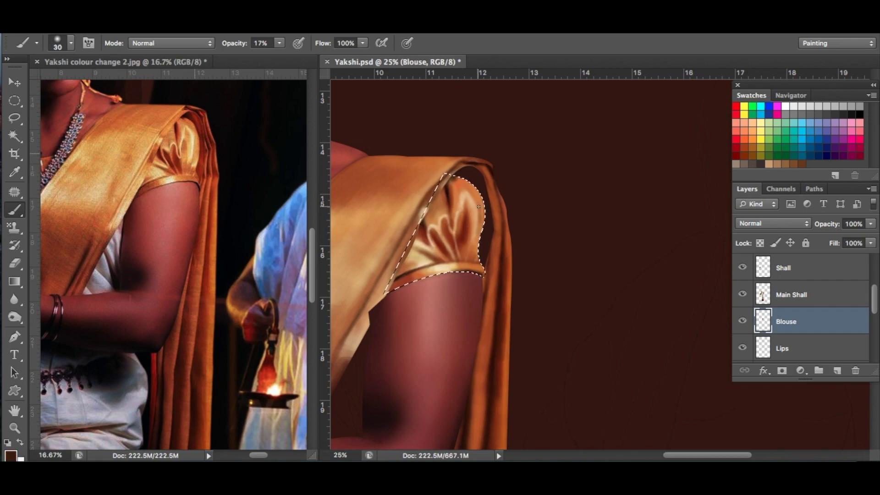
left_click(171, 162, "alt")
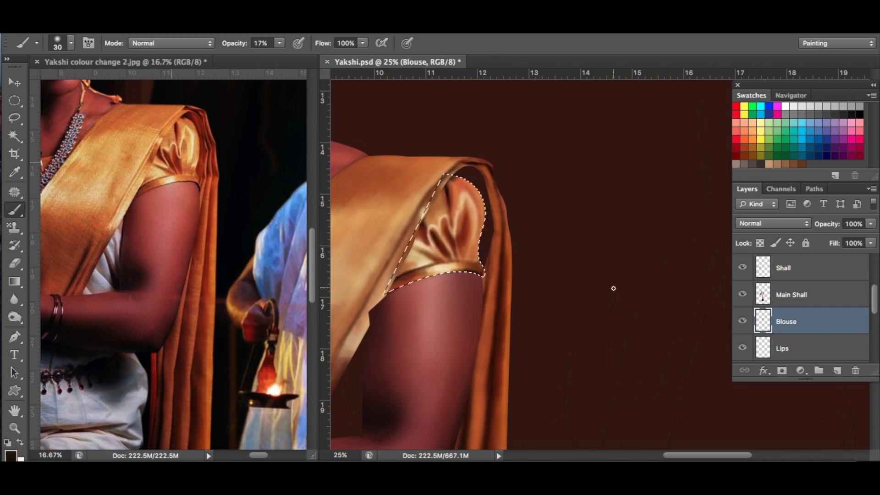
key("alt+bracketright")
left_click_drag(481, 183, 457, 177)
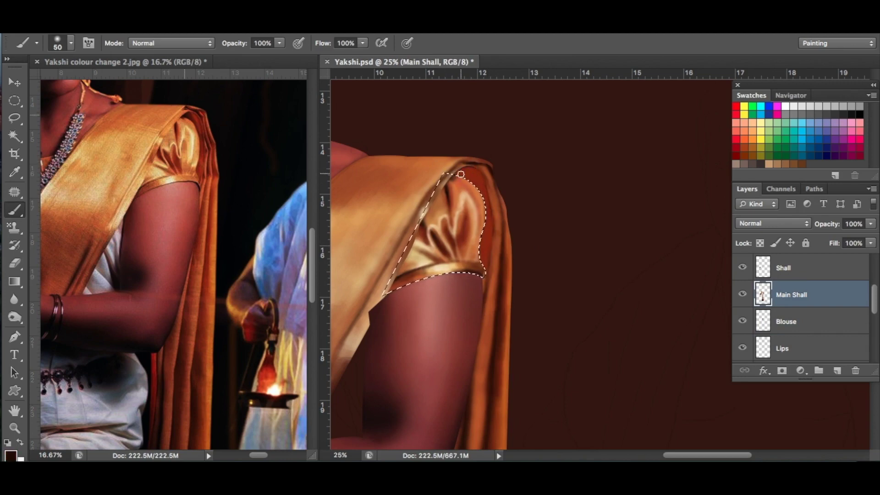
Step: Set brush opacity to 37% and sample dark red and near-black on the Main Shall layer
key("3")
key("7")
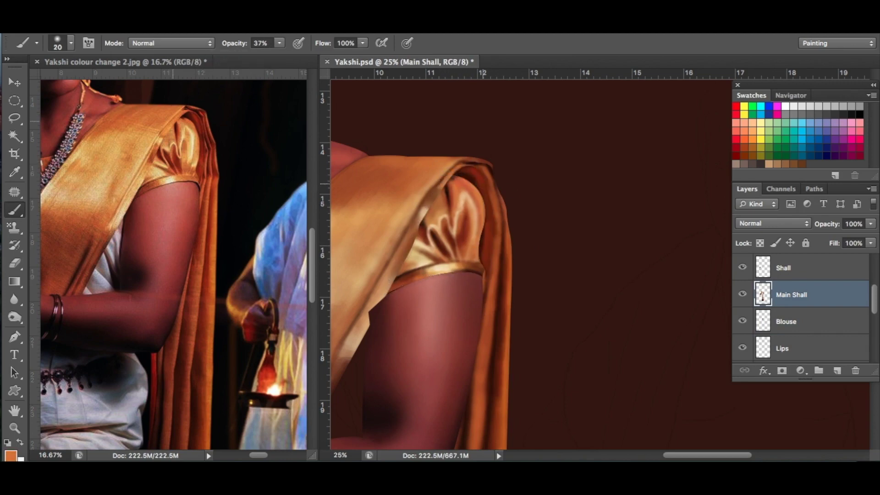
left_click(478, 257, "alt")
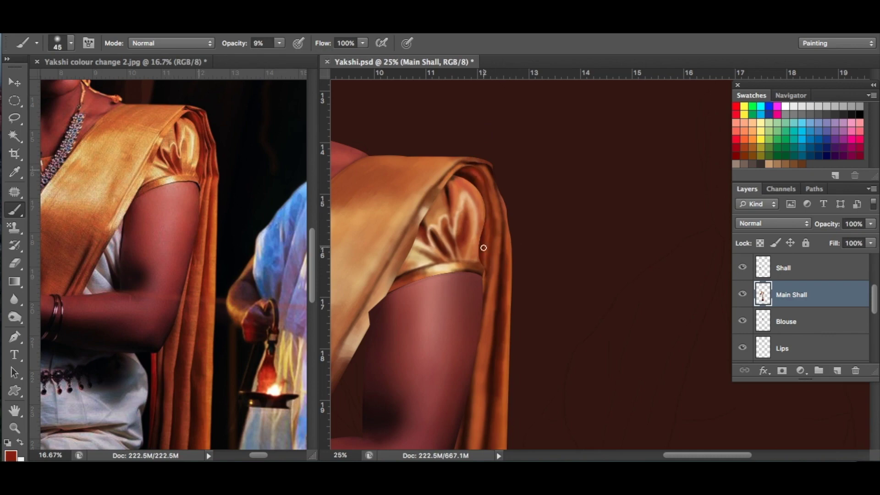
left_click(192, 110, "alt")
left_click(806, 322)
scroll(806, 307, "up", 2)
left_click(805, 302)
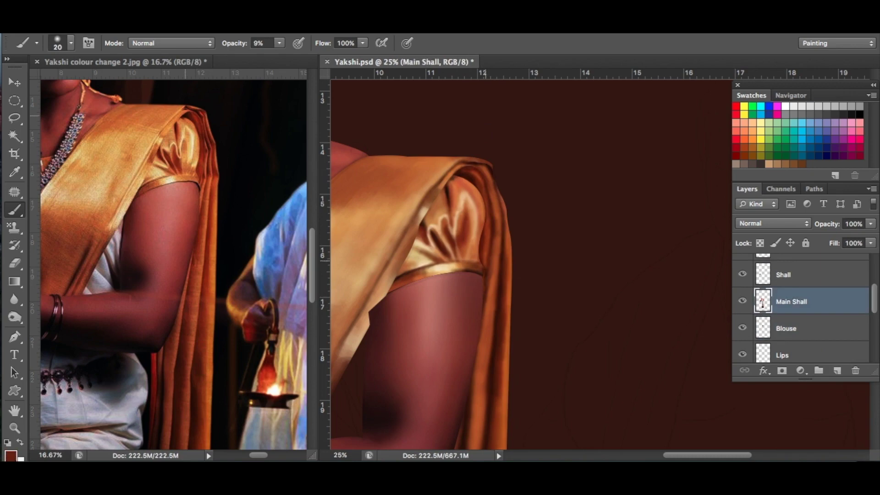
key("ctrl+minus")
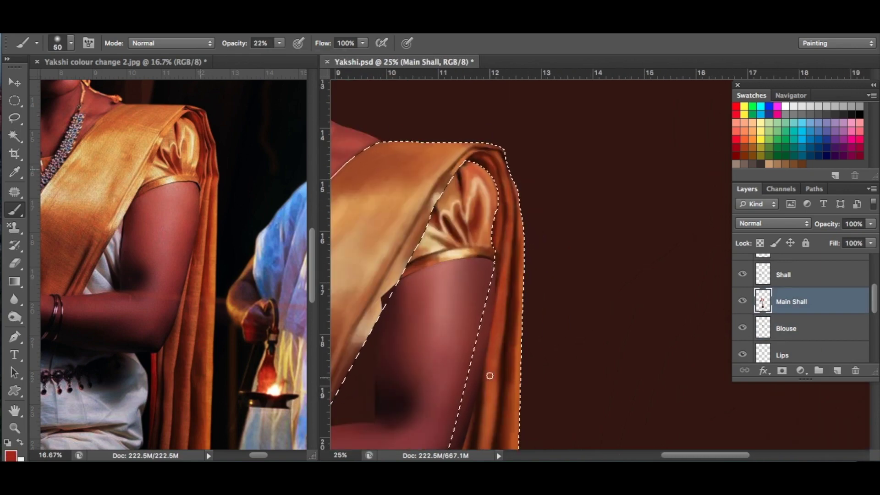
Step: With a smaller textured brush at full opacity, paint a light tone along the drape edge on Y Hand
key("bracketleft")
key("bracketleft")
key("bracketleft")
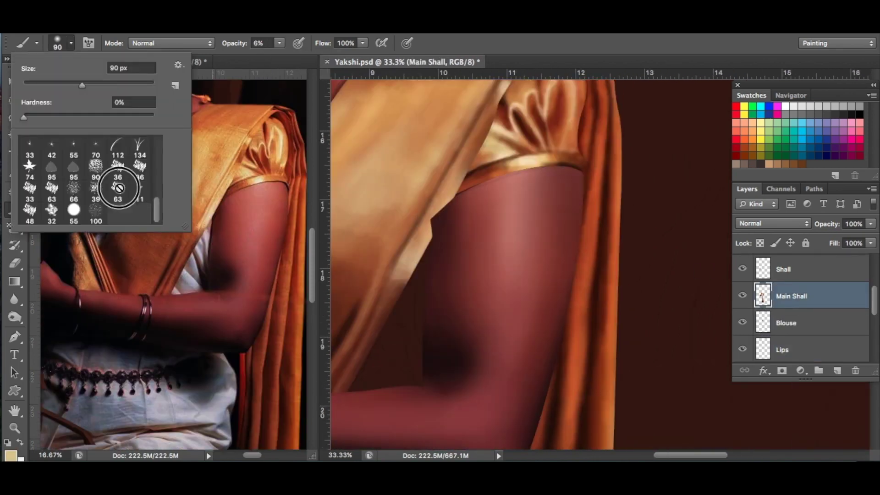
double_click(118, 188)
key("0")
key("alt+bracketright")
key("alt+bracketright")
left_click_drag(426, 236, 420, 242)
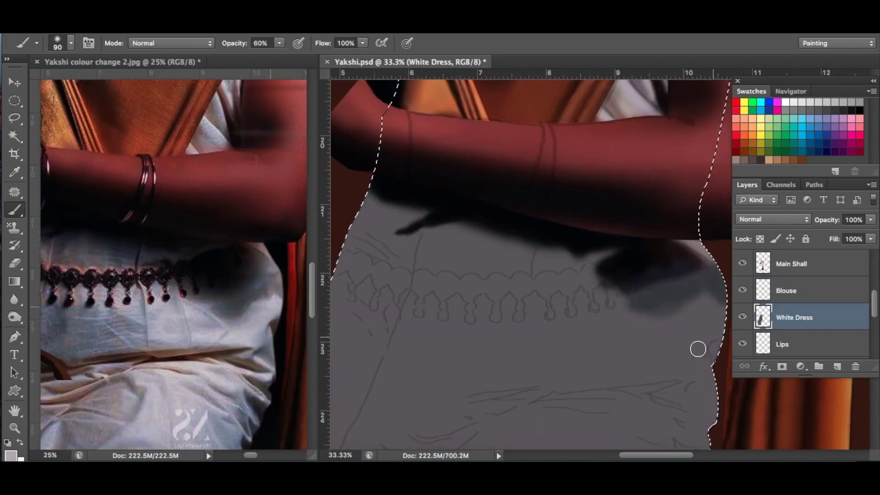
Step: Paint a light stroke and dark shading across the white dress and under the arm
mouse_move(695, 347)
left_mouse_down()
mouse_move(614, 340)
mouse_move(556, 371)
mouse_move(653, 349)
left_mouse_up()
left_click(548, 251, "alt")
left_click_drag(534, 289, 548, 251)
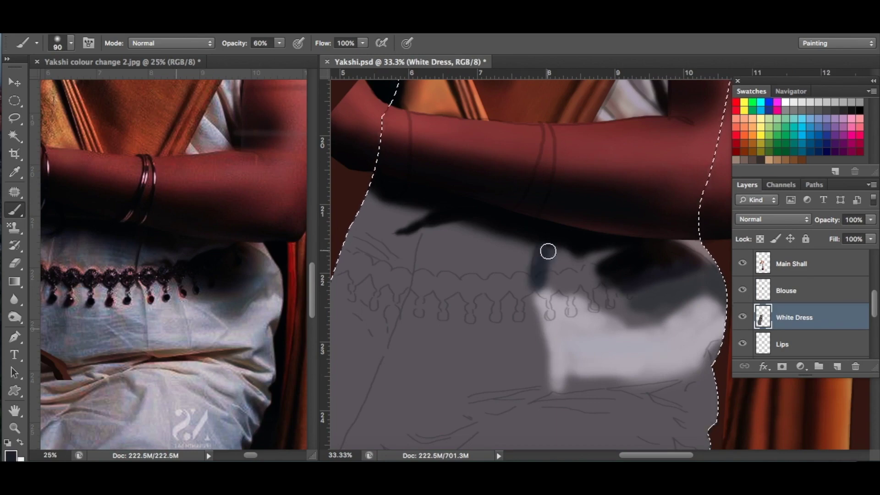
key("bracketleft")
key("bracketleft")
key("bracketleft")
mouse_move(620, 259)
left_mouse_down()
mouse_move(688, 247)
mouse_move(679, 263)
left_mouse_up()
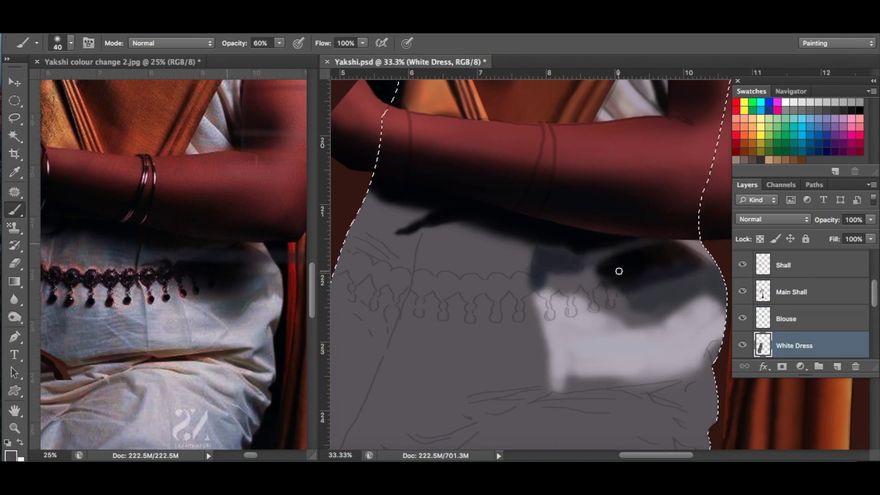
mouse_move(534, 268)
left_mouse_down()
mouse_move(556, 275)
mouse_move(407, 218)
mouse_move(406, 246)
left_mouse_up()
Step: Add a thick black shadow at the dress's left, coloured strokes over the belt, and a lower highlight
left_click(155, 251, "alt")
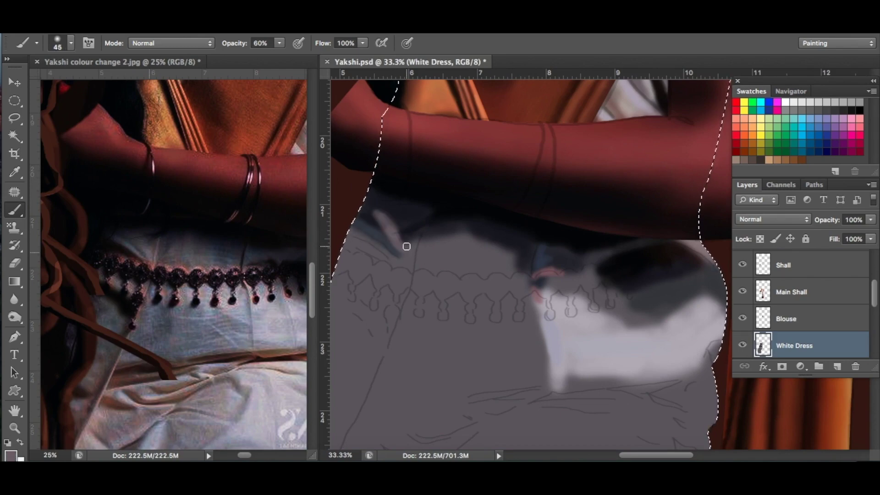
key("d")
key("bracketright")
key("bracketright")
key("bracketright")
mouse_move(383, 337)
left_mouse_down()
mouse_move(332, 288)
mouse_move(541, 320)
left_mouse_up()
left_click(163, 293, "alt")
left_click(169, 290, "alt")
mouse_move(403, 302)
left_mouse_down()
mouse_move(445, 360)
mouse_move(406, 360)
mouse_move(458, 354)
mouse_move(504, 328)
left_mouse_up()
left_click(552, 373, "alt")
left_click_drag(545, 364, 466, 396)
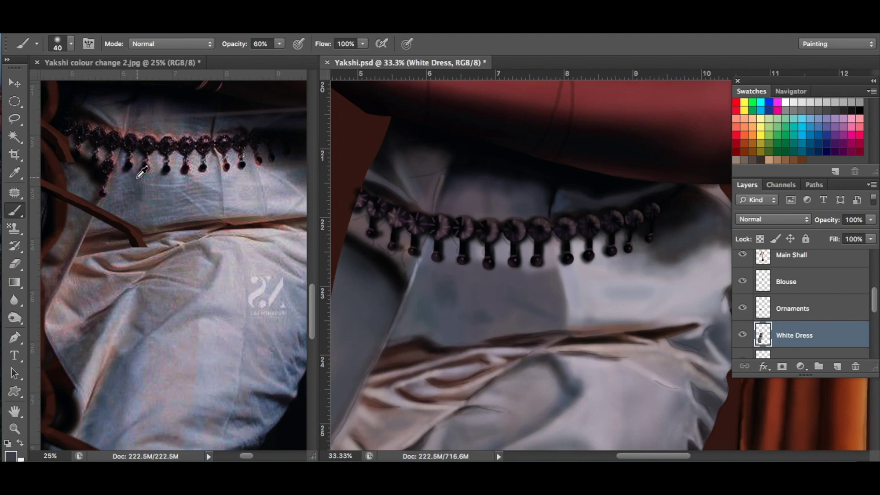
Step: Set a larger brush at 15% opacity for soft blending and reload the painted shape's selection
key("bracketright")
key("bracketright")
key("bracketright")
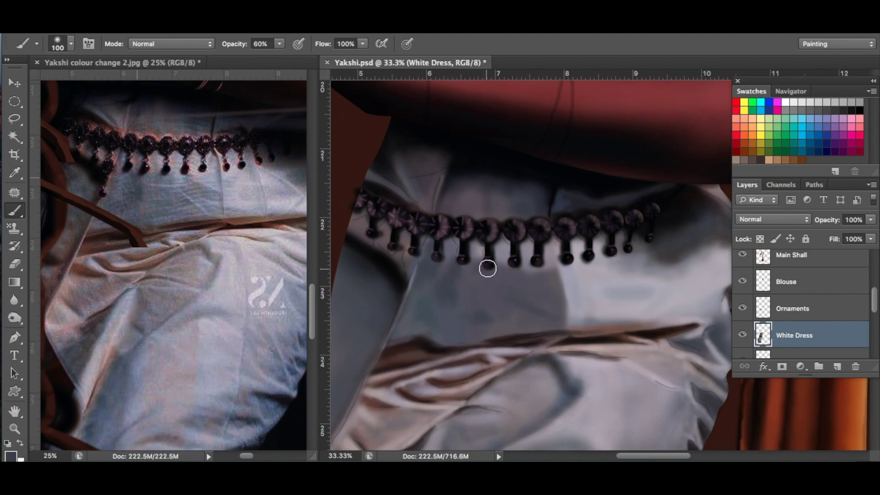
key("1")
key("5")
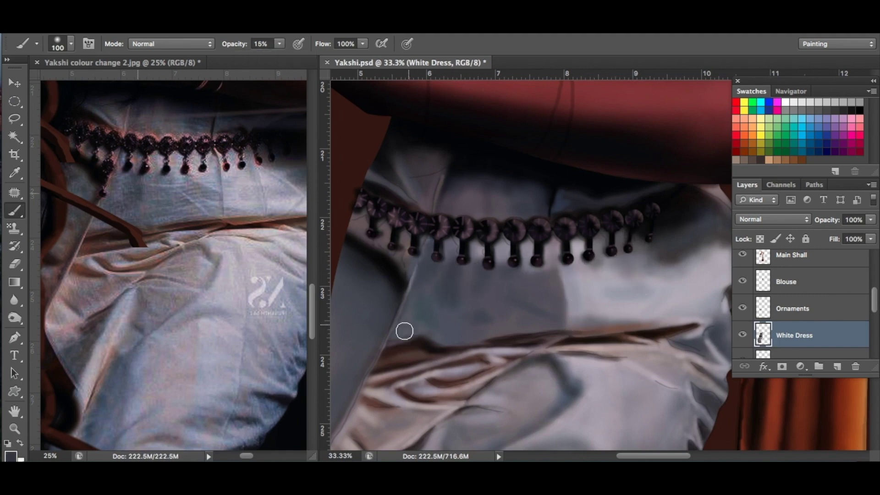
key("ctrl+minus")
key("ctrl+minus")
key("ctrl+minus")
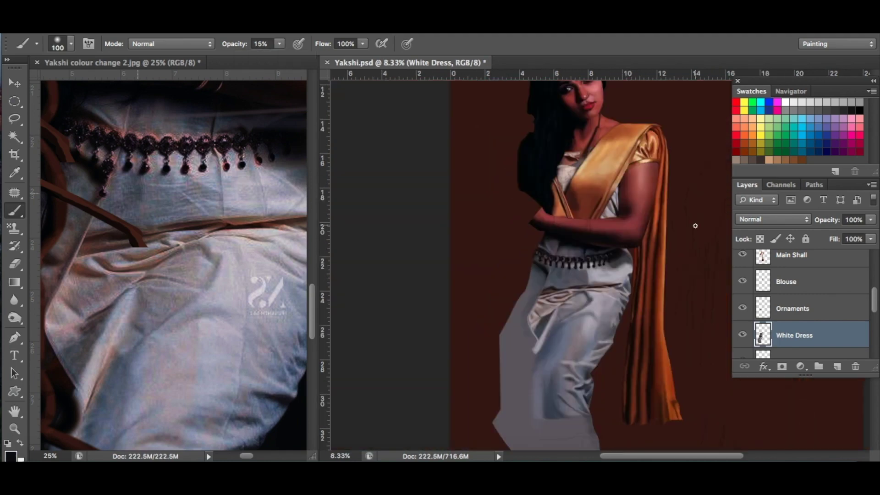
key("ctrl+plus")
key("ctrl+plus")
key("ctrl+plus")
key("ctrl+shift+d")
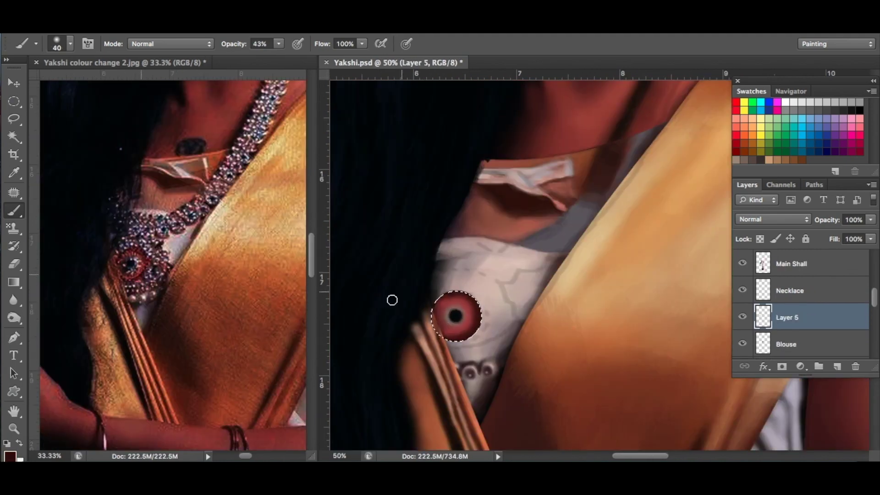
Step: On Layer 5, sample the pendant's light pinkish red and set a full-strength brush for bead dots
key("ctrl+plus")
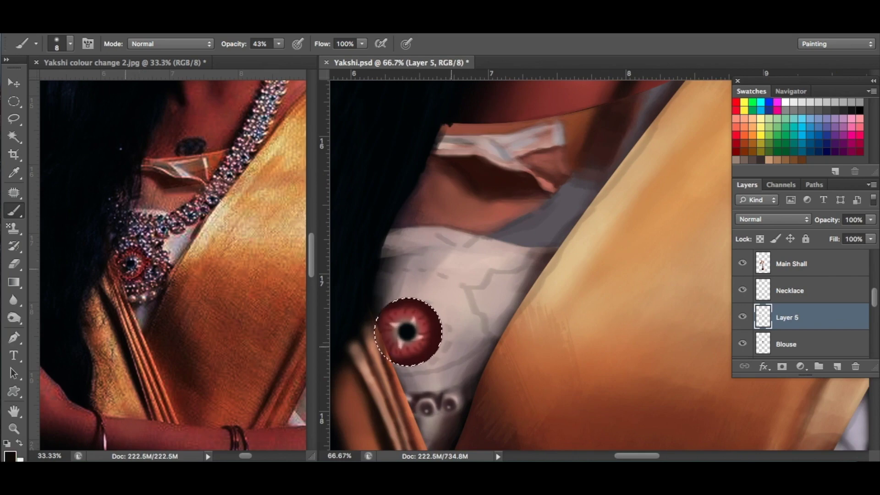
key("bracketright")
key("bracketright")
left_click(799, 336)
left_click(797, 319)
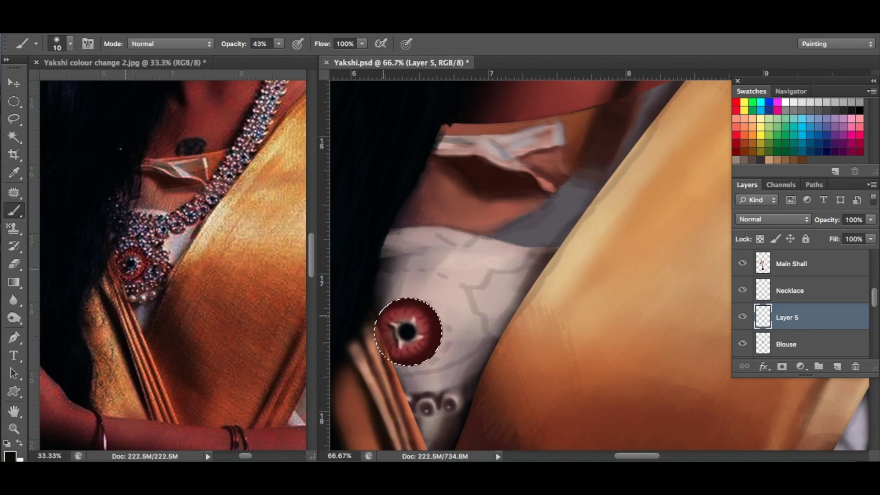
left_click(403, 315, "alt")
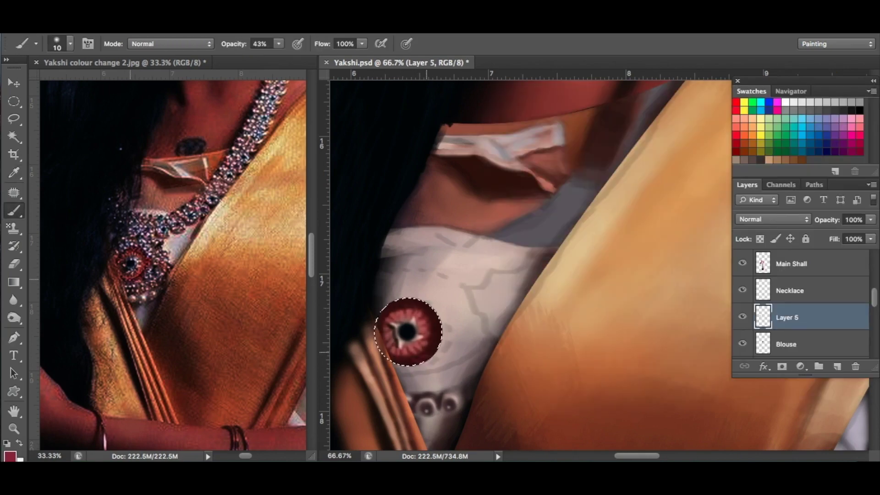
mouse_move(278, 43)
left_mouse_down()
mouse_move(262, 59)
mouse_move(302, 59)
left_mouse_up()
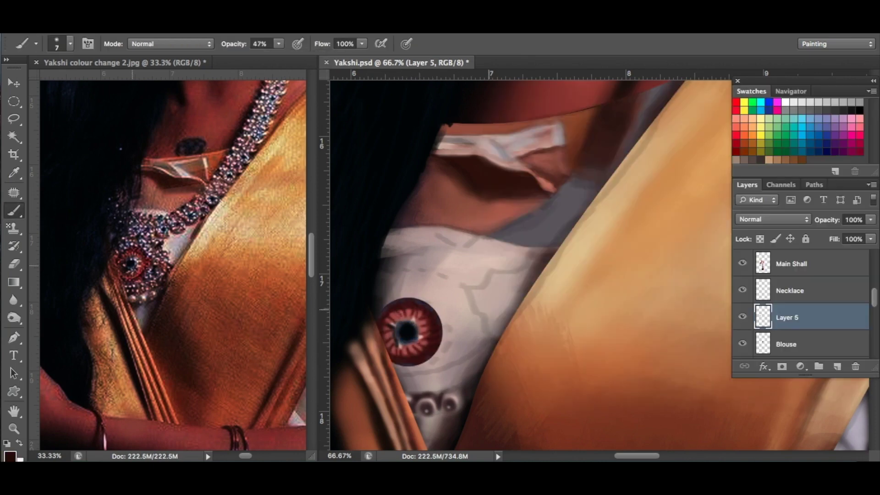
left_click_drag(278, 43, 302, 59)
key("bracketright")
key("bracketright")
key("bracketright")
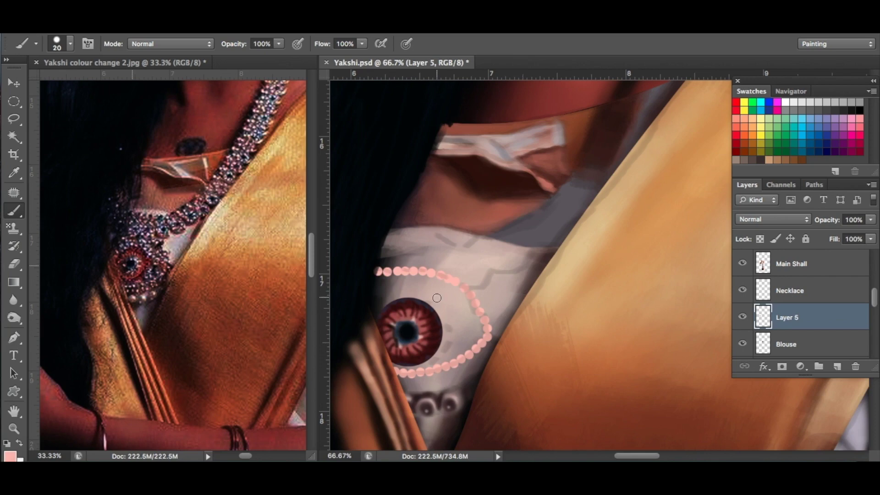
Step: Repaint the arc of pink beads around the pendant, then paint black beads up to the neck
key("ctrl+z")
mouse_move(379, 288)
left_mouse_down()
mouse_move(436, 272)
mouse_move(432, 376)
mouse_move(549, 236)
mouse_move(570, 191)
mouse_move(589, 323)
left_mouse_up()
key("d")
key("bracketright")
key("bracketright")
key("bracketright")
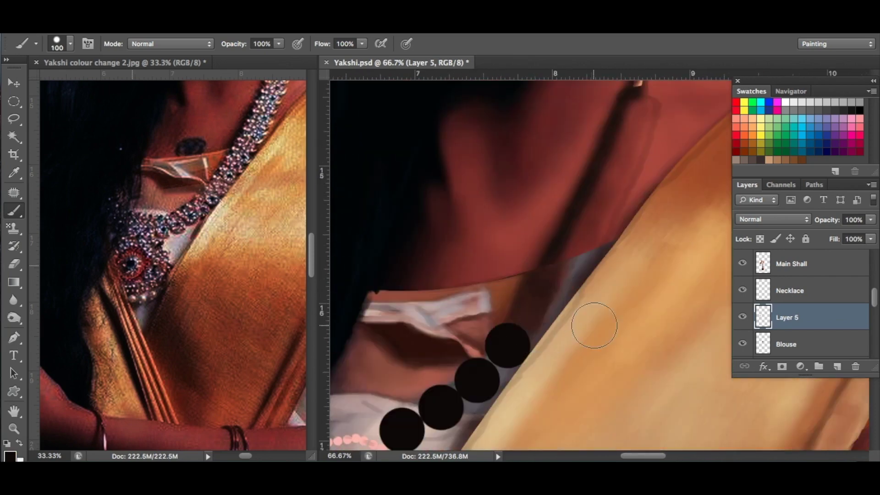
mouse_move(540, 310)
left_mouse_down()
mouse_move(625, 151)
mouse_move(691, 240)
left_mouse_up()
key("ctrl+minus")
key("ctrl+minus")
left_click(478, 346)
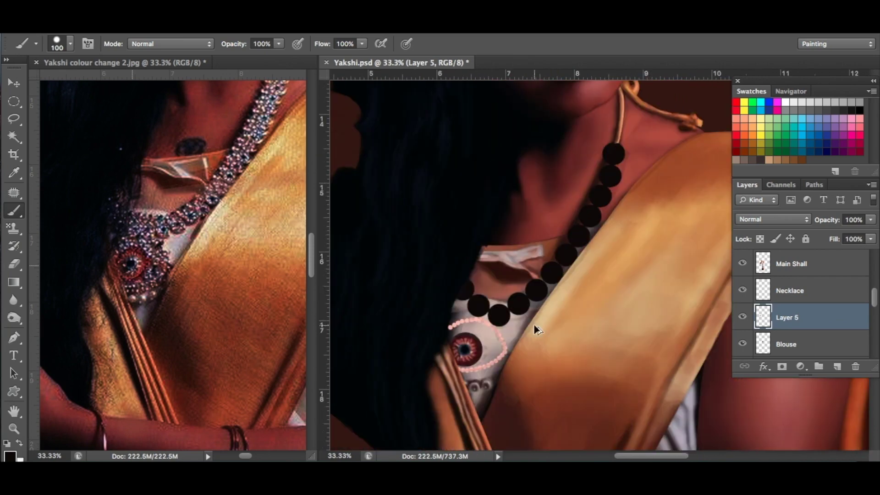
Step: Fill the pendant's centre dark inside the pink bead outline
scroll(479, 346, "down", 2)
left_click(458, 299)
key("alt+bracketleft")
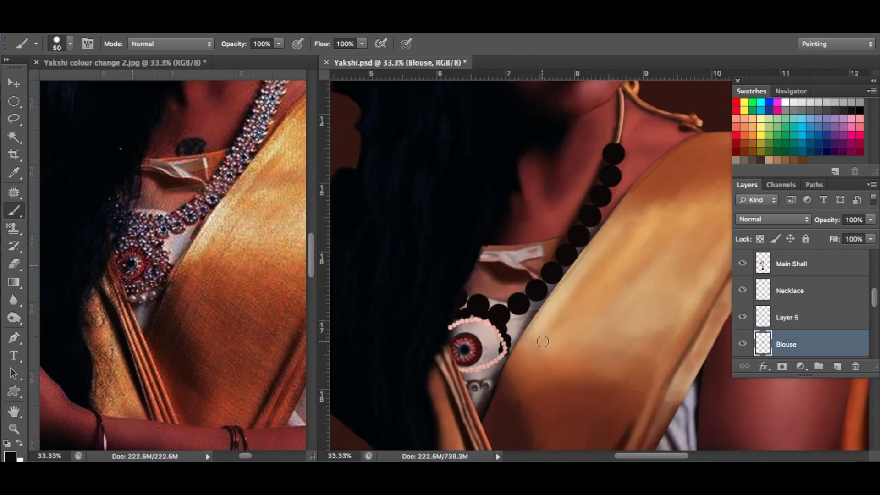
left_click(147, 243, "alt")
left_click_drag(463, 323, 501, 355)
Step: On the Necklace layer, add an inner ring of pink dots and pink highlights on the black beads
left_click(785, 317)
left_click(785, 291)
left_click(453, 330, "alt")
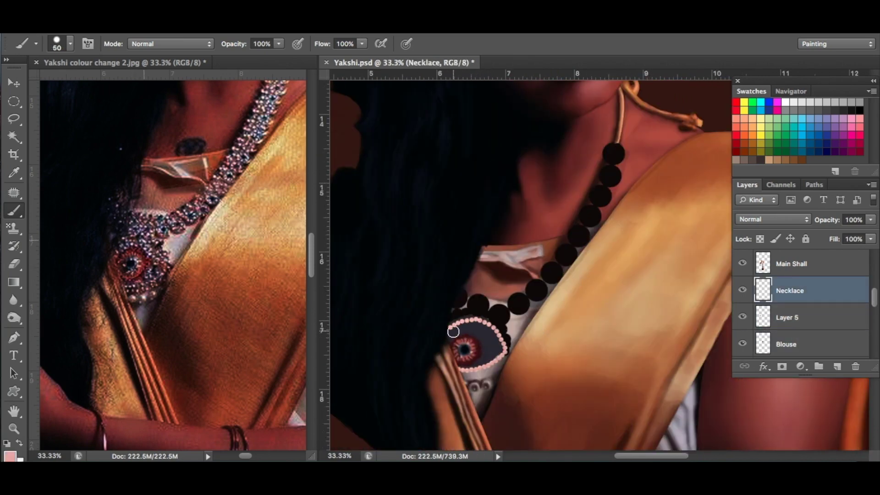
key("ctrl+plus")
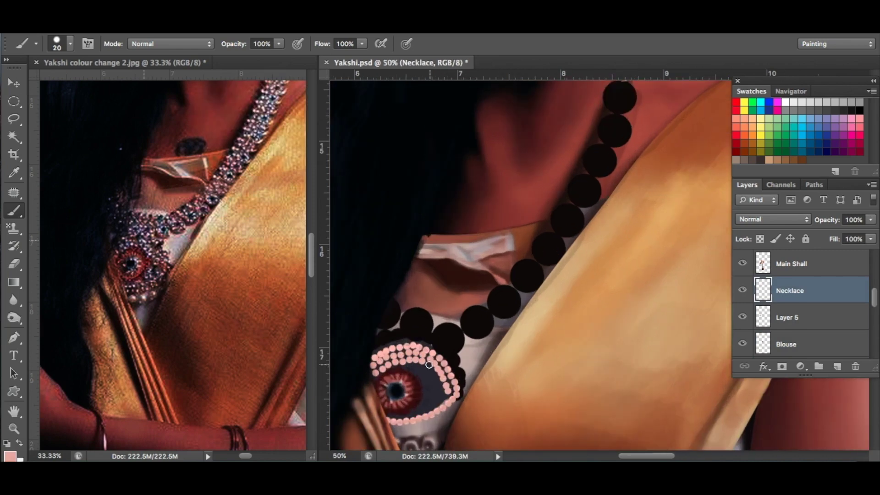
mouse_move(416, 373)
left_mouse_down()
mouse_move(438, 403)
mouse_move(396, 416)
mouse_move(411, 360)
left_mouse_up()
left_click(416, 324)
left_click(446, 338)
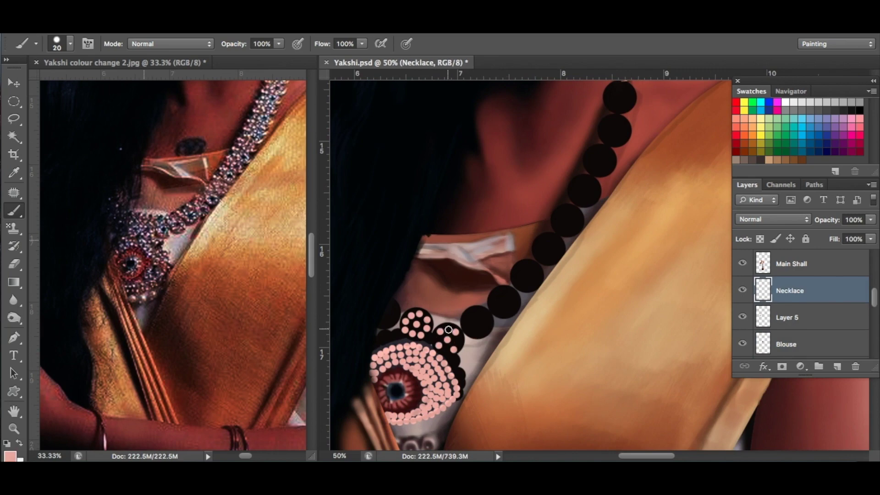
left_click(389, 316)
left_click(477, 322)
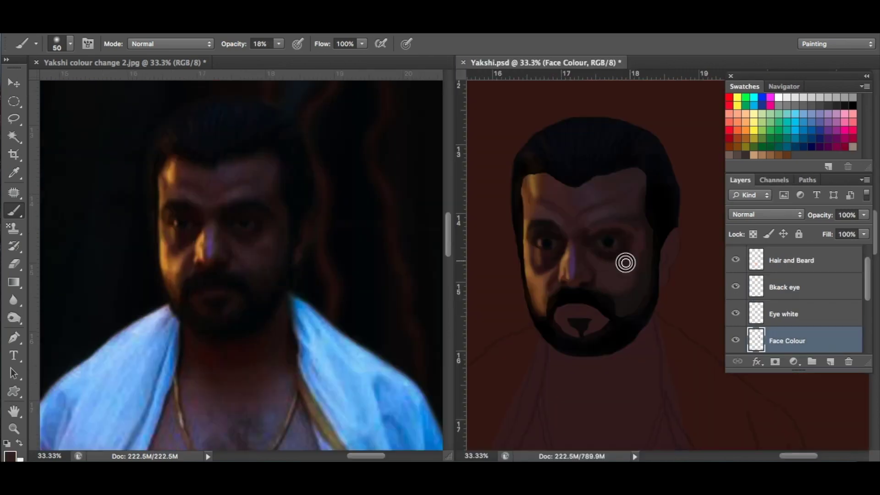
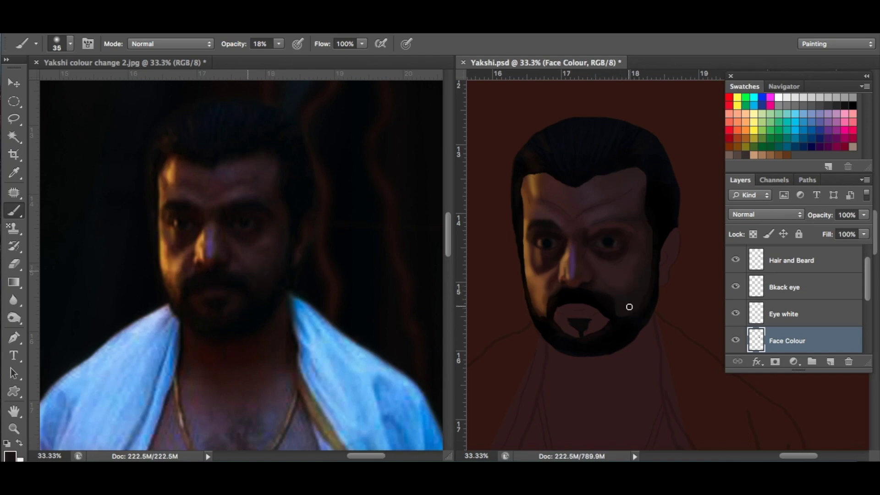
Step: Sample light and darker skin tones from the reference and paint soft, low-opacity shading around the eyes and cheeks
left_click(230, 252, "alt")
left_click(256, 196, "alt")
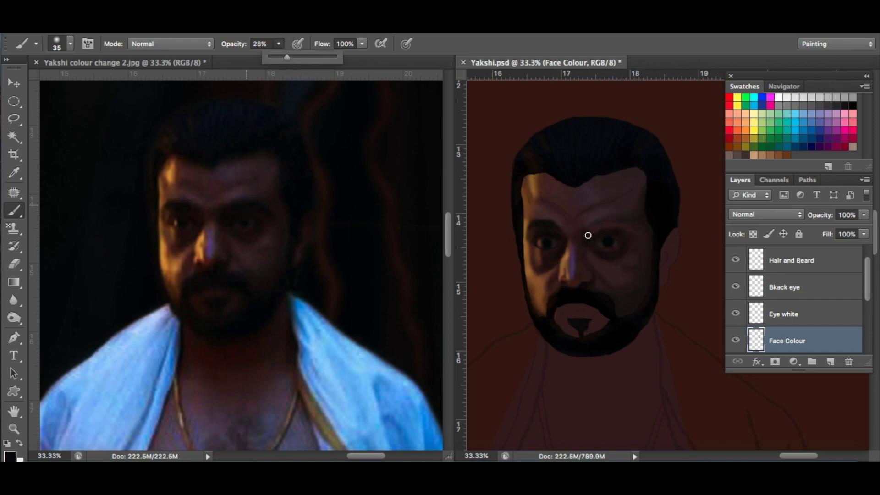
key("2")
key("8")
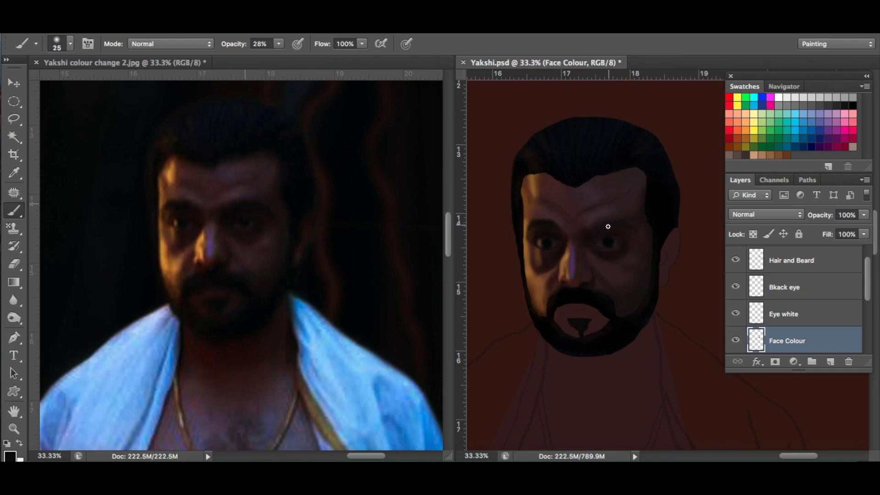
key("bracketright")
key("bracketright")
key("bracketright")
left_click_drag(278, 43, 274, 52)
left_click(264, 240, "alt")
left_click(237, 242, "alt")
left_click(212, 240, "alt")
Step: Shrink the brush and dab small dark touches onto the man's right eye on the Bkack eye layer
left_click(796, 322)
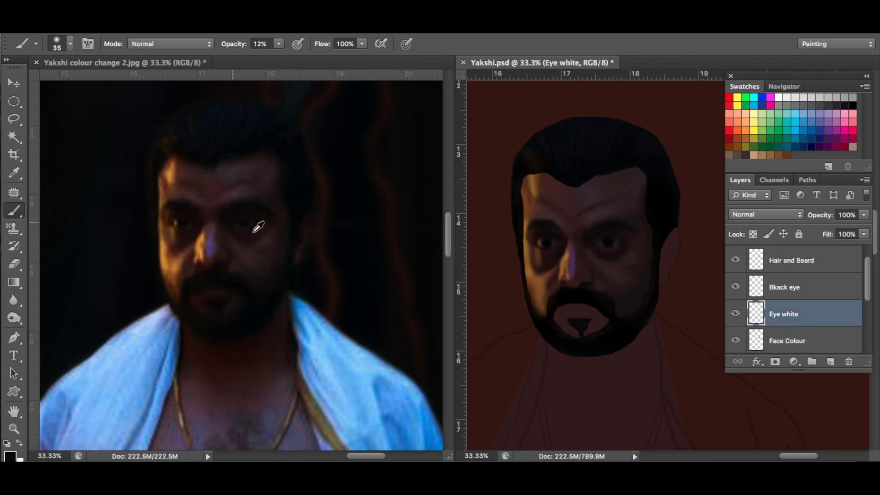
key("bracketleft")
key("bracketleft")
left_click(800, 294)
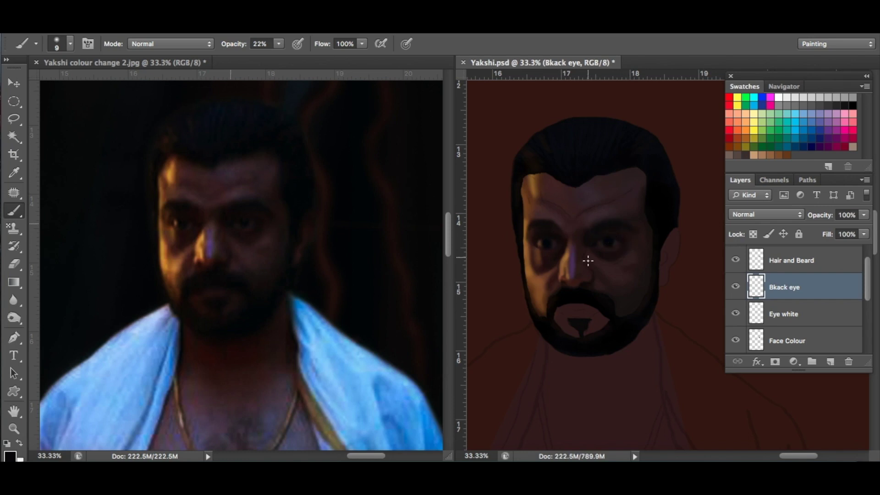
left_click(612, 229)
left_click(624, 229)
left_click(624, 229)
Step: Sample a dark brown from the reference cheek and make Hair and Beard the active layer
left_click(802, 339)
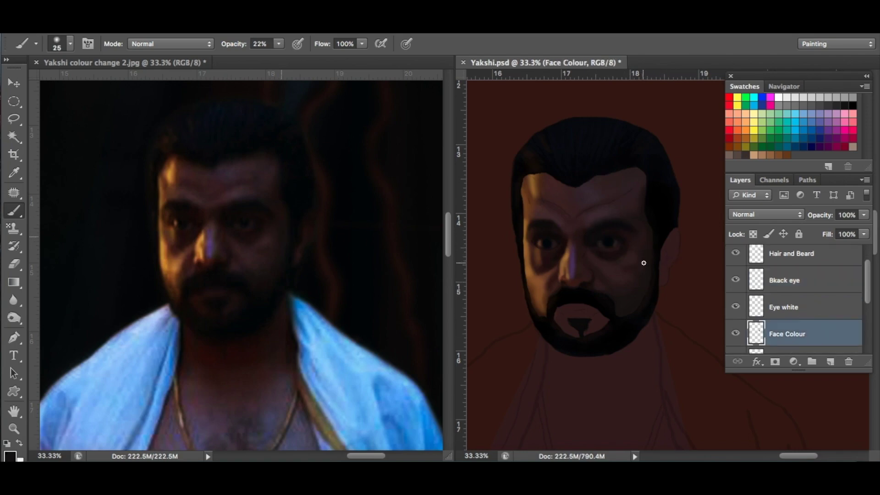
left_click(274, 236, "alt")
left_click(801, 254)
Step: Paint near-black hair further down the left edge of the man's face
left_click(261, 294, "alt")
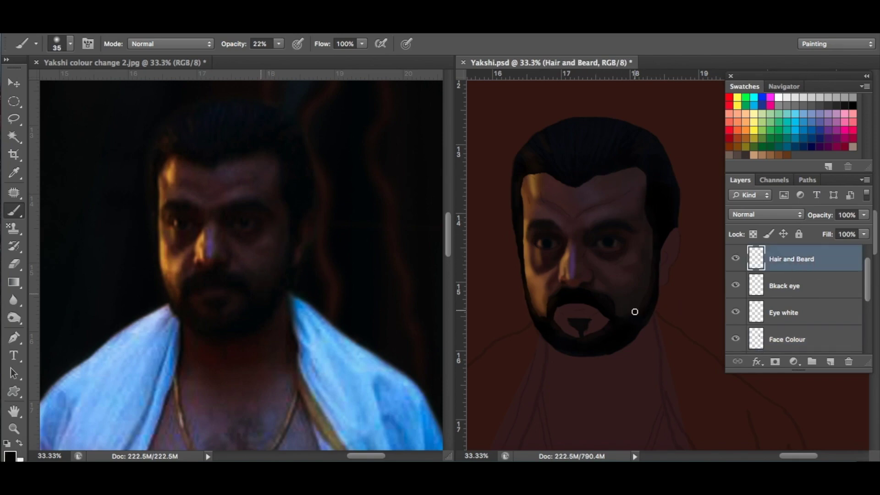
key("bracketright")
key("bracketleft")
left_click_drag(651, 265, 644, 213)
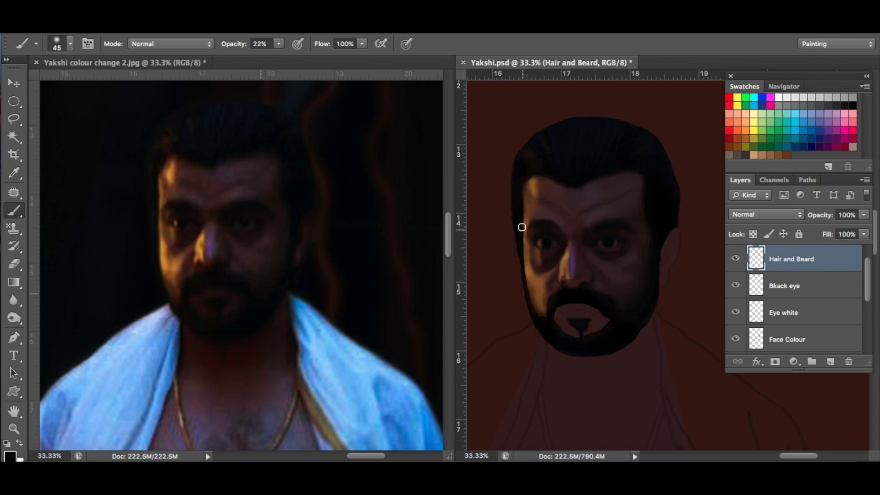
key("bracketleft")
key("bracketleft")
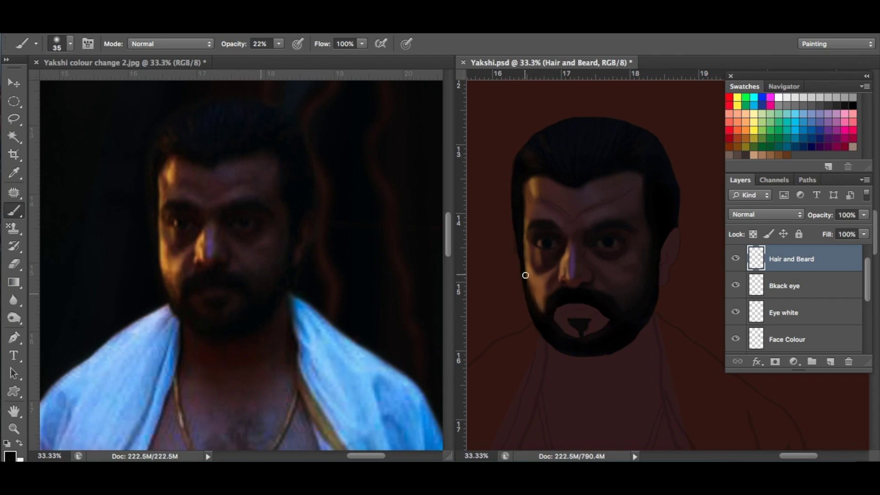
Step: Sample brown and darker skin tones from the reference for the Face Colour layer
left_click(182, 282, "alt")
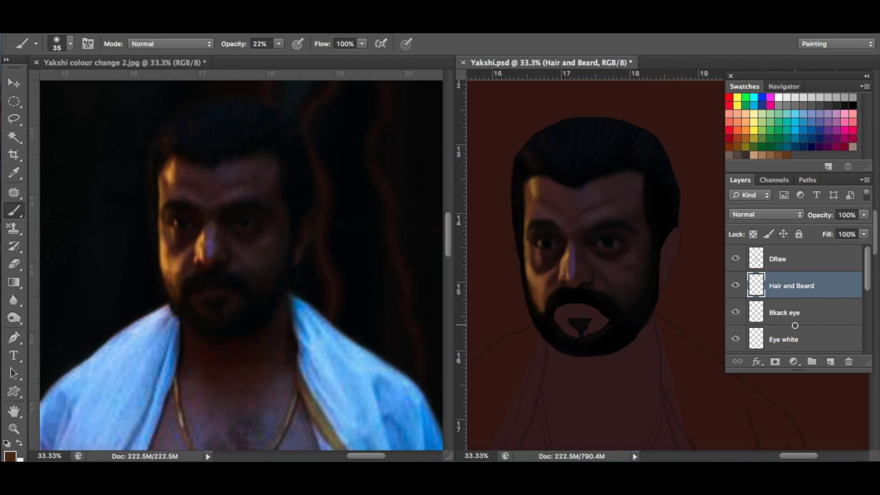
scroll(794, 325, "down", 1)
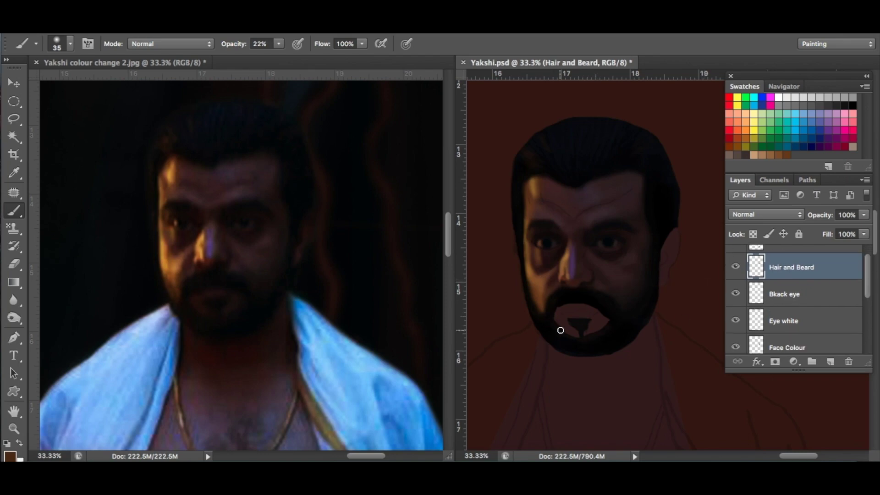
scroll(820, 316, "down", 1)
left_click(798, 328)
left_click(205, 285, "alt")
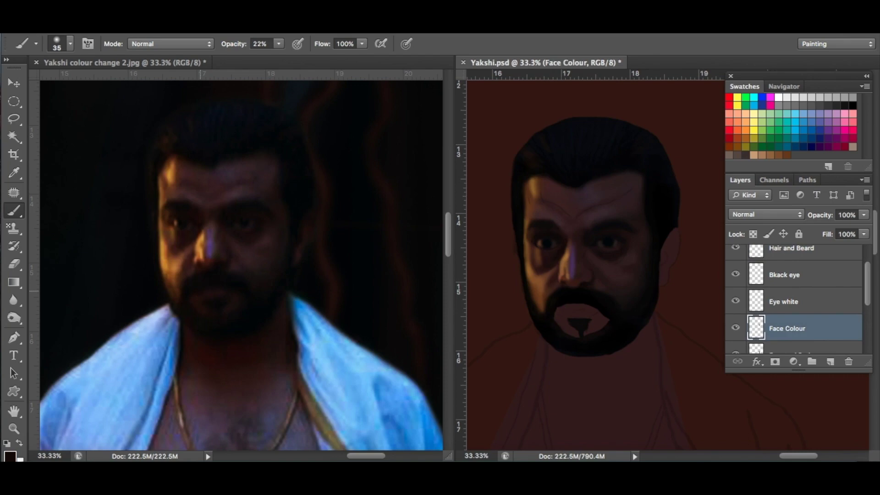
Step: At 66% opacity on Face Colour, paint over the light patch under the mustache
key("6")
key("6")
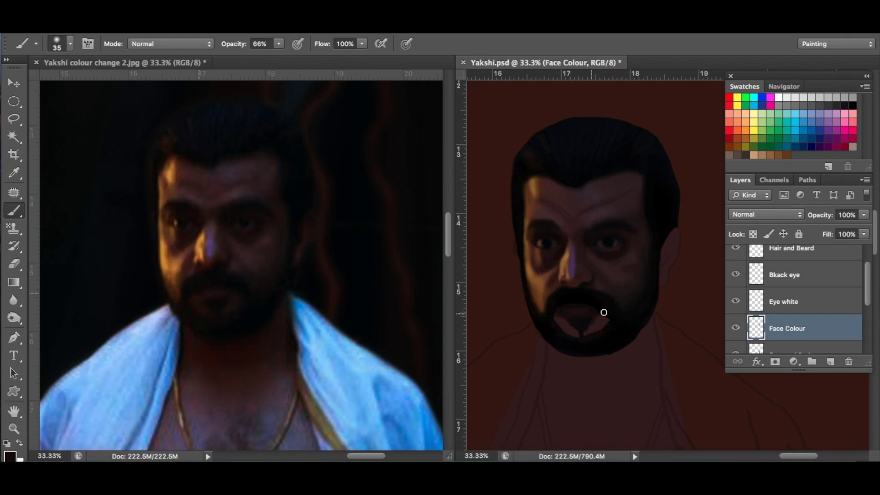
left_click(574, 314)
left_click(581, 308)
mouse_move(596, 315)
left_mouse_down()
mouse_move(553, 312)
mouse_move(601, 316)
mouse_move(562, 322)
mouse_move(569, 324)
left_mouse_up()
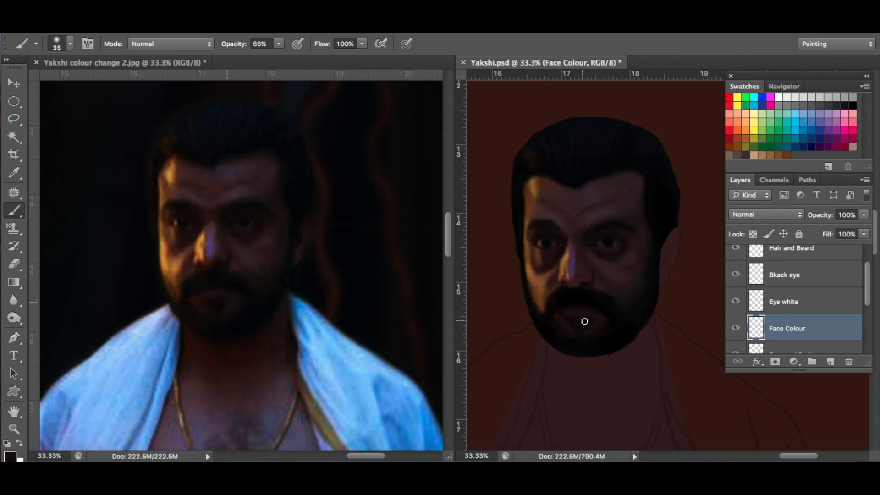
Step: Set up a smaller brush at 23% opacity on the Hair and Beard layer
key("bracketleft")
key("alt+bracketright")
key("alt+bracketright")
key("alt+bracketright")
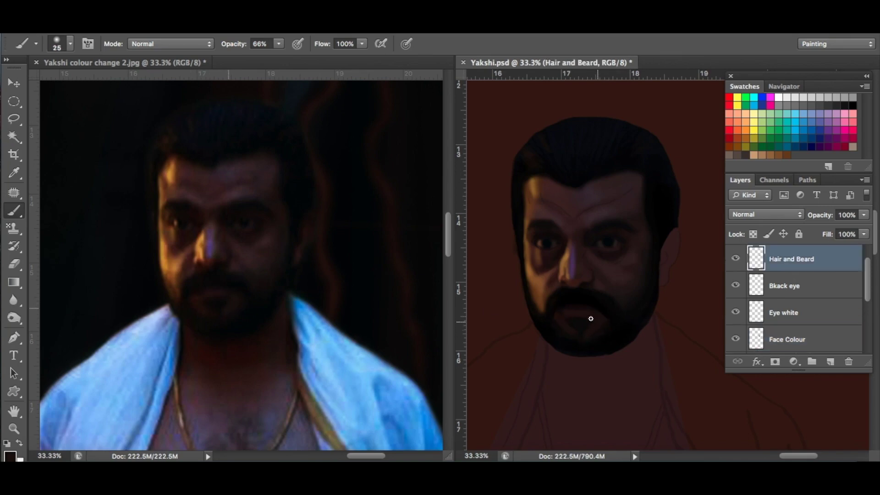
key("2")
key("3")
Step: Load the face and neck selection, set brush opacity to 57%, and sample a dark brown skin tone
key("1")
key("2")
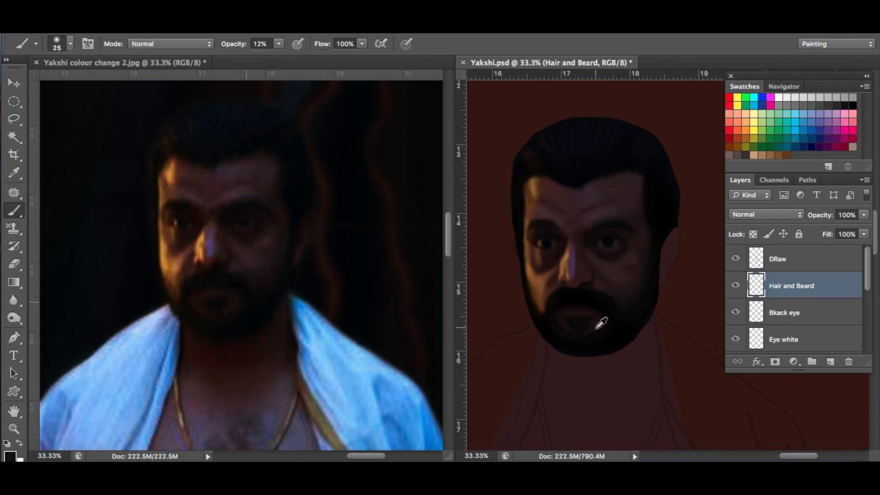
scroll(793, 298, "down", 2)
left_click(788, 317)
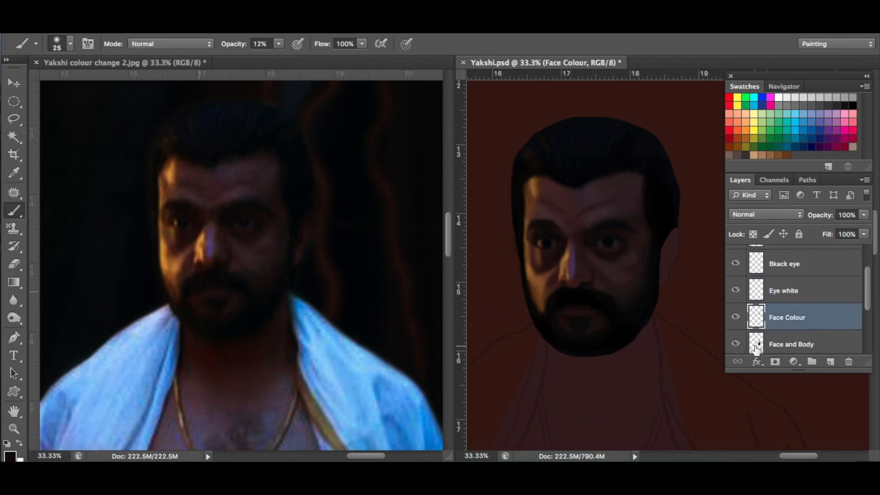
left_click(756, 343, "ctrl")
key("5")
key("7")
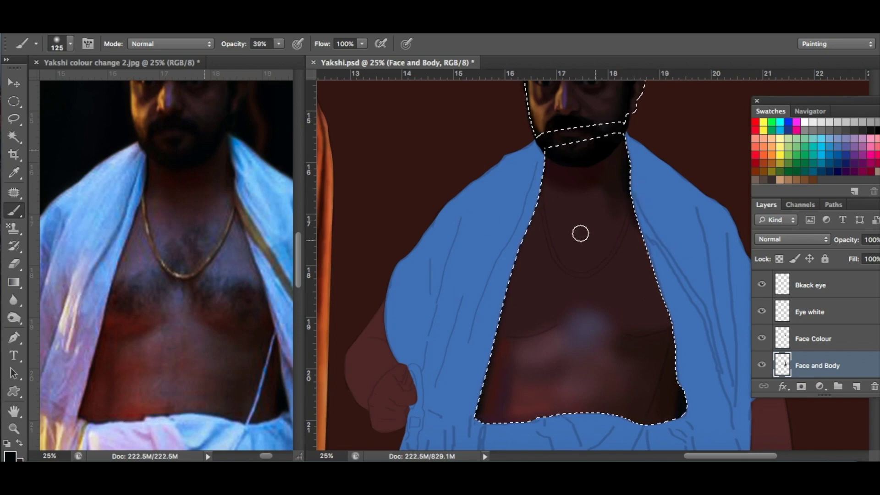
left_click(211, 189, "alt")
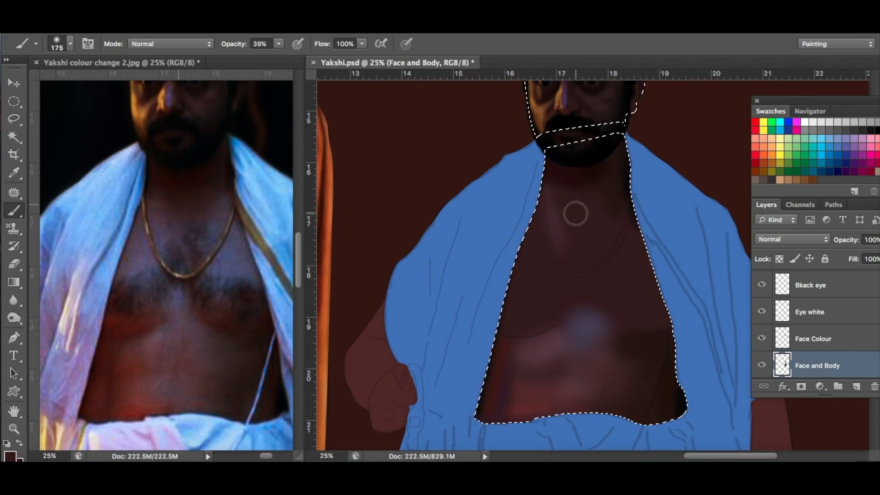
Step: Enlarge the brush and paint light purple tones beside the neck and across the upper chest
key("ctrl+Tab")
key("ctrl+Tab")
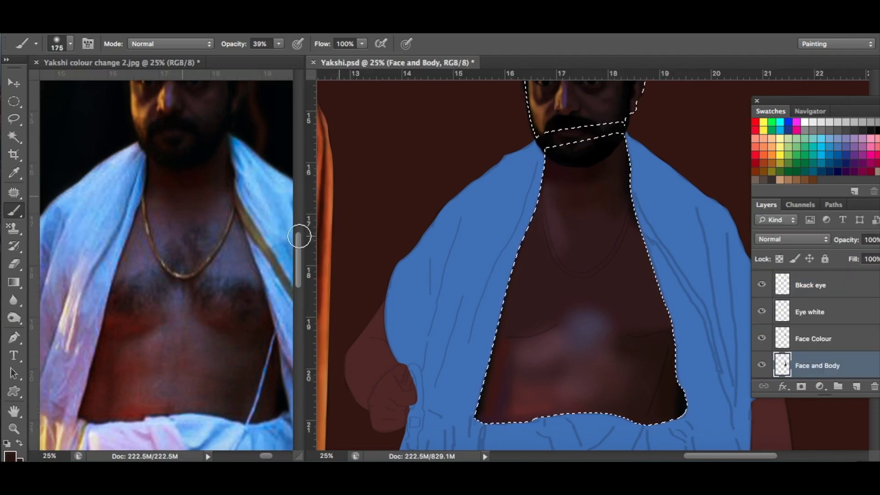
left_click(572, 218, "alt")
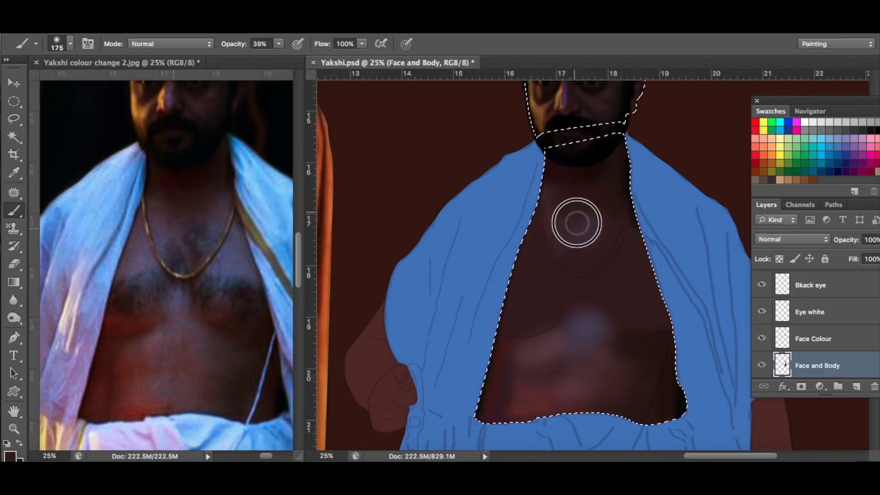
left_click(222, 211, "alt")
left_click_drag(618, 195, 605, 226)
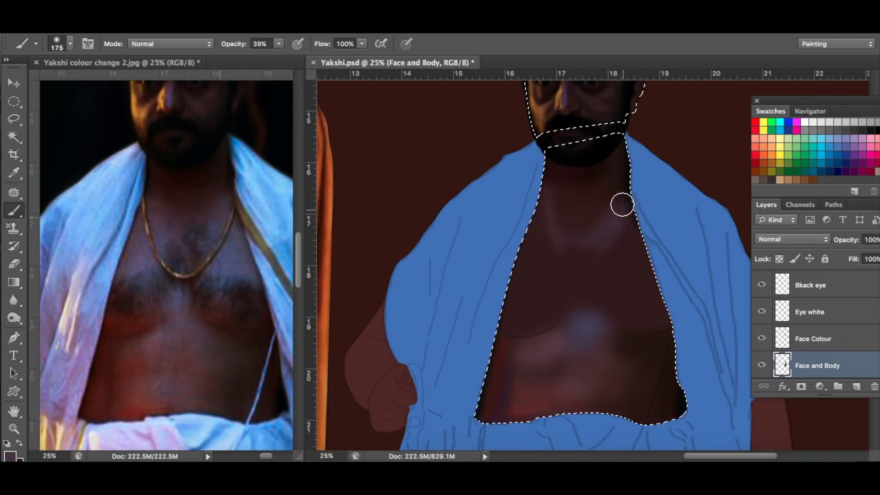
left_click_drag(556, 251, 563, 251)
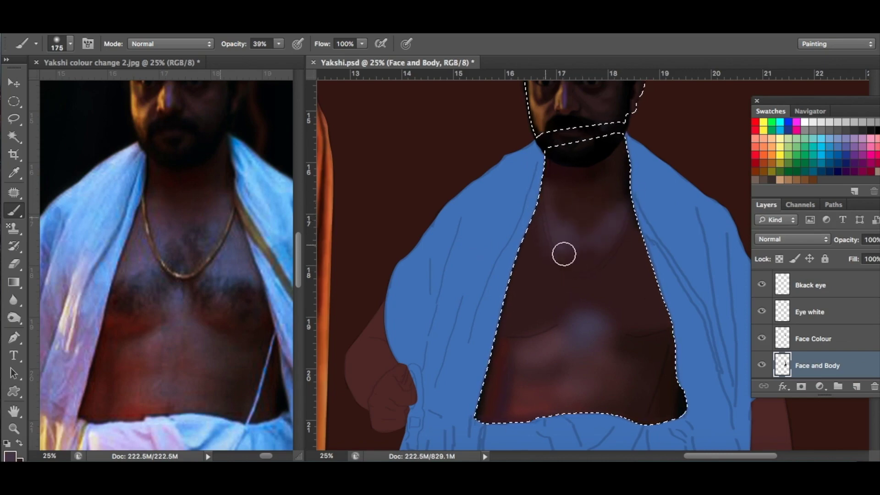
Step: Add darker bluish neck and chest shadows, a lighter upper-right stroke, and darken the shawl edge
left_click(169, 246, "alt")
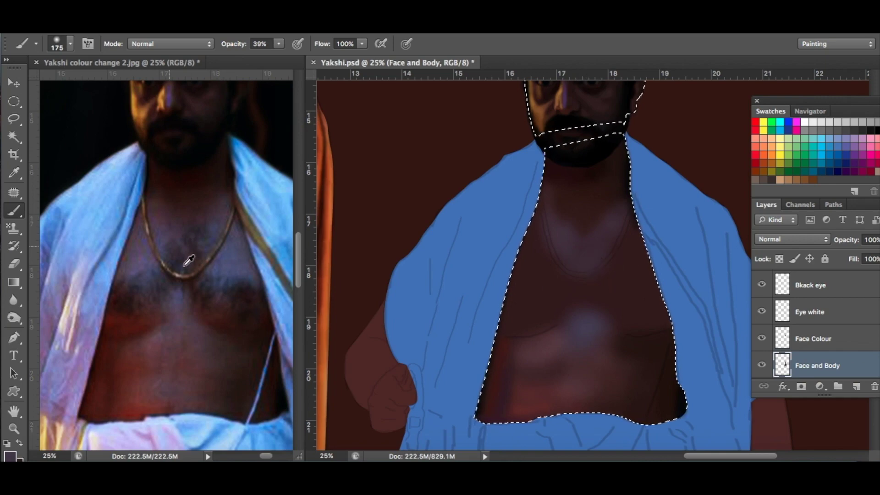
mouse_move(561, 255)
left_mouse_down()
mouse_move(593, 260)
mouse_move(603, 245)
mouse_move(601, 261)
mouse_move(562, 243)
mouse_move(592, 279)
mouse_move(647, 306)
left_mouse_up()
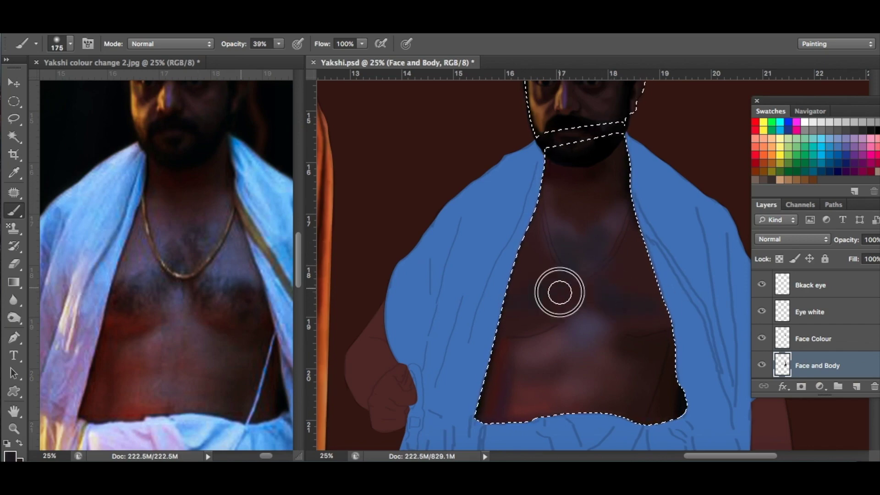
mouse_move(559, 290)
left_mouse_down()
mouse_move(538, 303)
mouse_move(550, 250)
left_mouse_up()
left_click(541, 277, "alt")
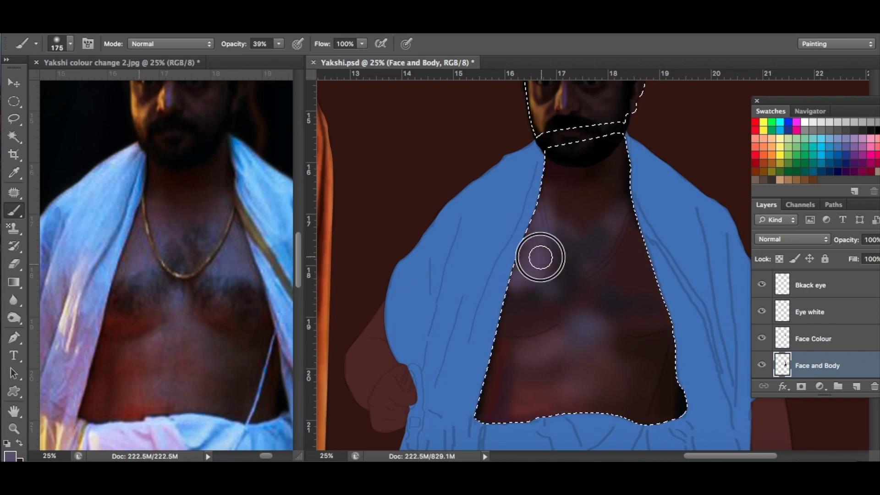
left_click_drag(604, 285, 633, 237)
left_click(612, 243, "alt")
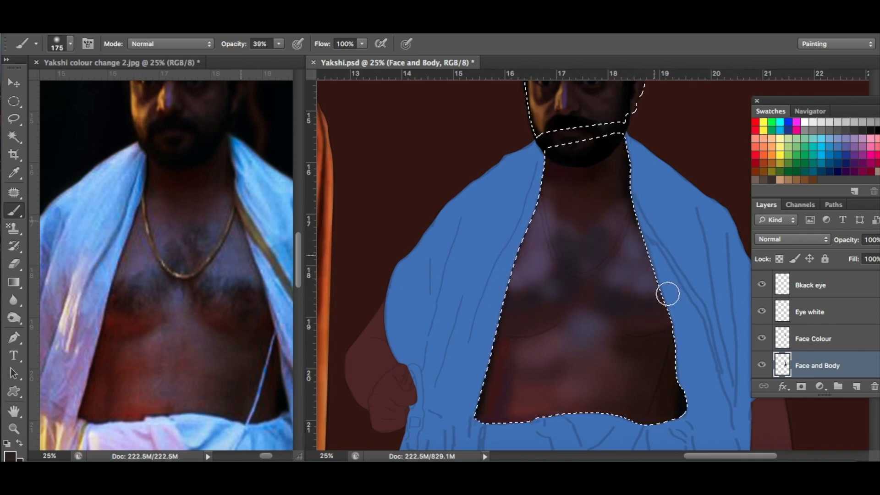
left_click_drag(517, 246, 498, 276)
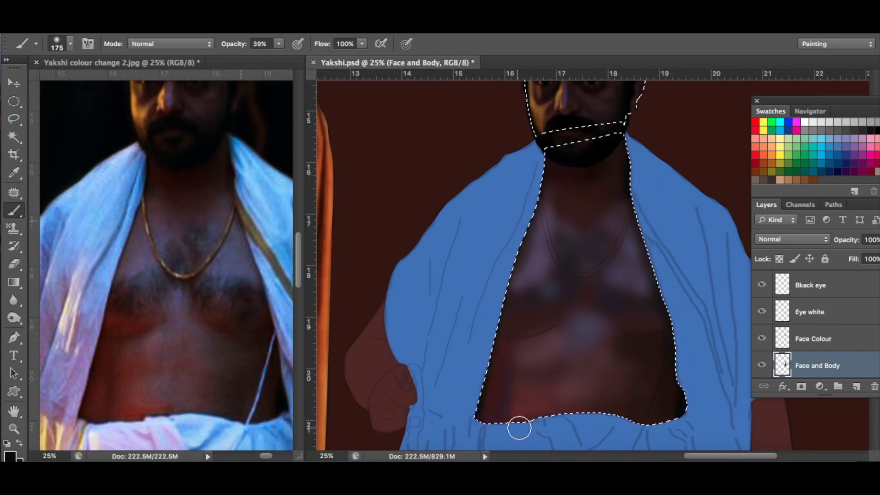
Step: Sample alternating reddish-brown and muted purple chest tones and lower painting opacity to 23%
key("bracketleft")
key("bracketleft")
key("bracketleft")
left_click(147, 320, "alt")
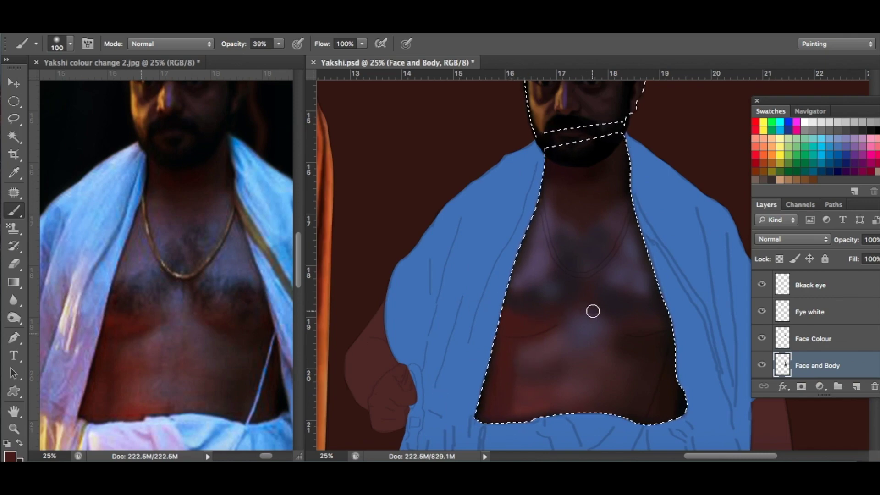
left_click(573, 318, "alt")
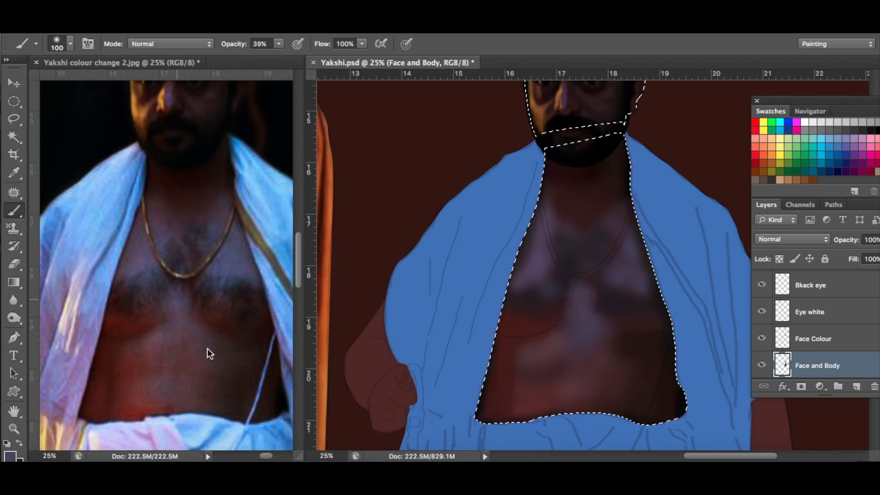
left_click(184, 331, "alt")
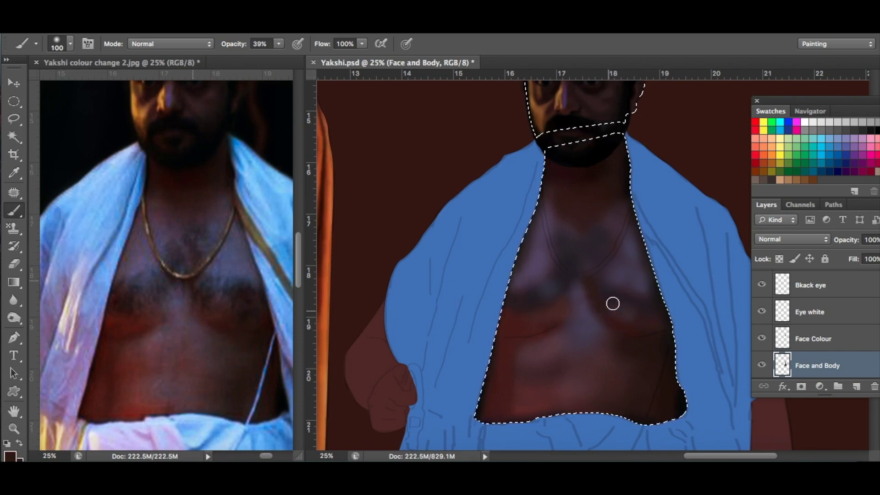
left_click(238, 296, "alt")
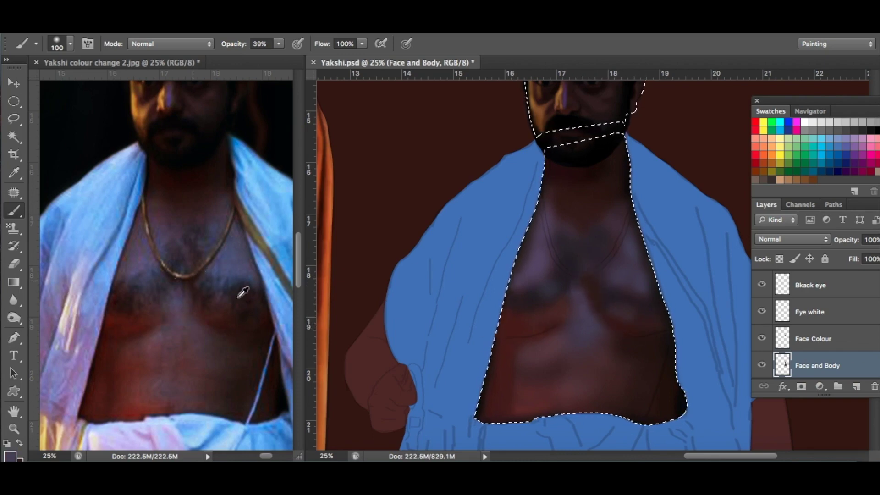
left_click(201, 302, "alt")
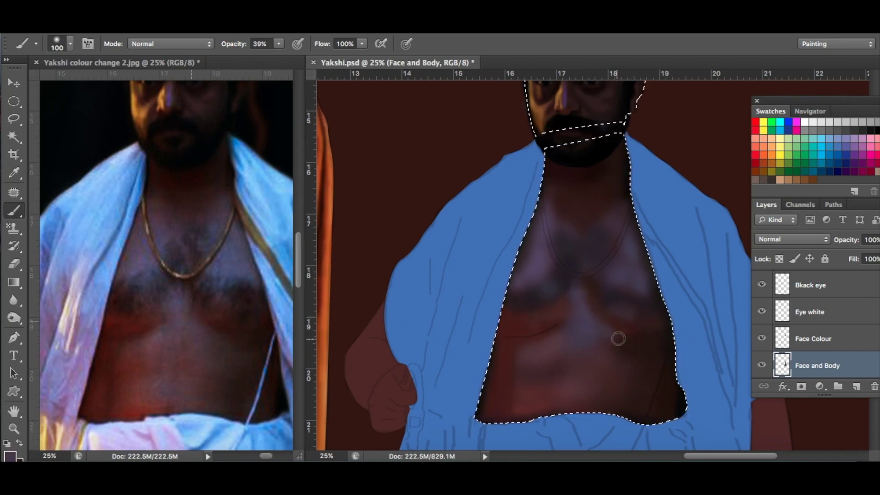
left_click(250, 306, "alt")
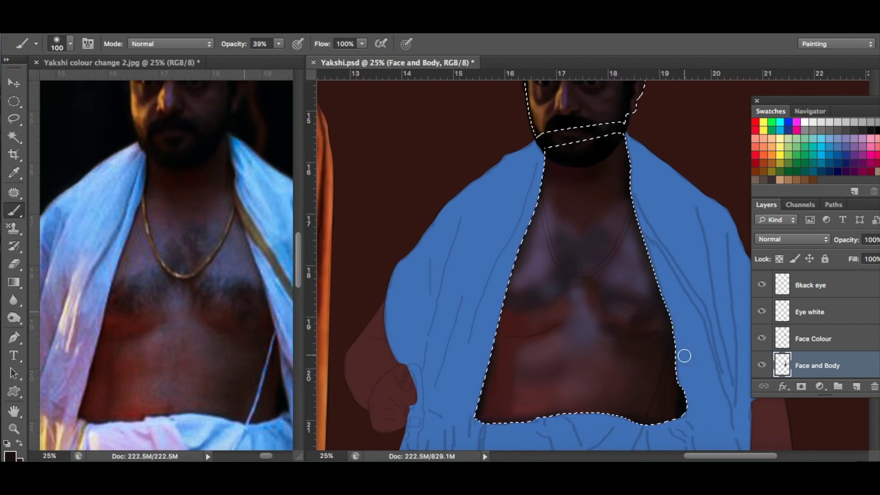
left_click_drag(278, 44, 270, 57)
key("bracketright")
key("bracketright")
key("bracketright")
left_click(614, 405, "alt")
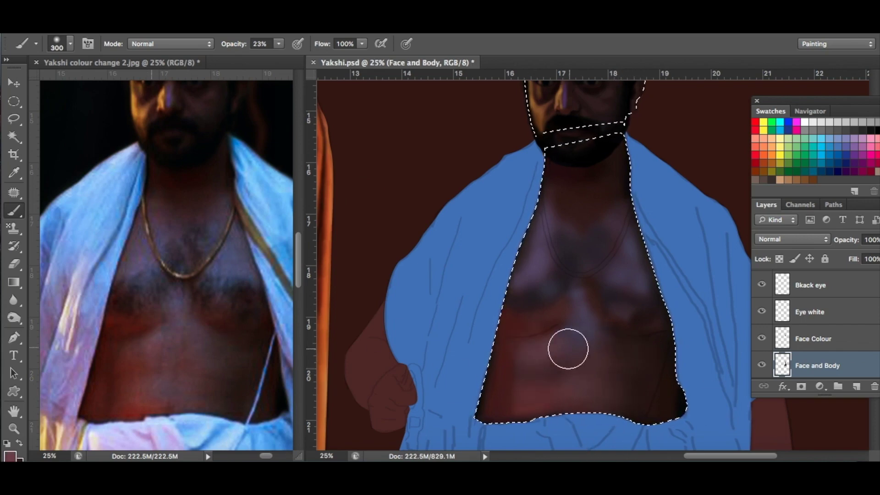
Step: Lower painting opacity to 12% and enlarge the brush for blending the chest
left_click(95, 369)
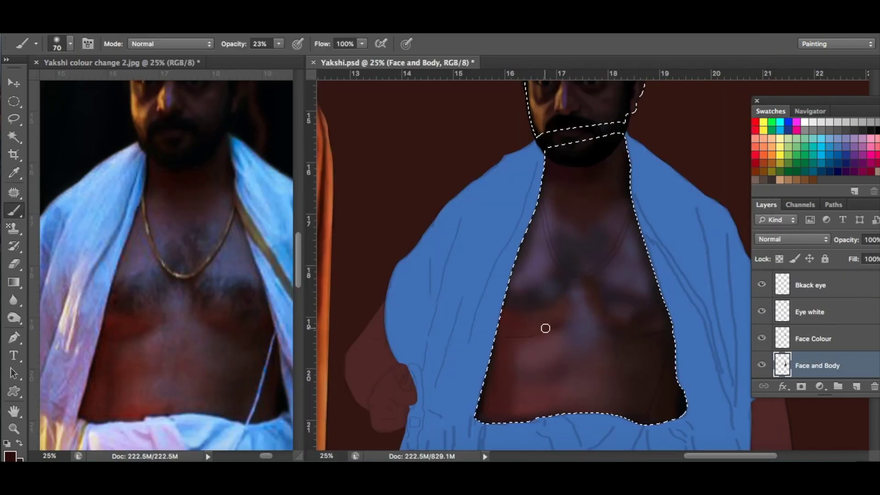
key("bracketright")
left_click(279, 44)
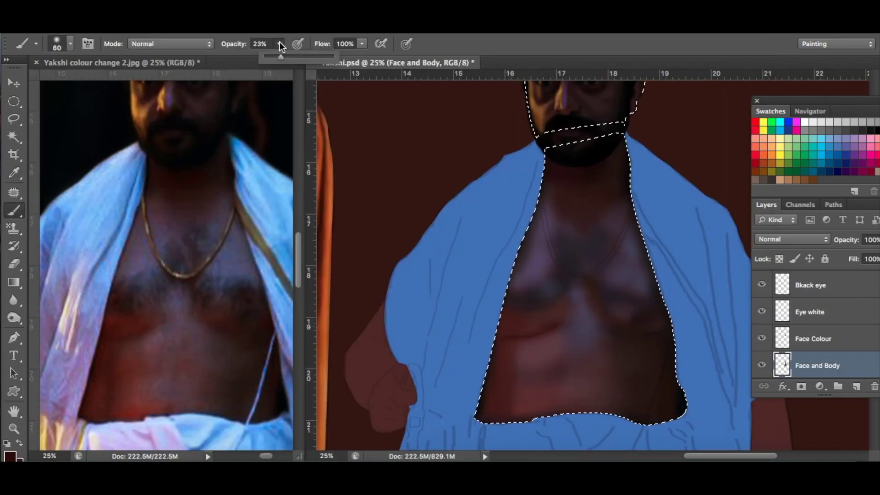
left_click(444, 209)
key("bracketright")
key("bracketright")
key("bracketright")
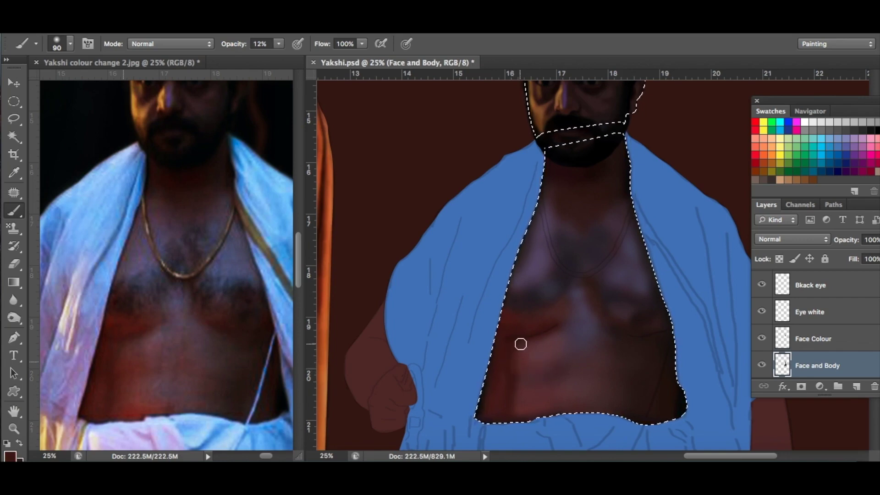
Step: Blend bright red and dark maroon tones under the pectorals and down the abdomen
left_click(127, 404, "alt")
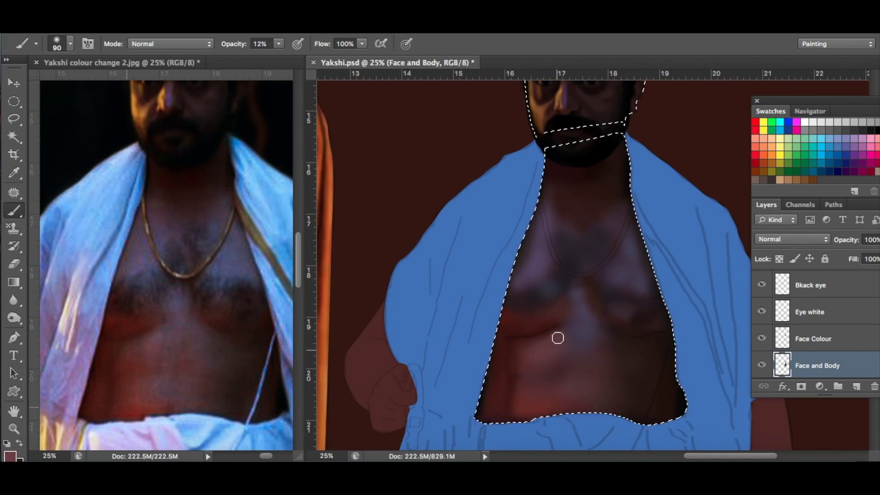
left_click(108, 373, "alt")
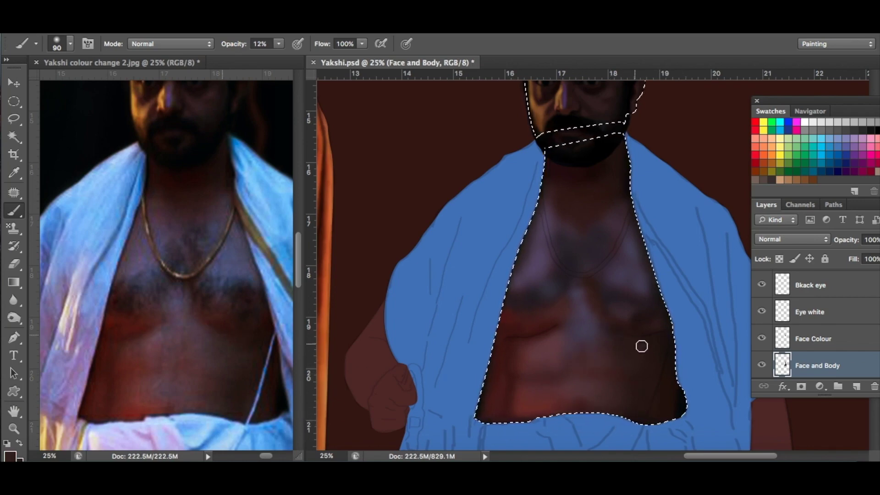
left_click(661, 351, "alt")
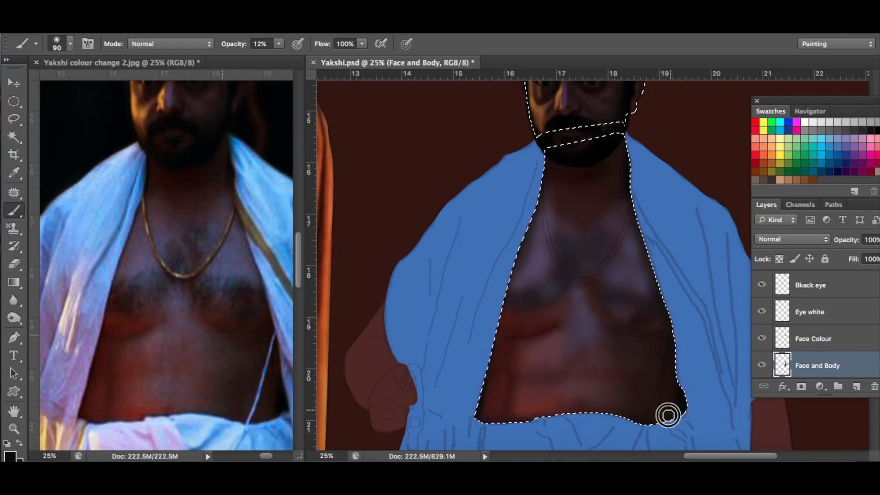
left_click(640, 318, "alt")
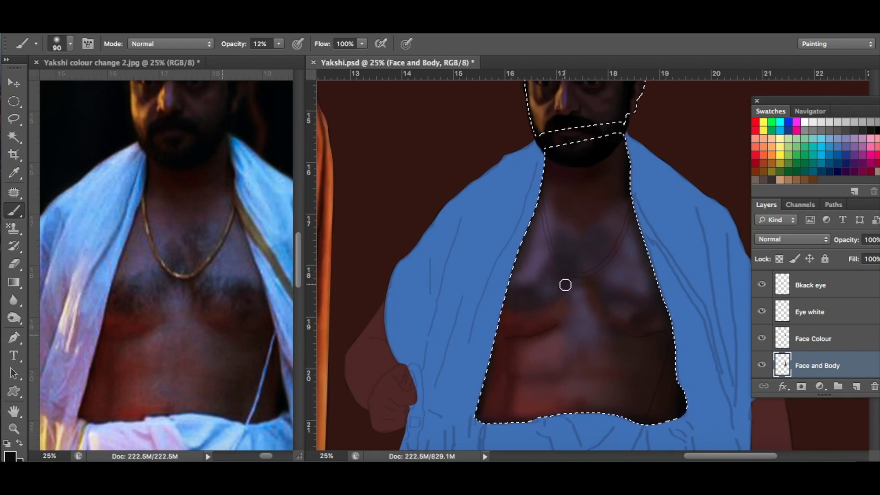
left_click(585, 248, "alt")
Step: Darken the man's upper chest and shrink the brush for foreground shadow work
left_click(585, 236)
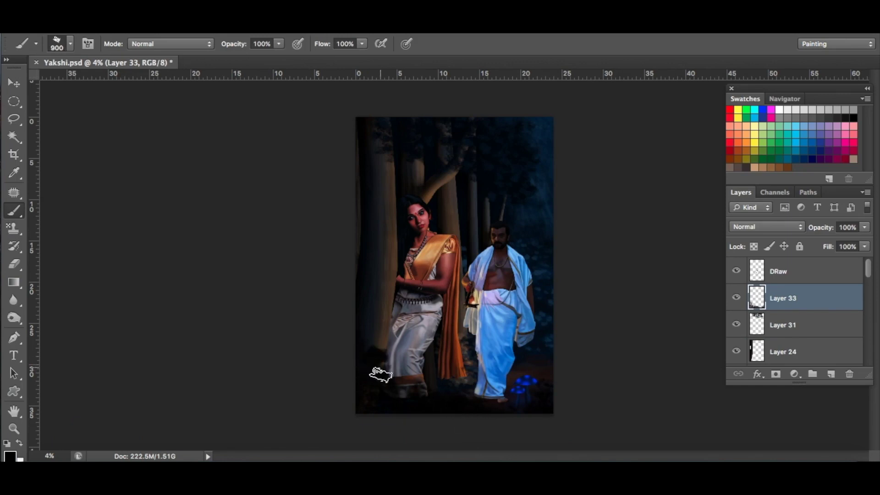
key("bracketleft")
key("bracketleft")
key("bracketleft")
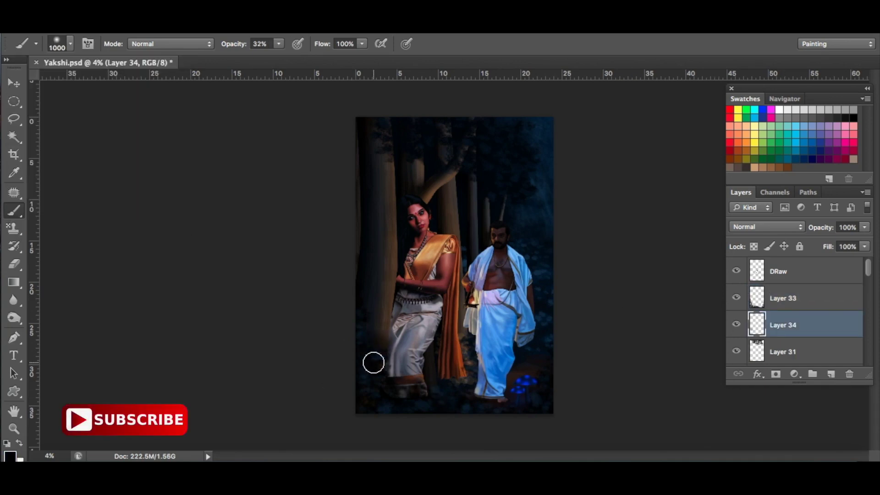
left_click(782, 338)
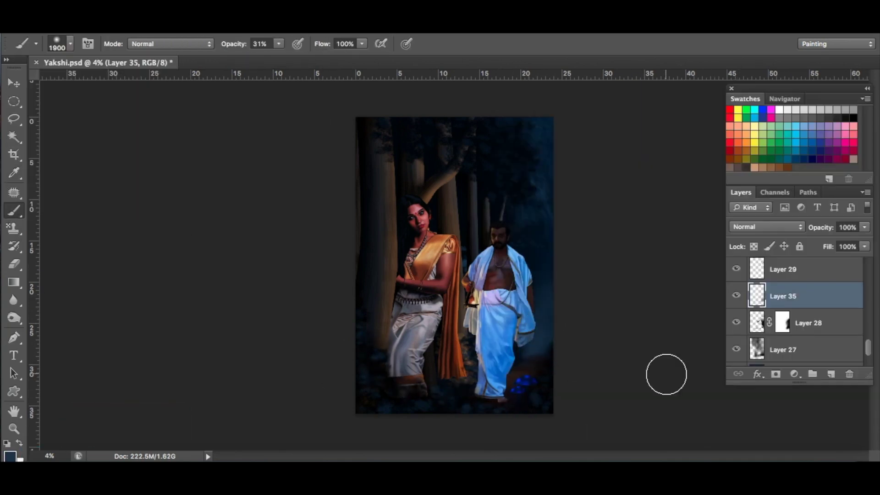
key("bracketleft")
key("bracketleft")
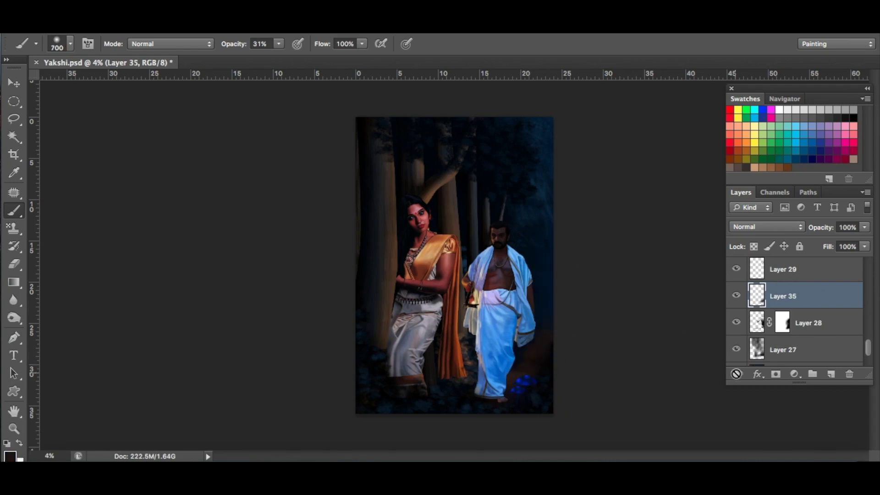
left_click(781, 322)
Step: Reduce Layer 27's opacity and nudge the man's figure slightly left and down
left_click(782, 349)
left_click(864, 227)
left_click_drag(864, 239, 853, 238)
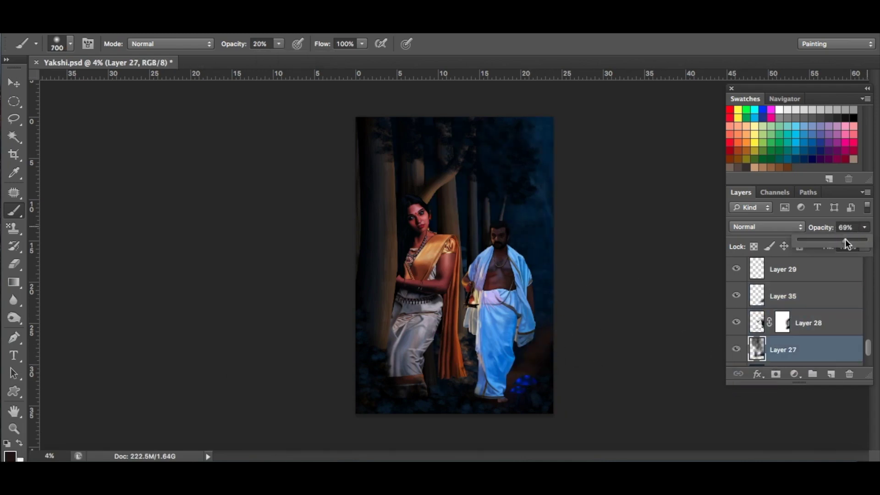
left_click_drag(502, 315, 491, 325)
Step: Add an empty layer below the man's group, reset paint to black, and set Layer 27 to about 83%
left_click(782, 329)
left_click(830, 375)
key("b")
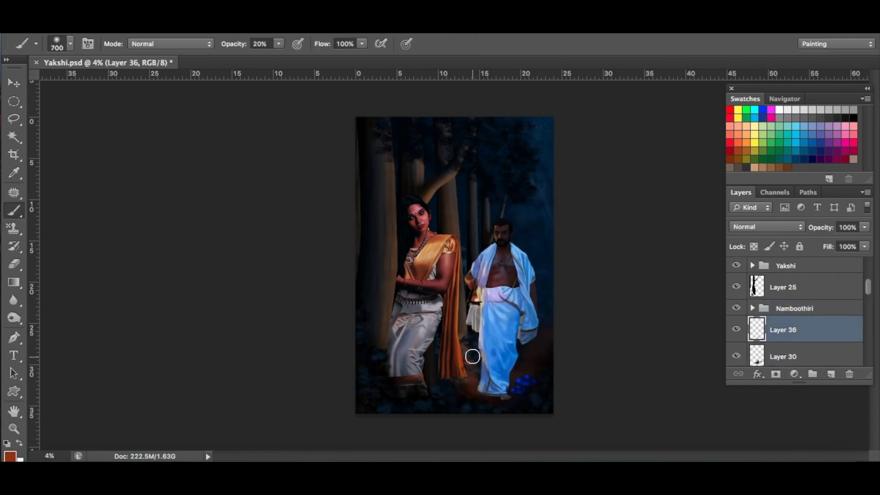
key("d")
scroll(870, 315, "down", 5)
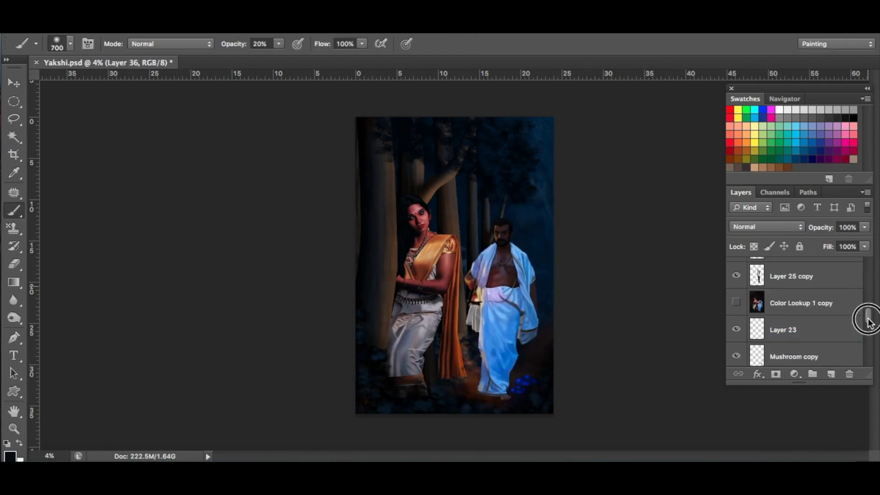
left_click(783, 328)
left_click_drag(847, 242, 853, 238)
scroll(800, 307, "up", 3)
Step: Duplicate Layer 32's content and free-transform the copy
left_click(735, 286)
key("v")
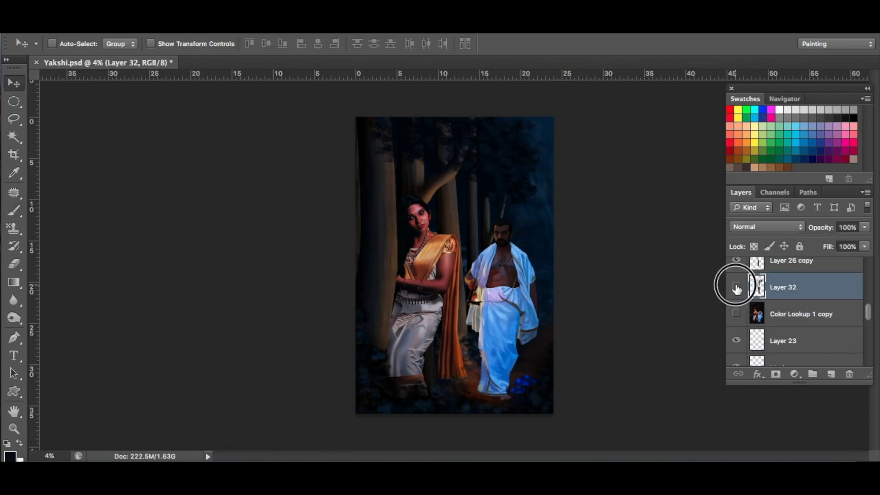
left_click_drag(467, 199, 455, 215)
key("ctrl+t")
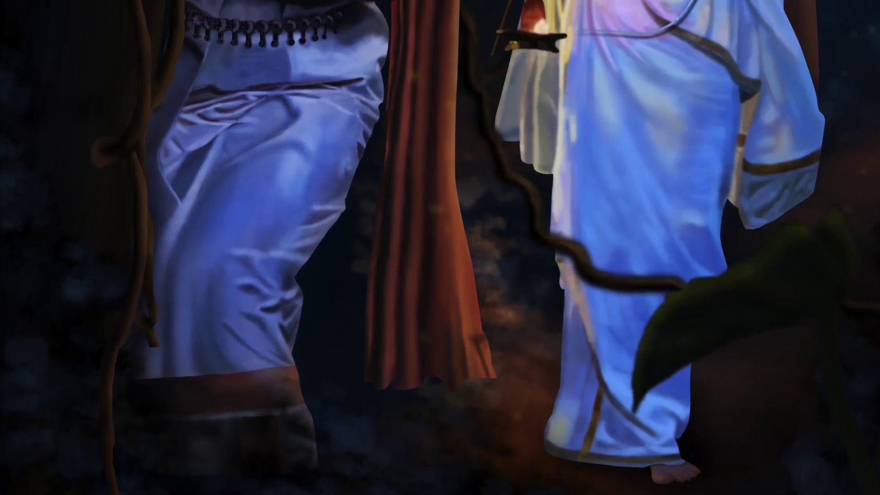